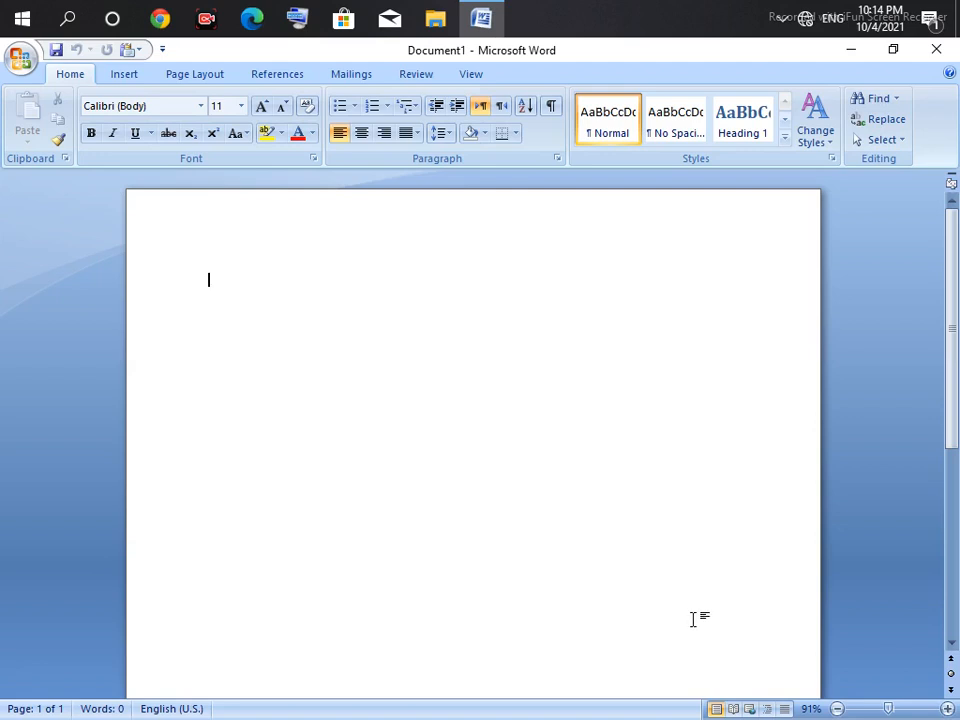
# Step: Insert an empty 4-column by 6-row table at the top of the page
pyautogui.click(122, 74)
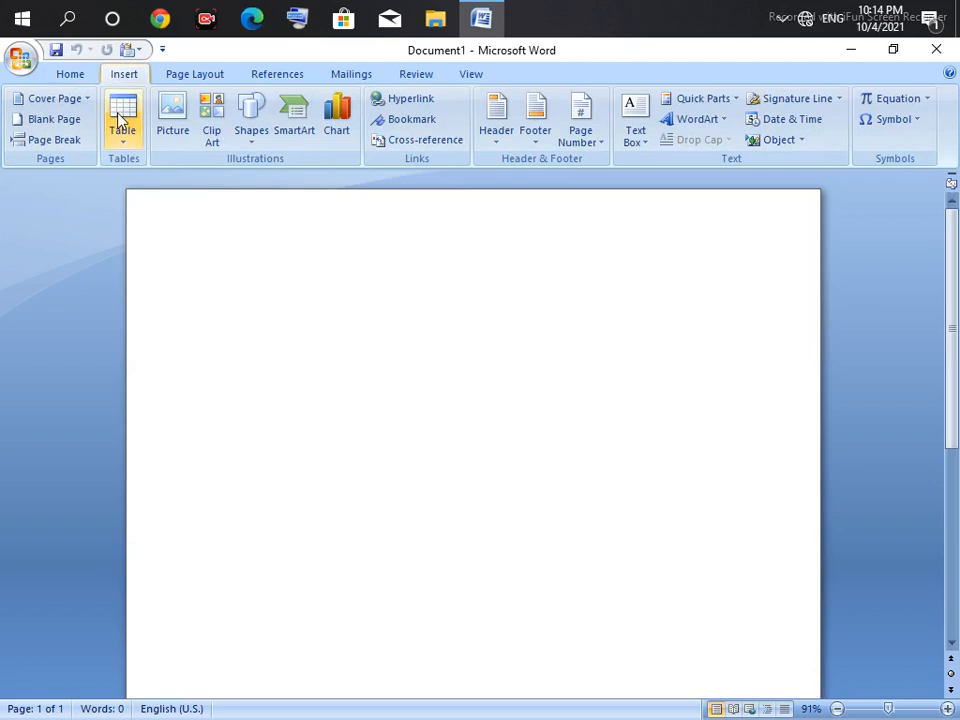
pyautogui.click(121, 118)
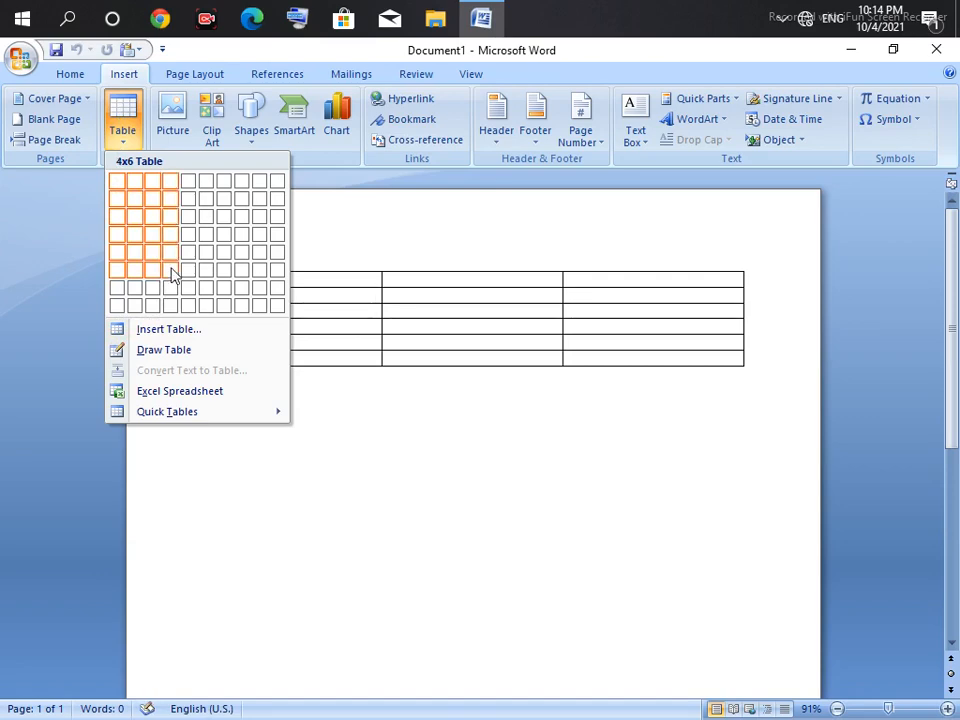
pyautogui.click(174, 274)
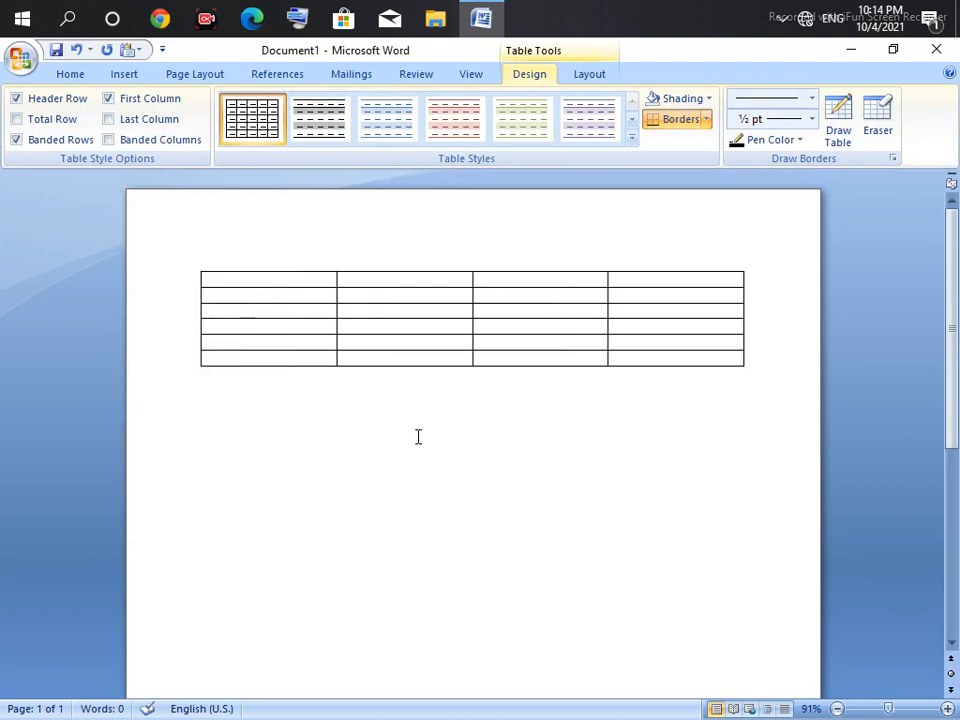
# Step: Drag the border under row 1 down so the first row becomes much taller
pyautogui.click(384, 384)
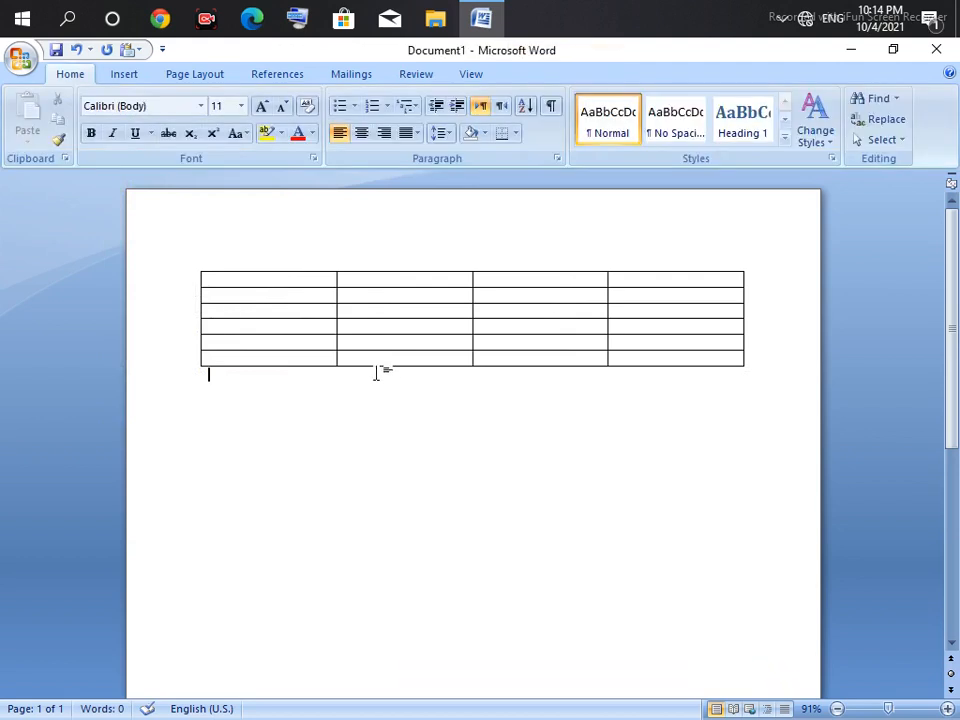
pyautogui.moveTo(371, 287); pyautogui.dragTo(373, 430)
pyautogui.click(128, 74)
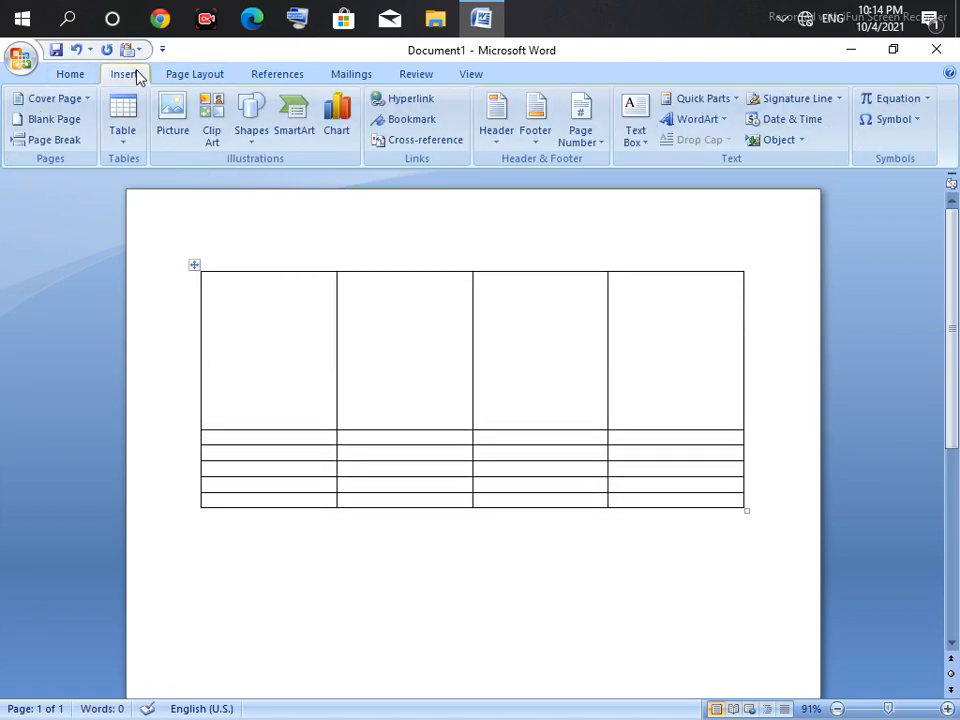
pyautogui.click(216, 364)
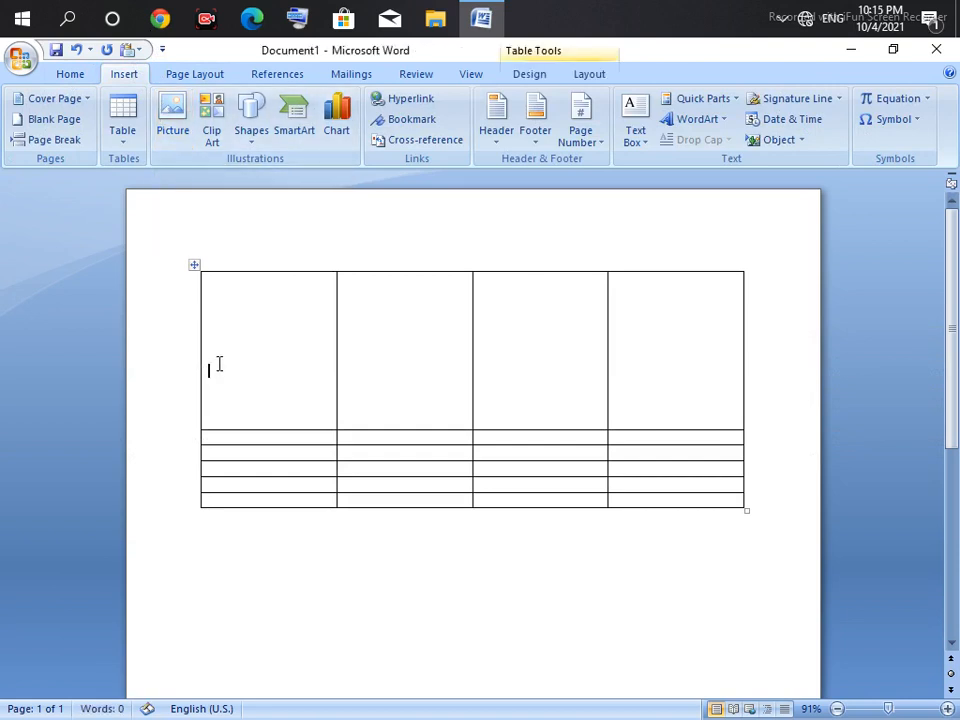
# Step: Browse the Page Layout, References, Mailings and Review tabs, then return to Home
pyautogui.click(196, 75)
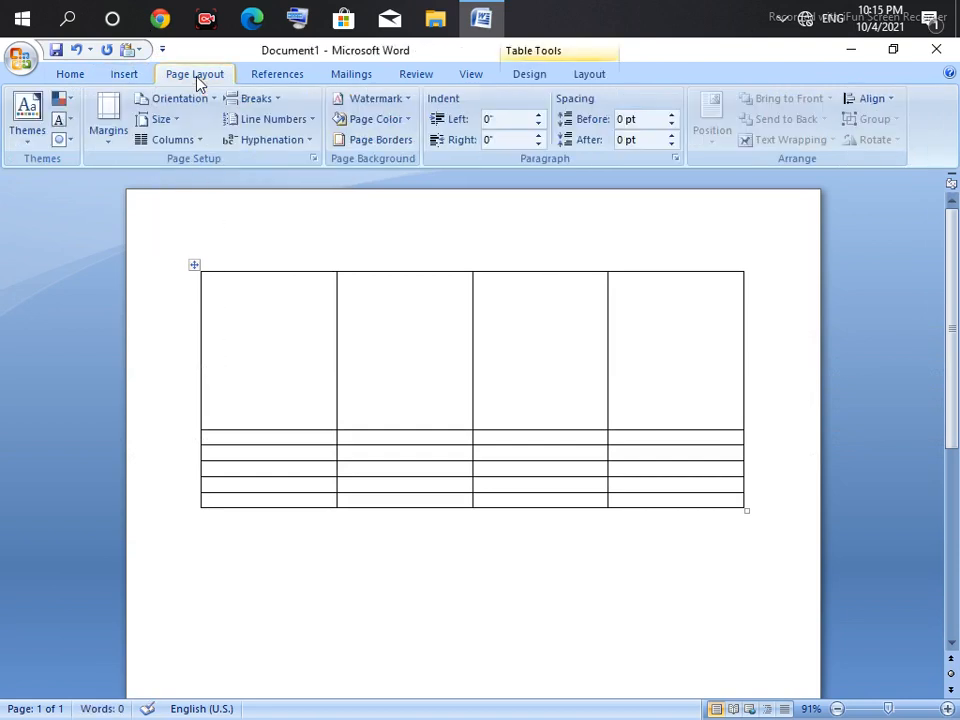
pyautogui.click(250, 80)
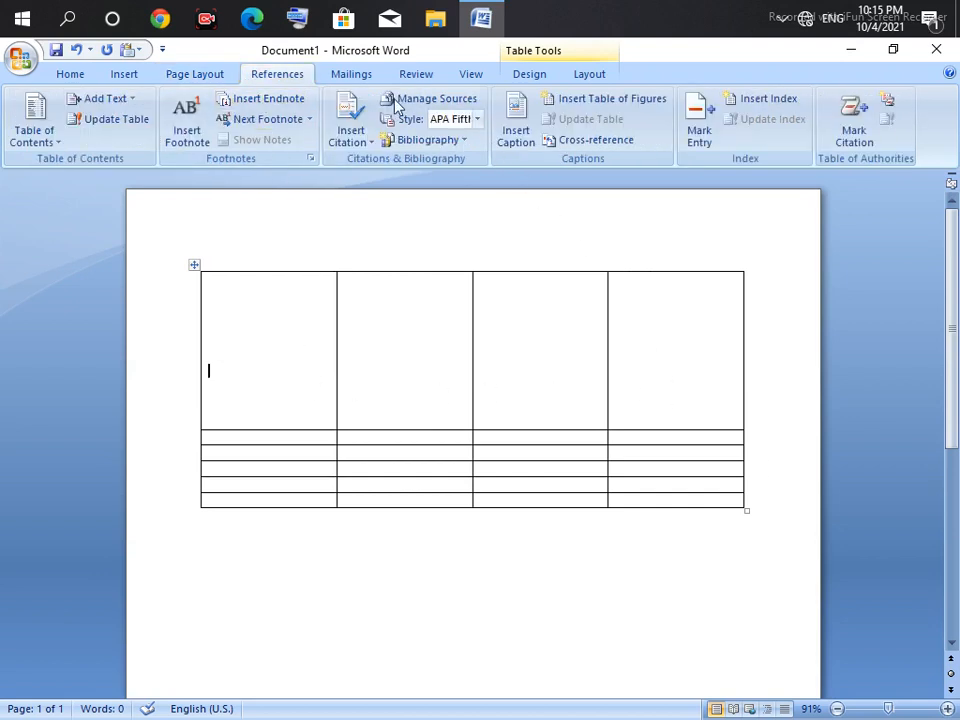
pyautogui.click(348, 76)
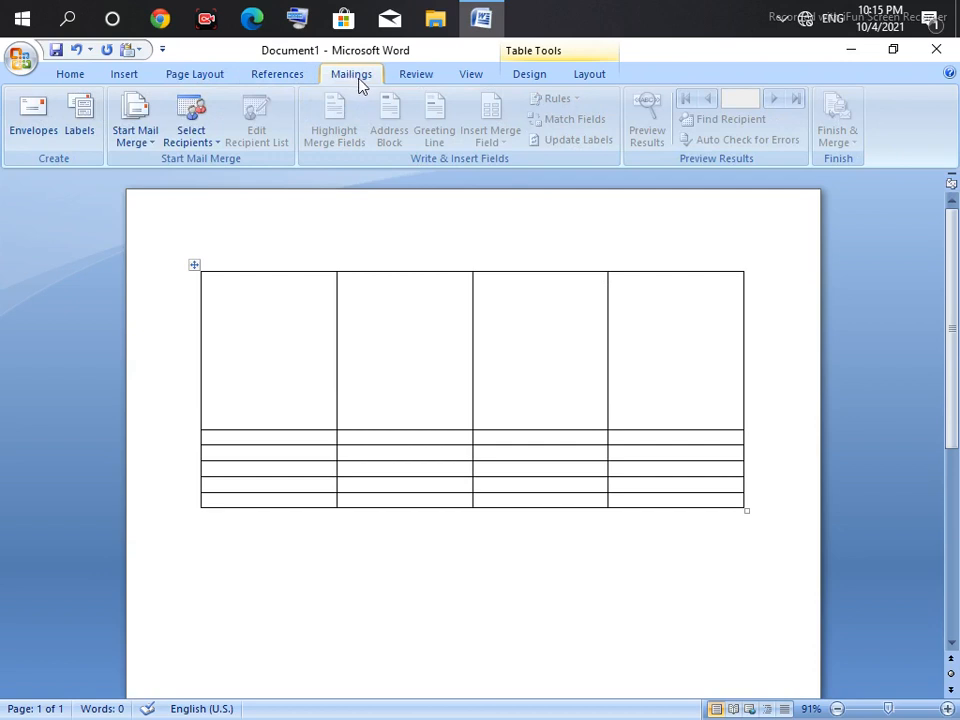
pyautogui.click(416, 76)
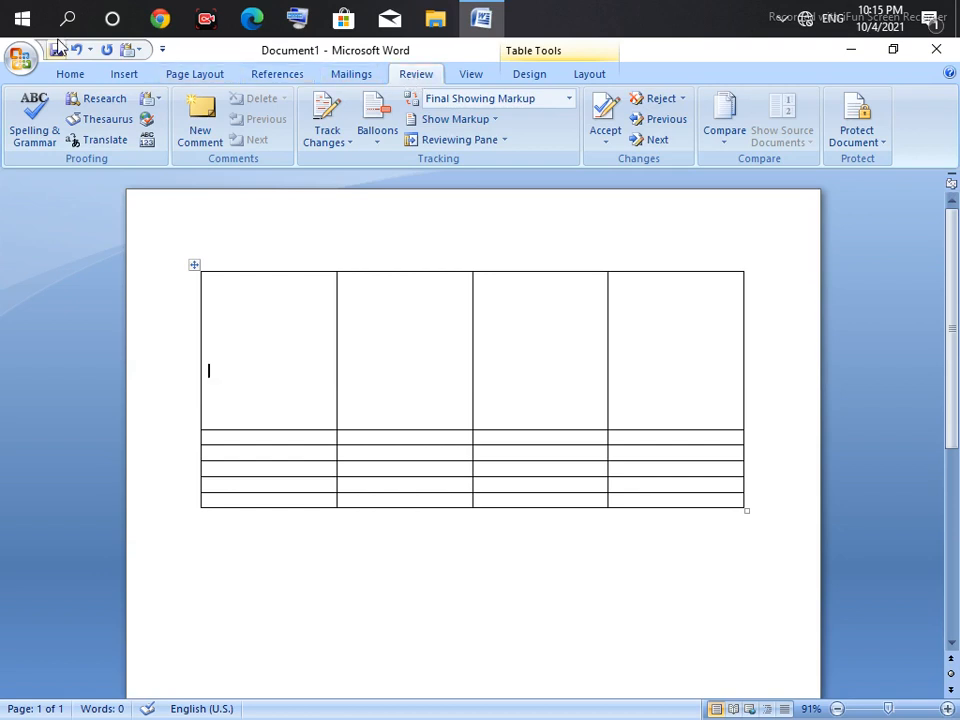
pyautogui.click(88, 80)
# Step: Select the tall first row and merge its four cells into one wide cell
pyautogui.moveTo(226, 295); pyautogui.dragTo(618, 330)
pyautogui.click(136, 75)
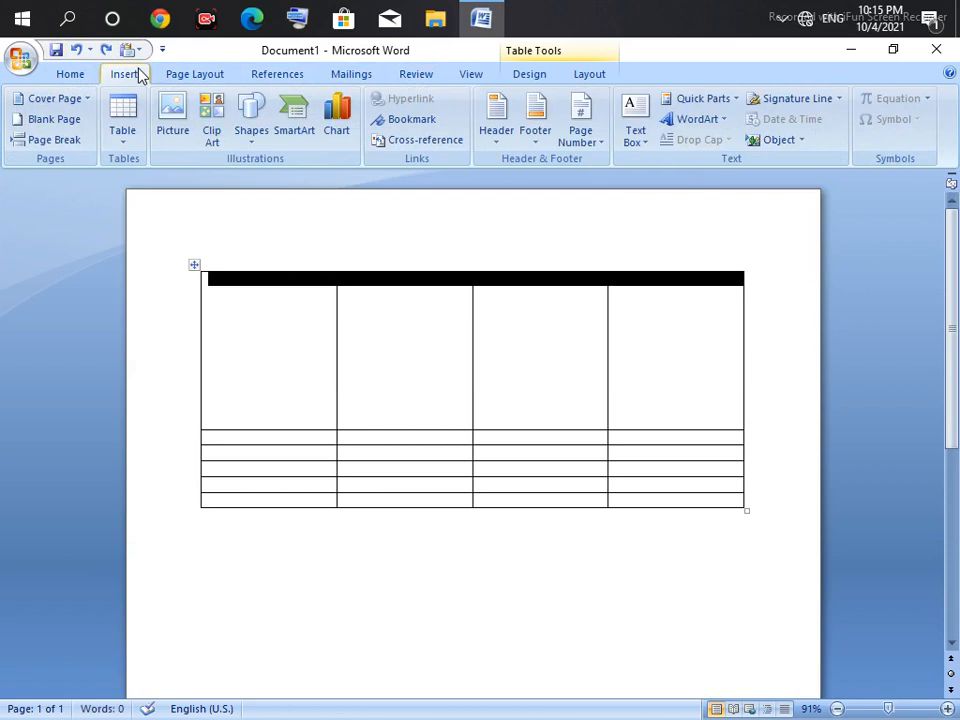
pyautogui.rightClick(296, 300)
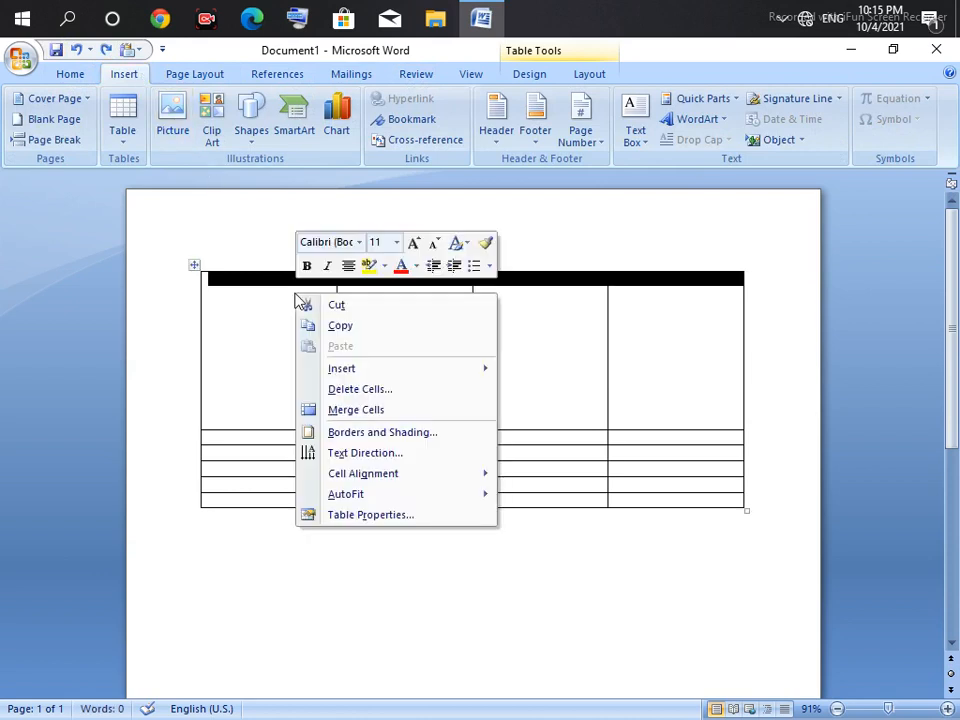
pyautogui.click(356, 410)
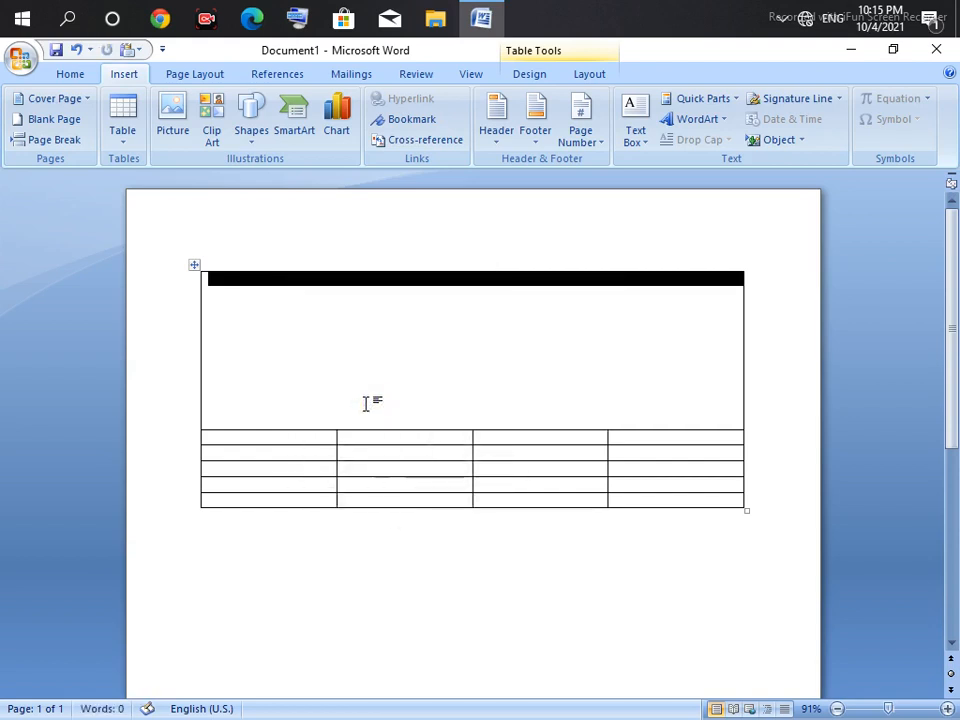
pyautogui.click(368, 259)
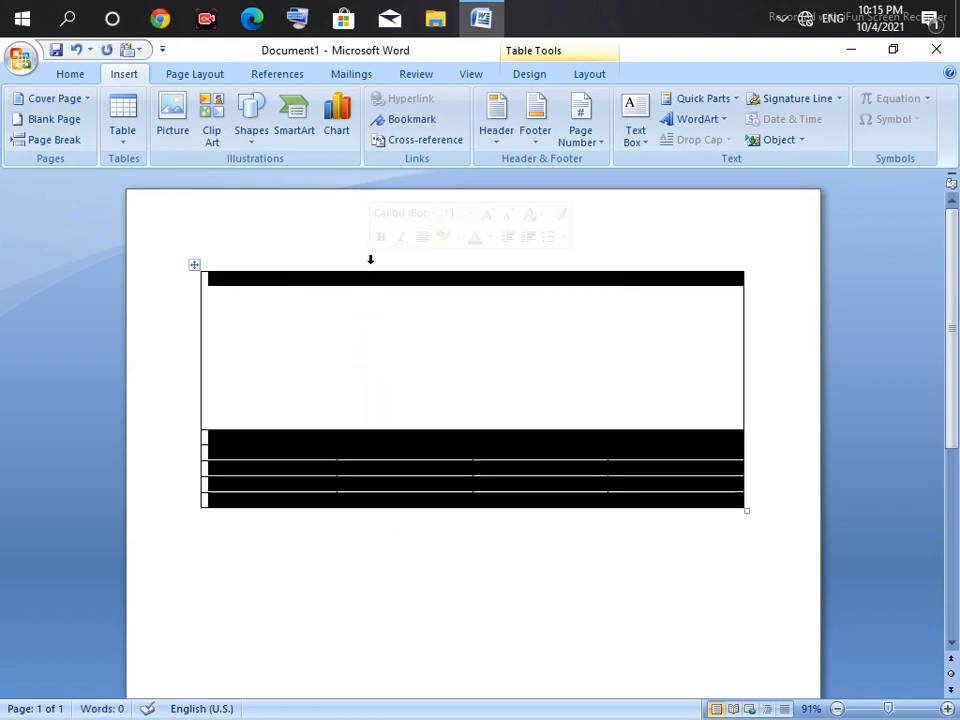
pyautogui.click(314, 331)
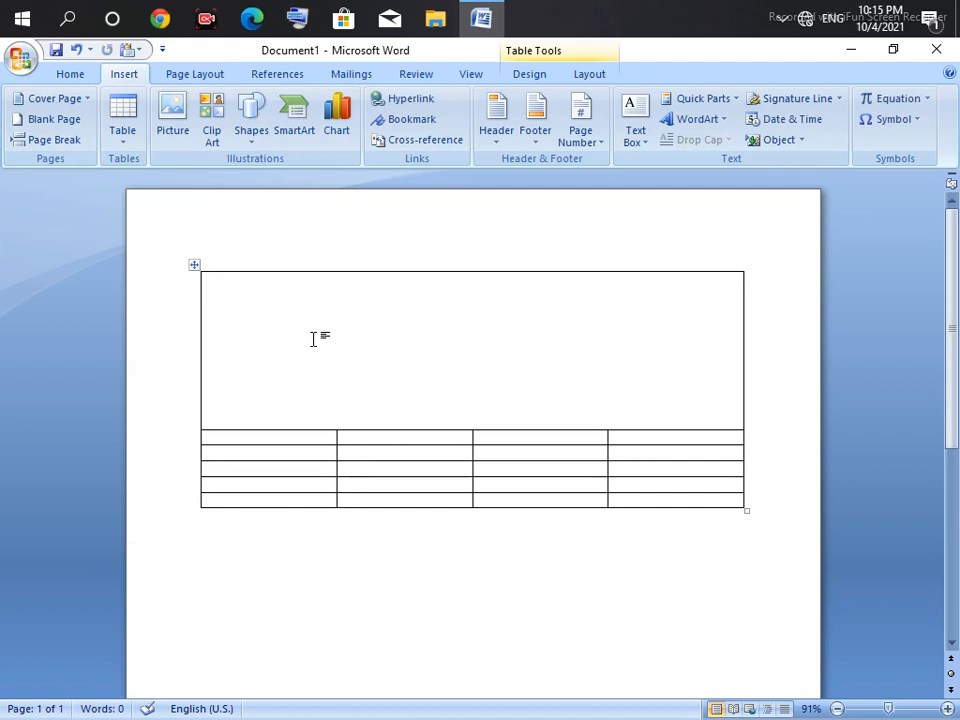
pyautogui.click(72, 73)
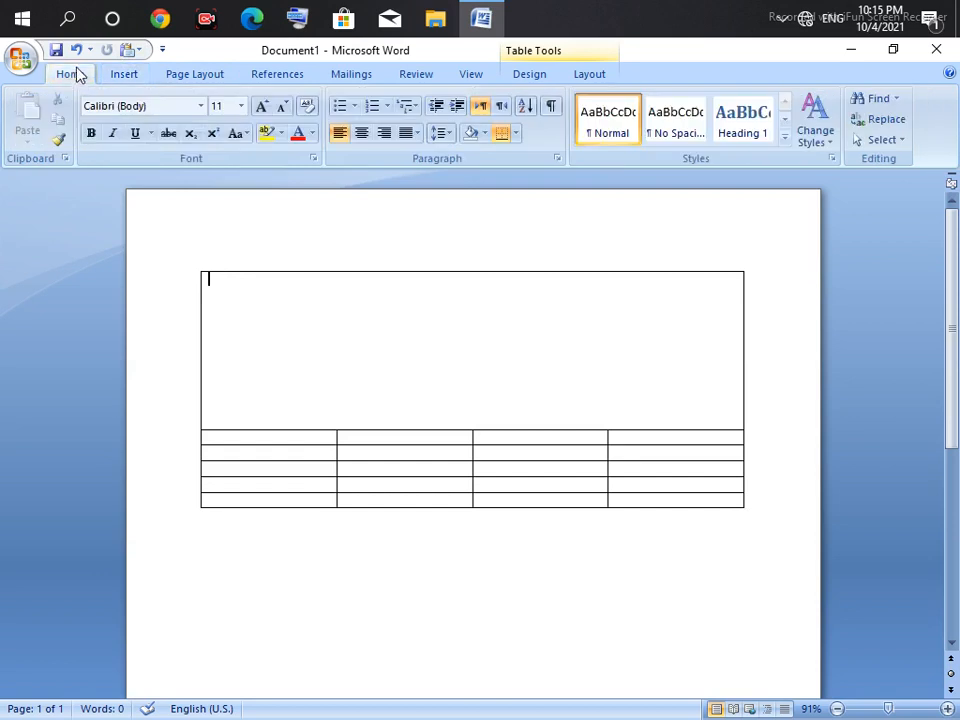
# Step: Centre-align the text in the merged top cell
pyautogui.click(362, 134)
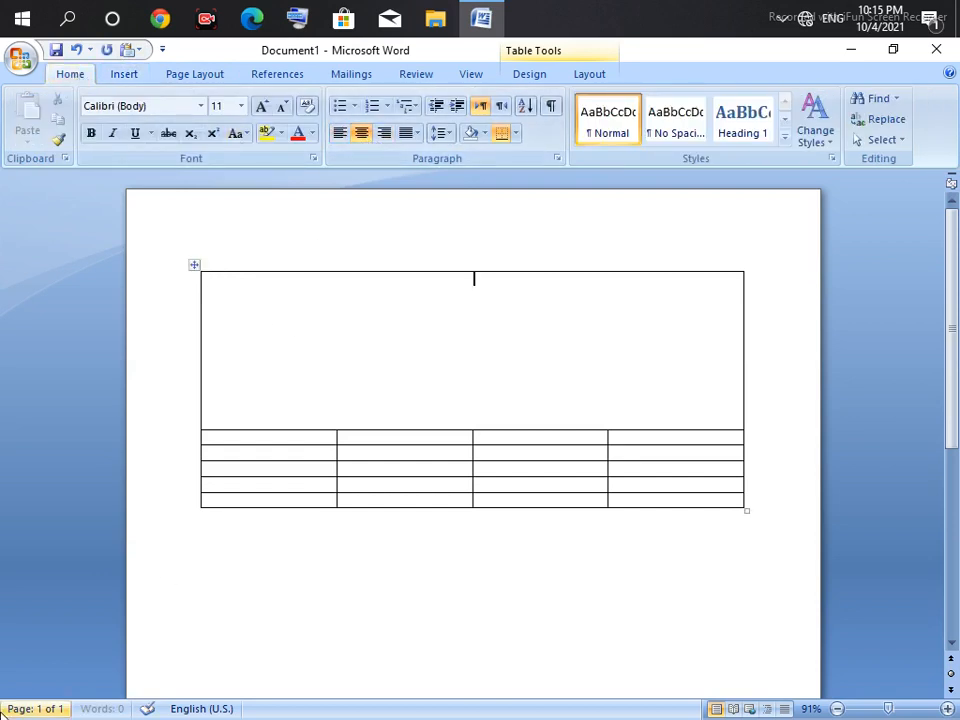
pyautogui.moveTo(2, 574)
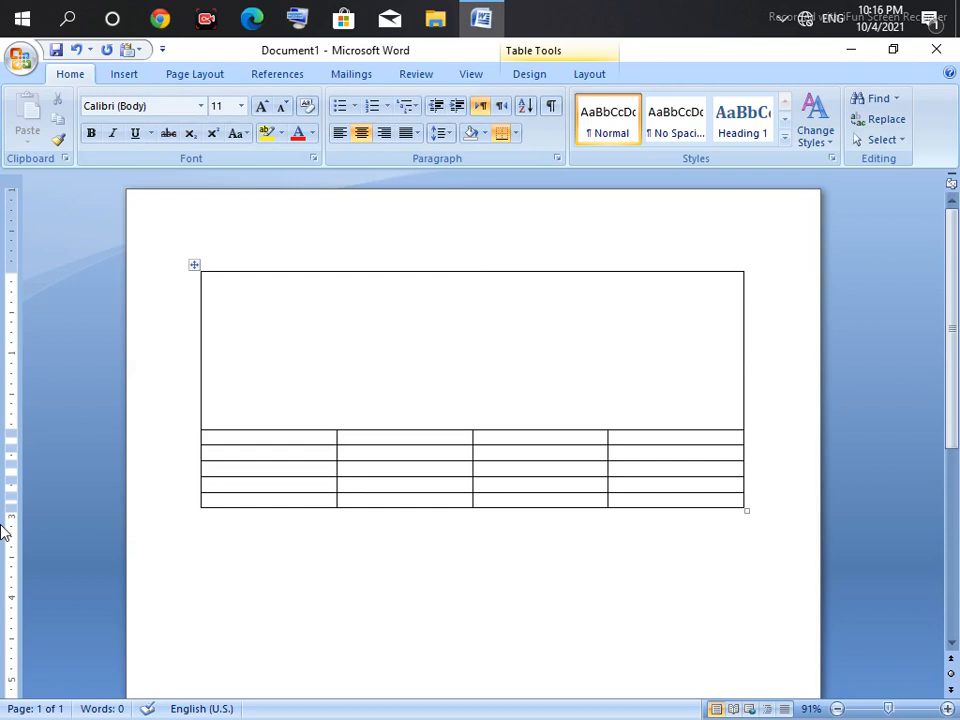
# Step: Type 'Tax invoice' and, on the next line, the shop's name in the top cell
pyautogui.write('Tax')
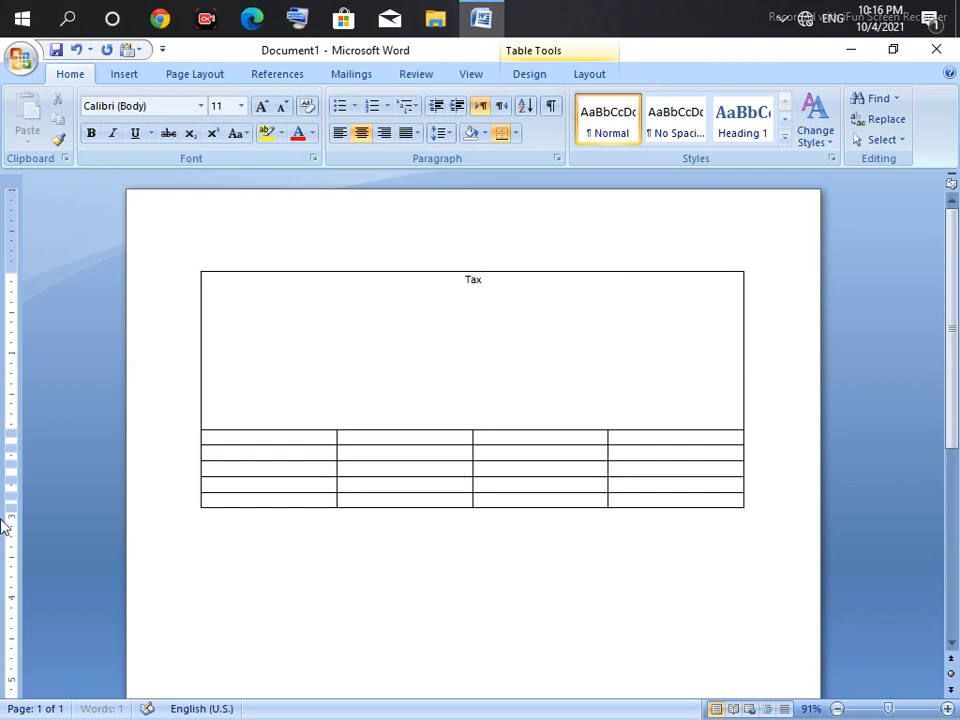
pyautogui.write('invoice')
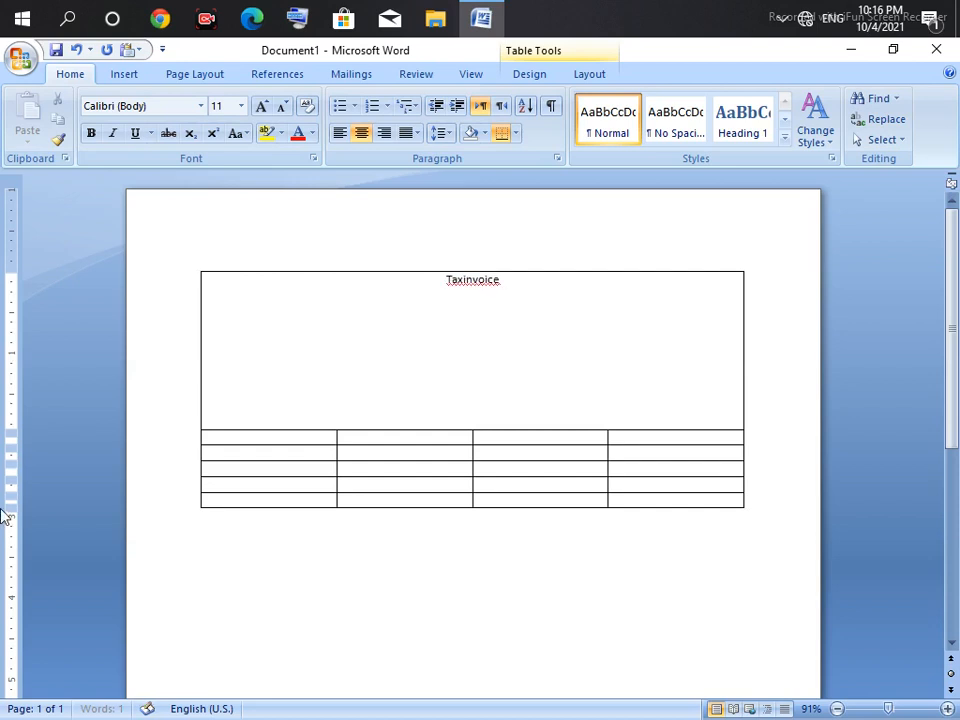
pyautogui.press('Left')
pyautogui.press('Left')
pyautogui.press('Left')
pyautogui.press('Left')
pyautogui.press('Left')
pyautogui.press('Left')
pyautogui.press('Left')
pyautogui.press('Right')
pyautogui.press('Right')
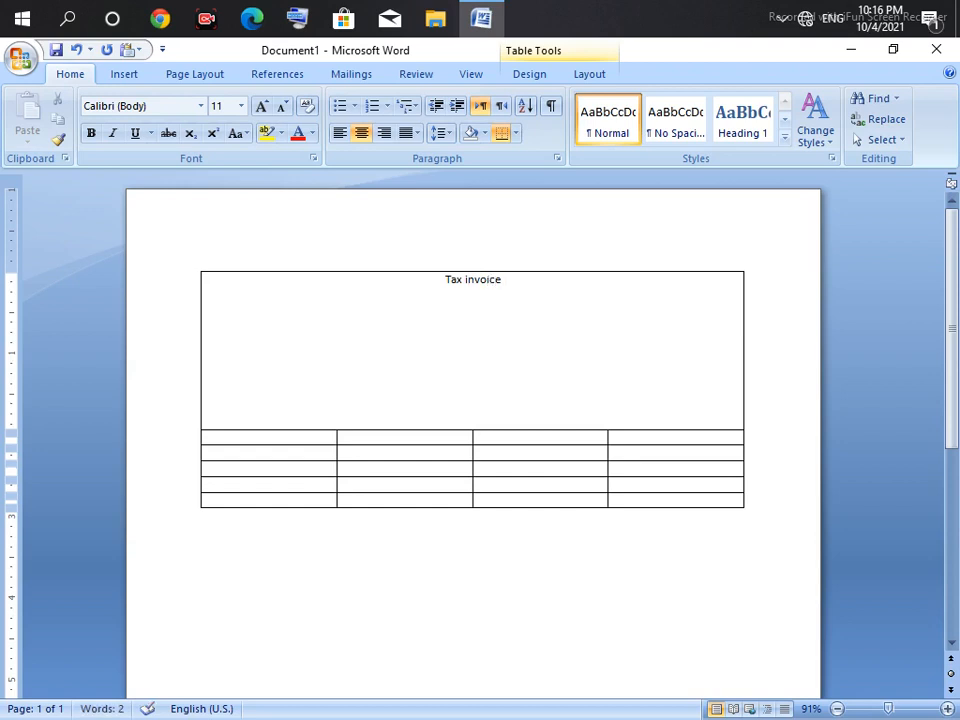
pyautogui.press('Down')
pyautogui.write('Shoaib Mobile')
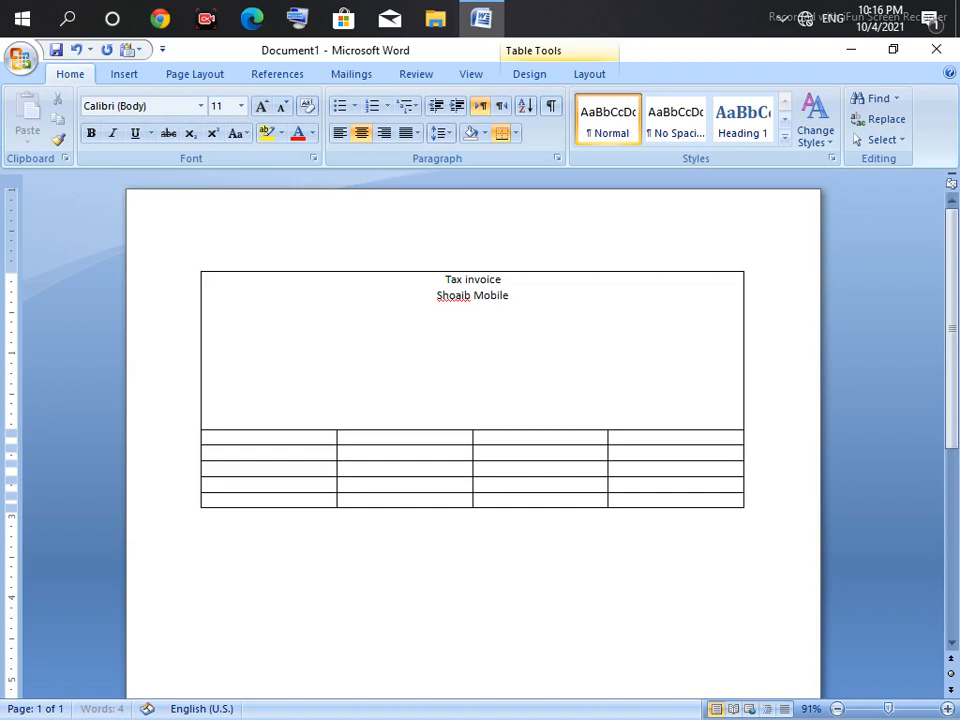
pyautogui.write(' Cen')
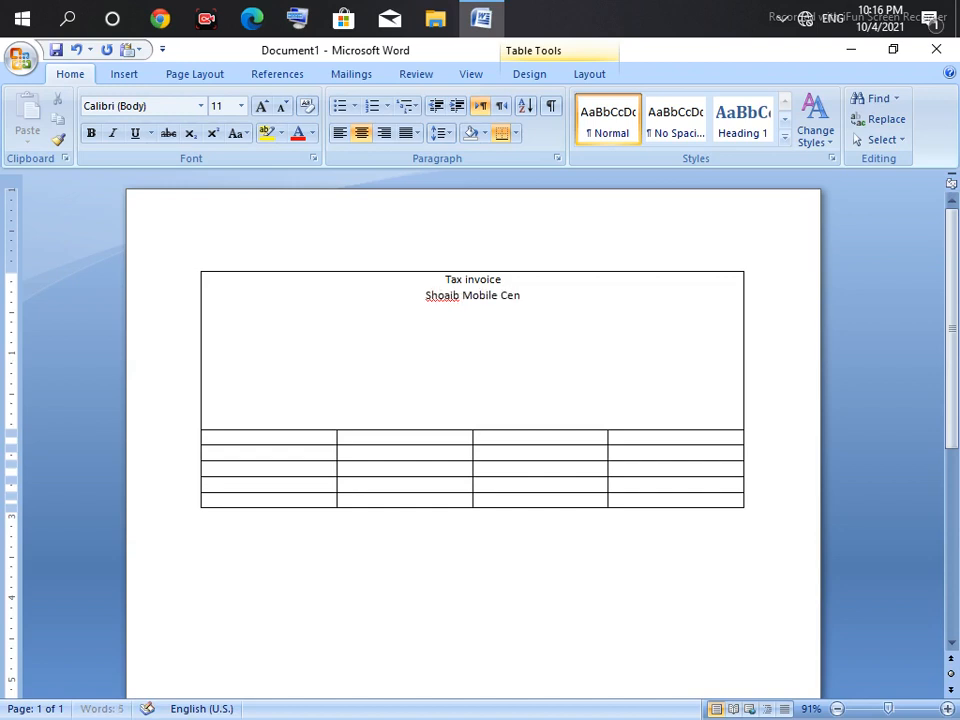
pyautogui.write('ter')
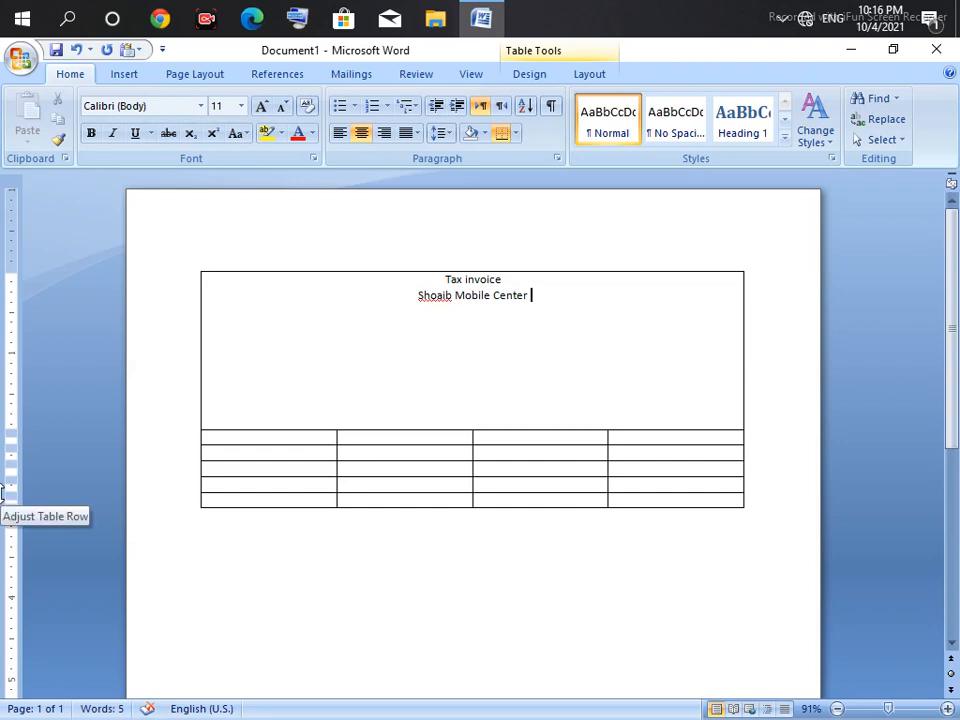
pyautogui.press('BackSpace')
pyautogui.press('BackSpace')
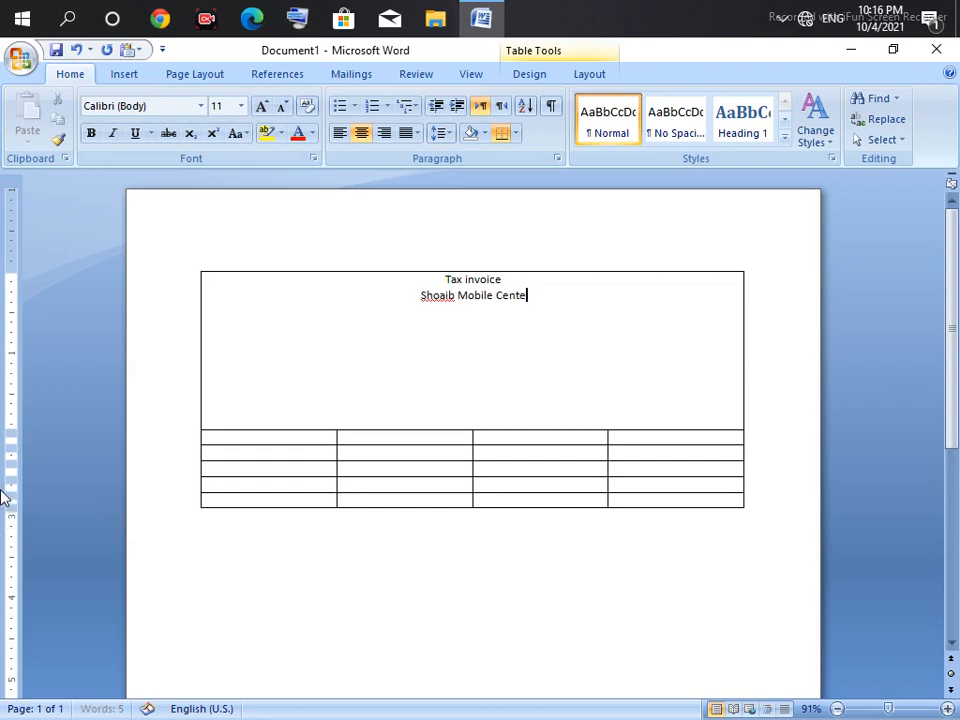
pyautogui.write('r')
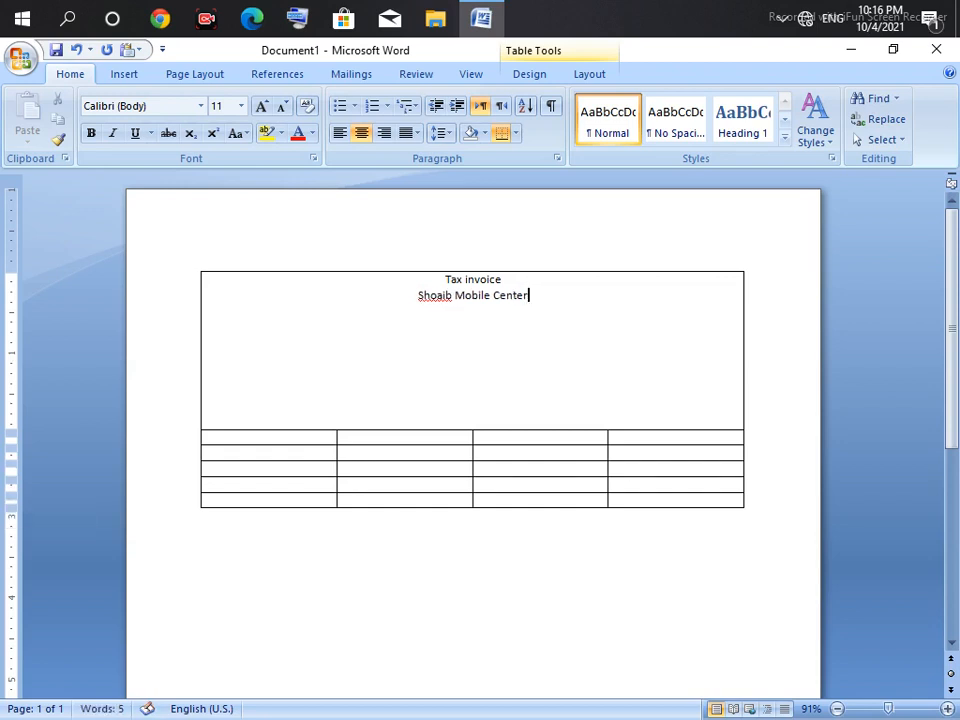
pyautogui.press('Return')
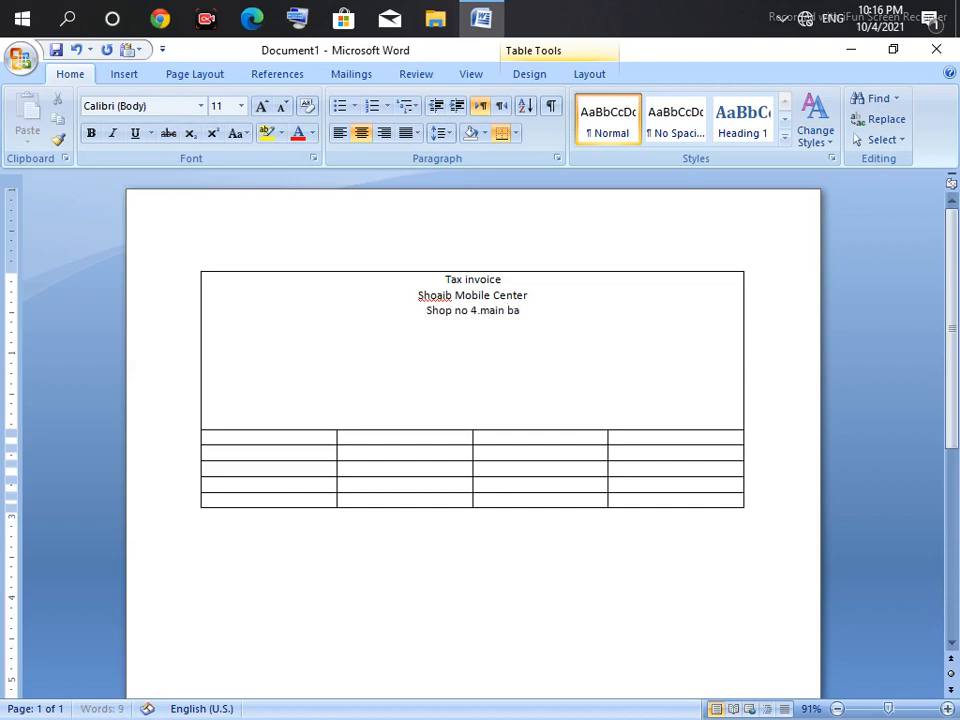
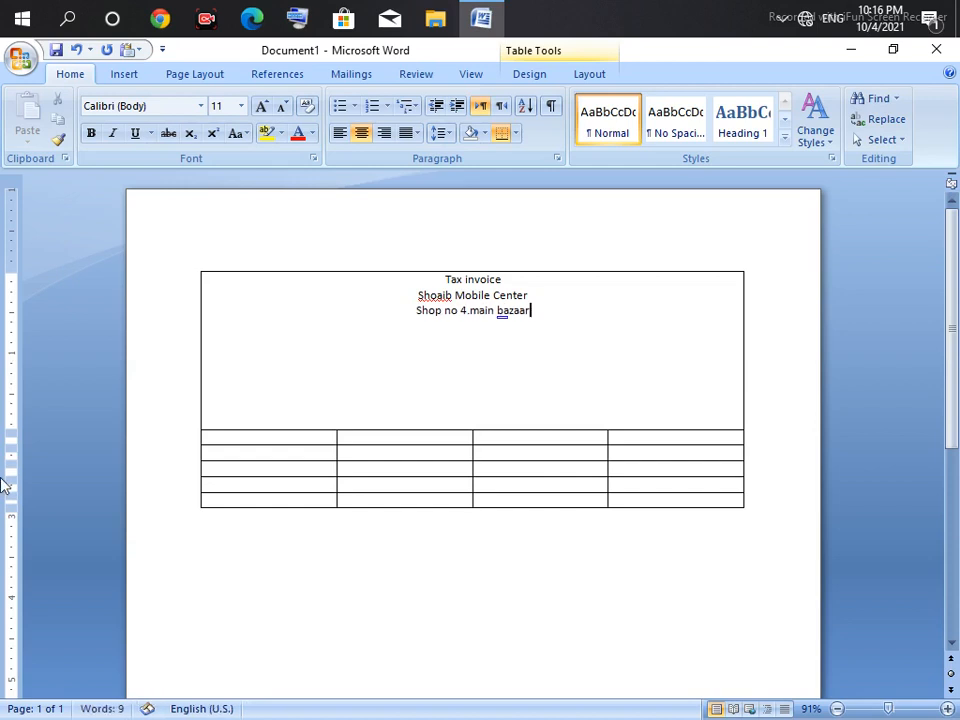
pyautogui.write('s')
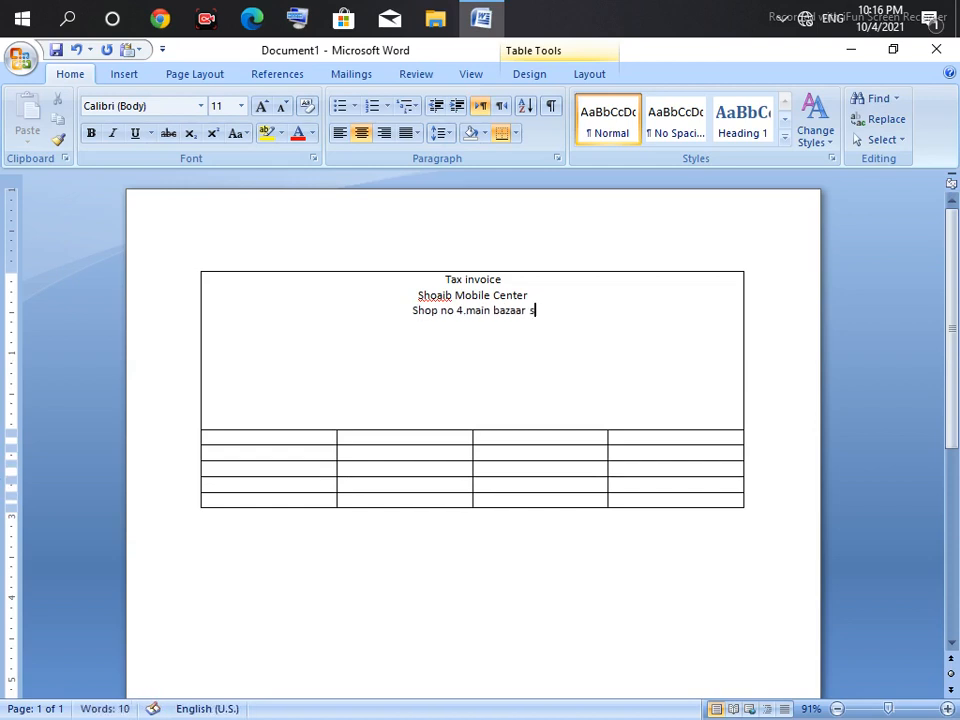
pyautogui.press('BackSpace')
pyautogui.write('Sa')
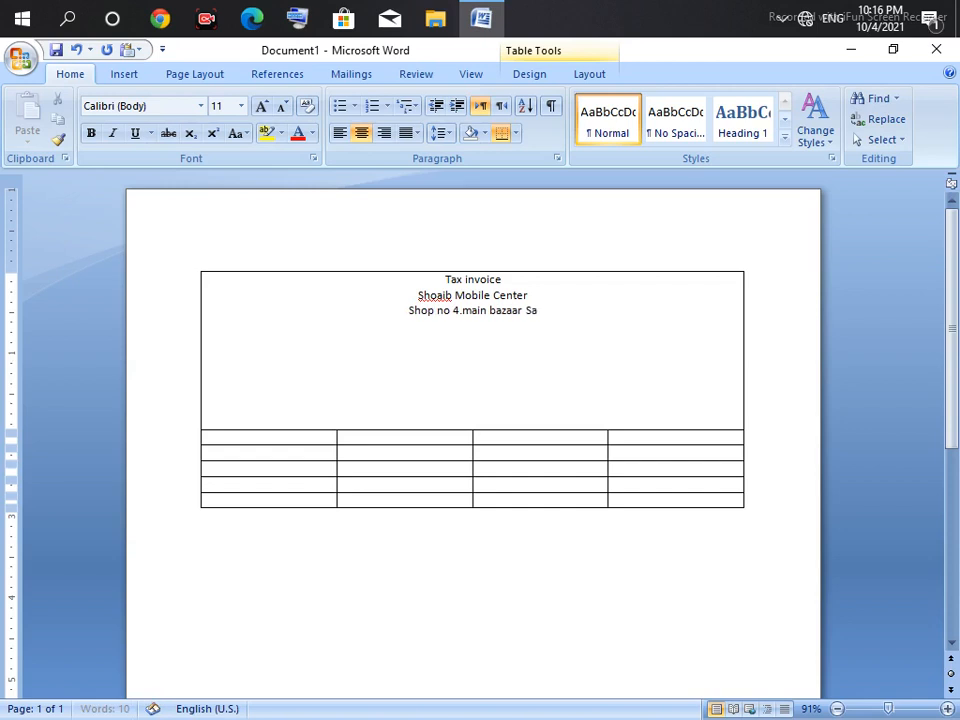
pyautogui.write('ilkot')
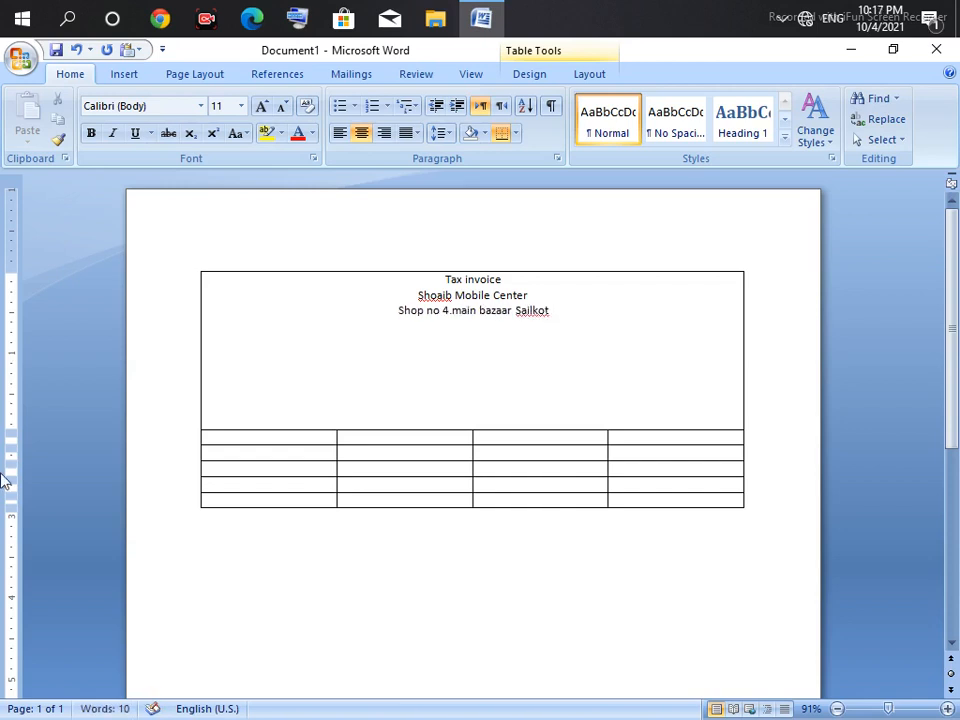
pyautogui.press('BackSpace')
pyautogui.press('BackSpace')
pyautogui.press('BackSpace')
pyautogui.press('BackSpace')
pyautogui.press('BackSpace')
pyautogui.press('BackSpace')
pyautogui.press('BackSpace')
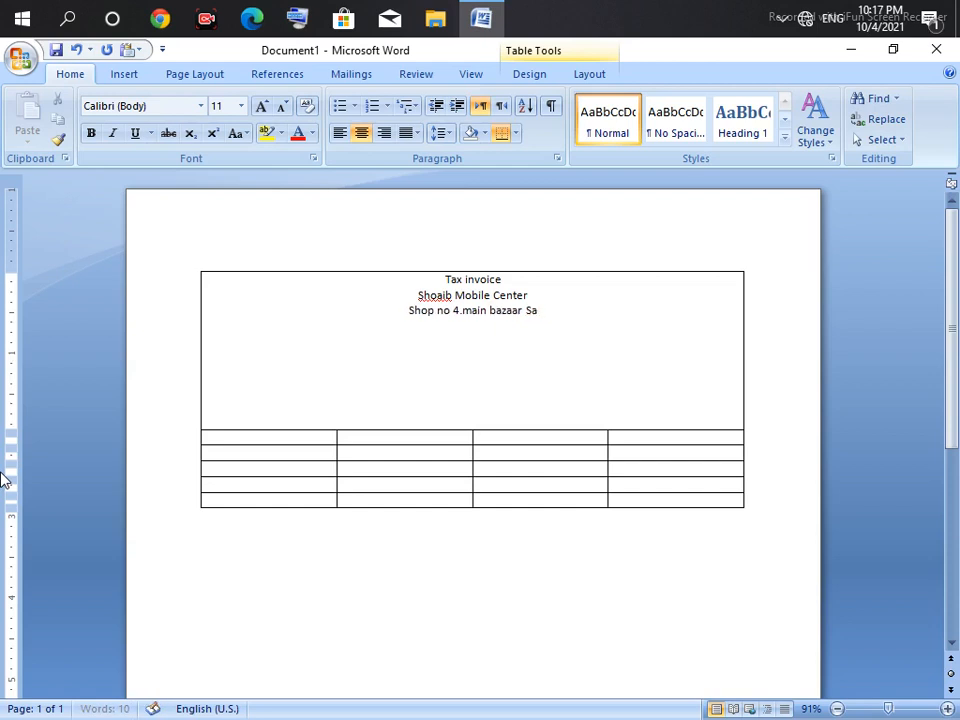
pyautogui.write('iako')
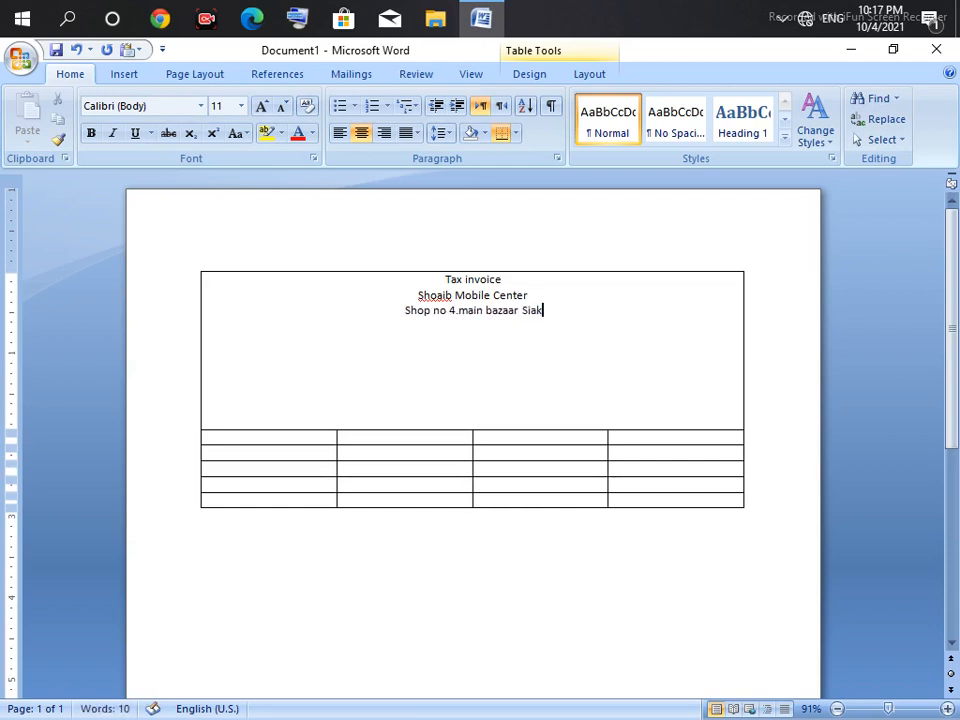
pyautogui.press('BackSpace')
pyautogui.press('BackSpace')
pyautogui.write('lkot')
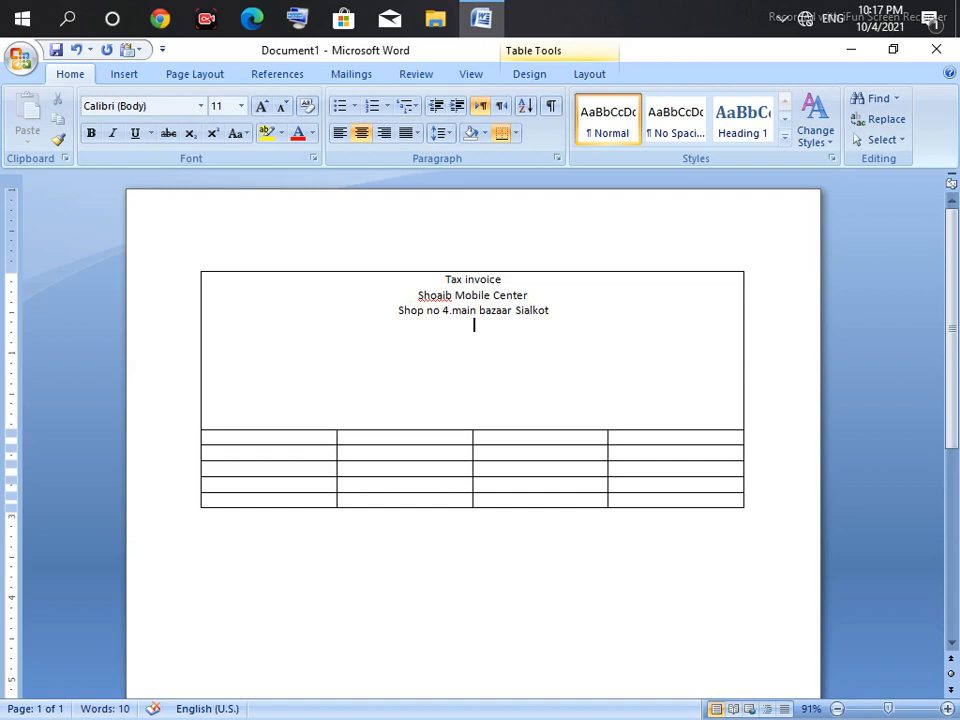
# Step: Start a new header line reading 'Deal in all type of', fixing typos
pyautogui.press('Return')
pyautogui.write('Deal in all tye')
pyautogui.press('BackSpace')
pyautogui.press('BackSpace')
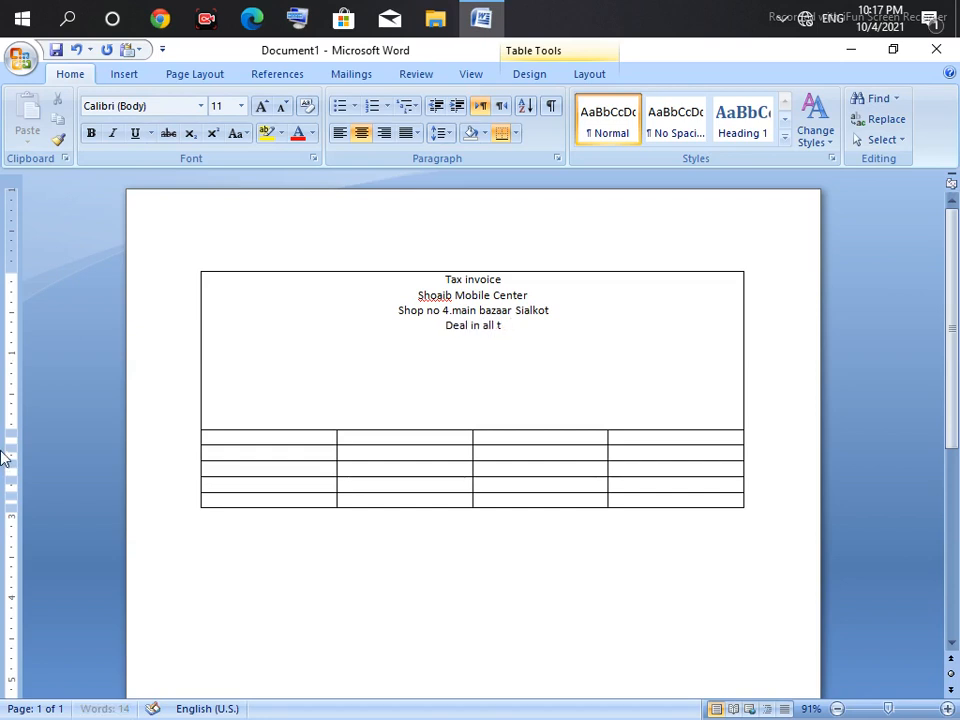
pyautogui.write('ype')
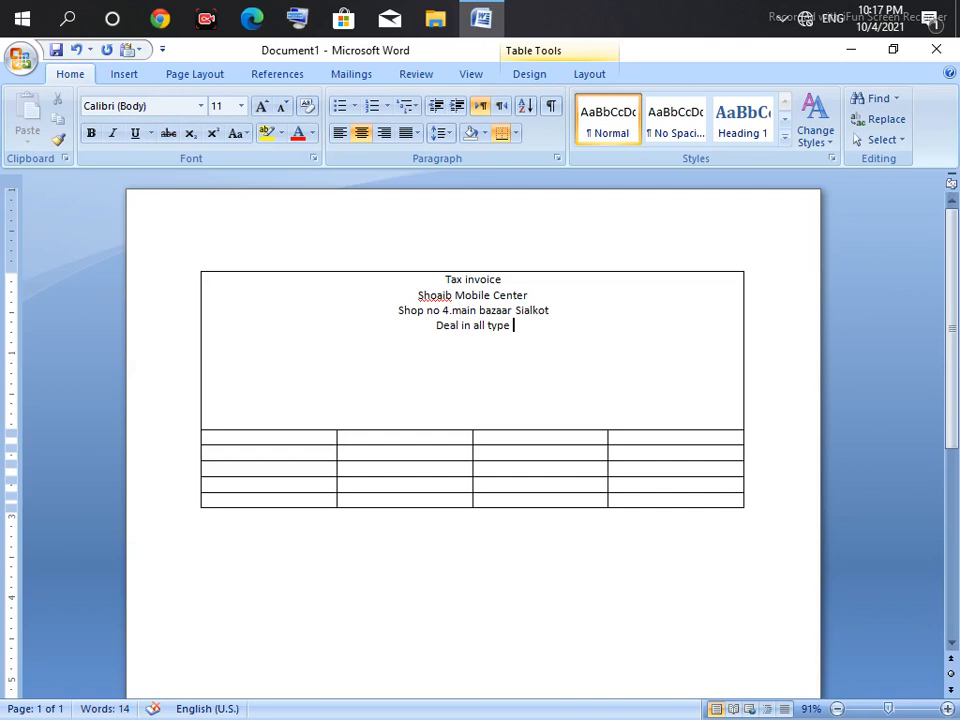
pyautogui.write(' pf')
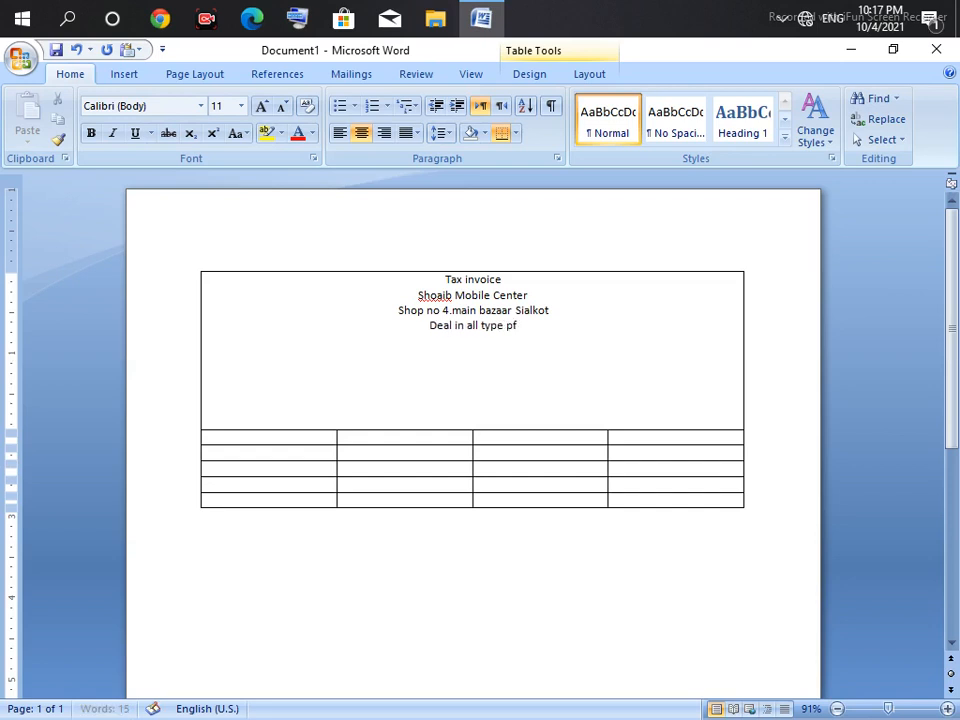
pyautogui.write(' m')
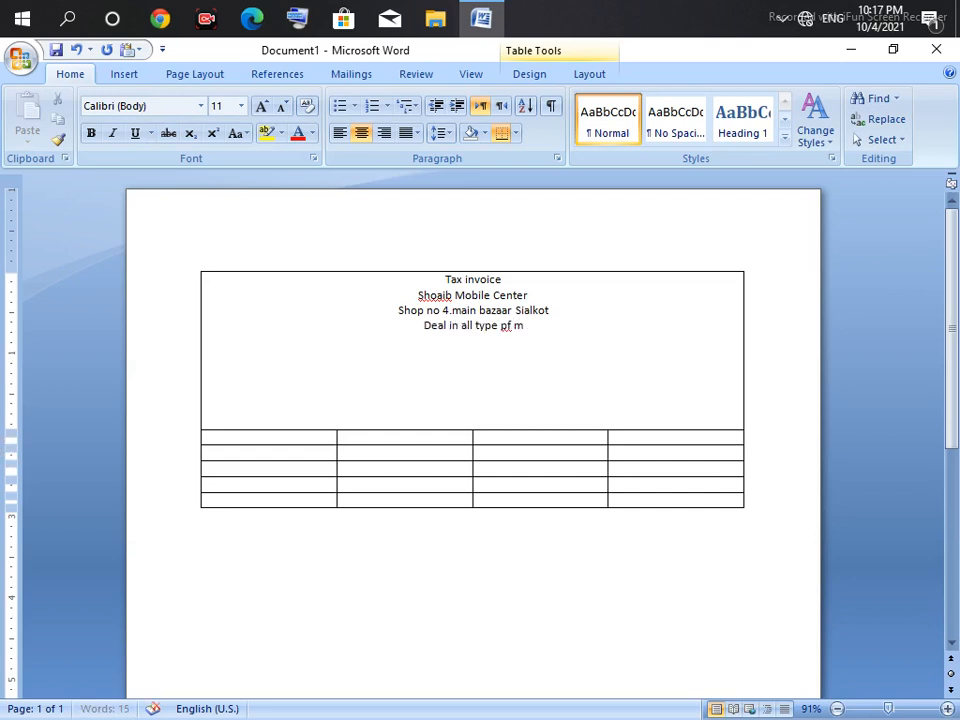
pyautogui.press('BackSpace')
pyautogui.press('BackSpace')
pyautogui.press('BackSpace')
pyautogui.press('BackSpace')
pyautogui.write('og')
pyautogui.write('f')
pyautogui.press('BackSpace')
pyautogui.press('BackSpace')
# Step: Finish the line with 'mobile sale, old mobile And reparing center' and select 'reparing'
pyautogui.write('f mo')
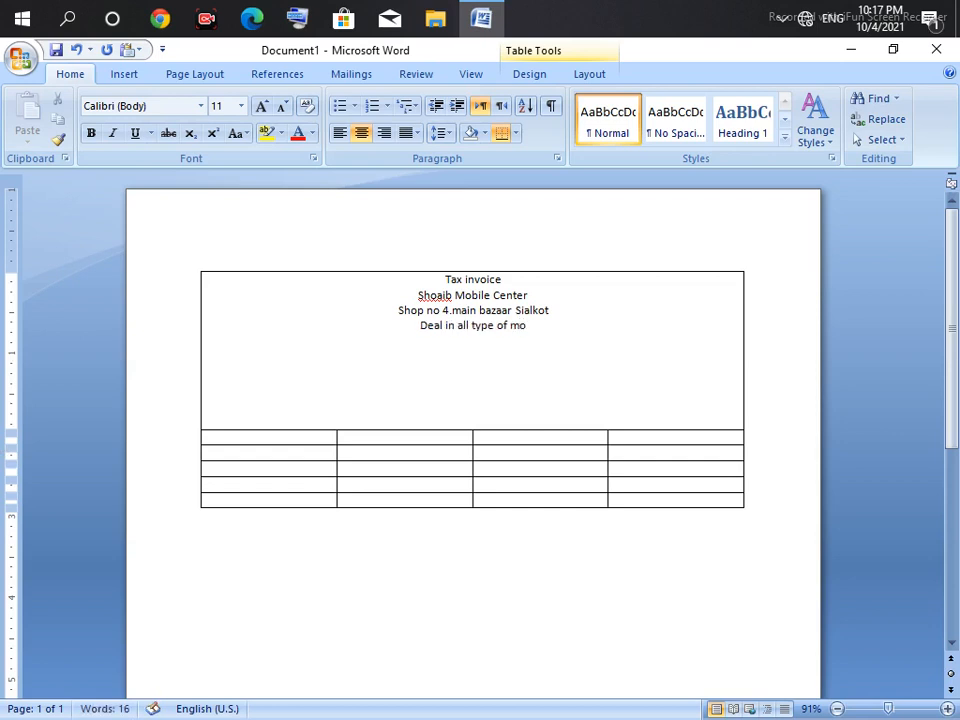
pyautogui.write('bile')
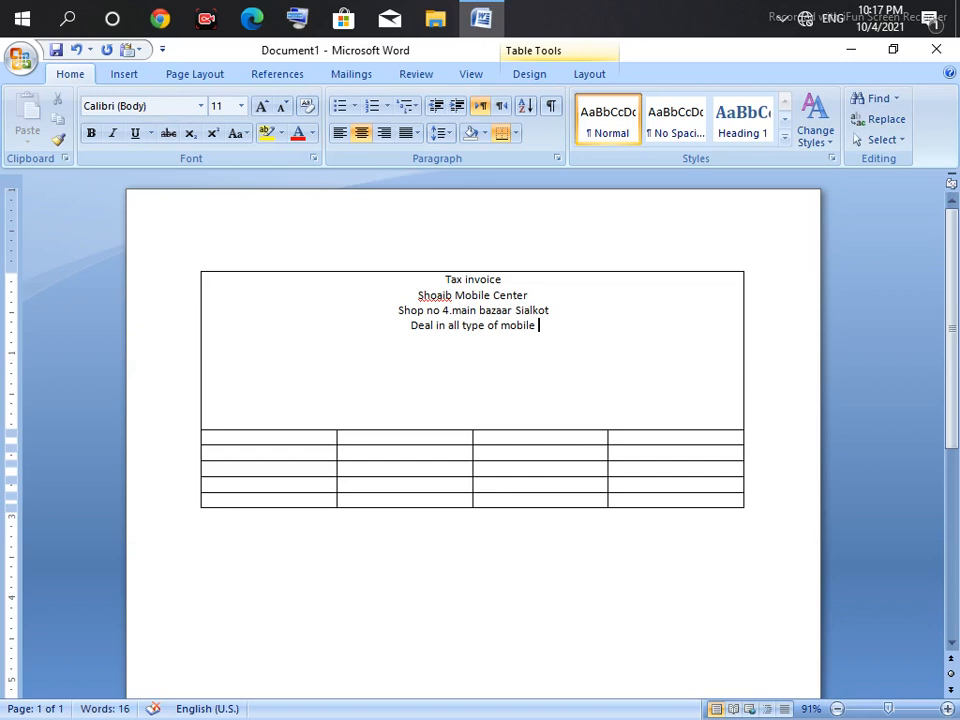
pyautogui.write(' sale,')
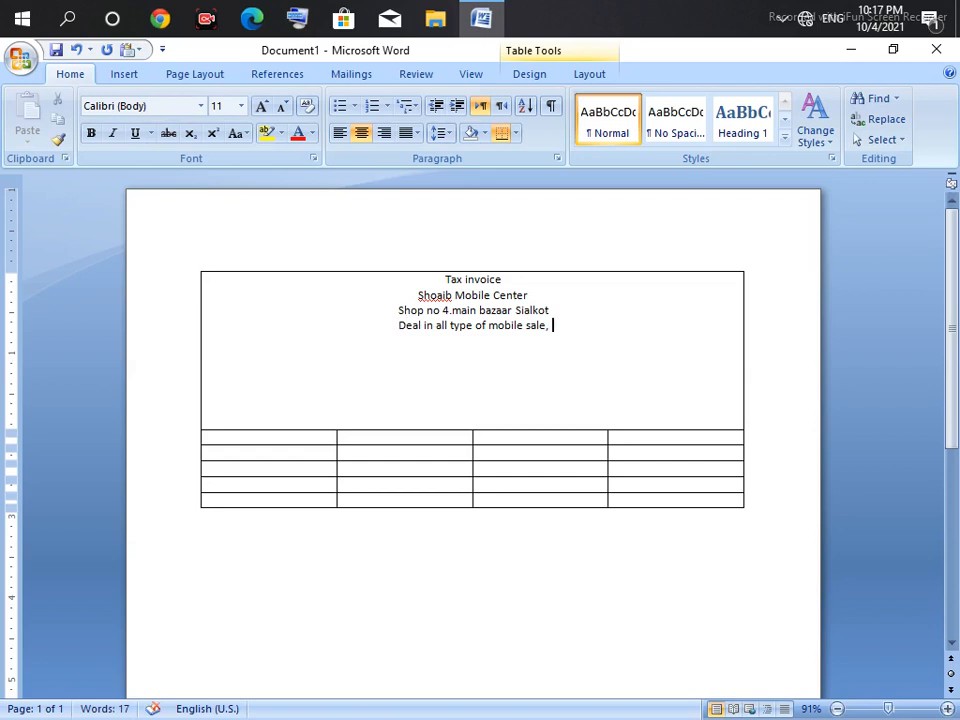
pyautogui.write(' old')
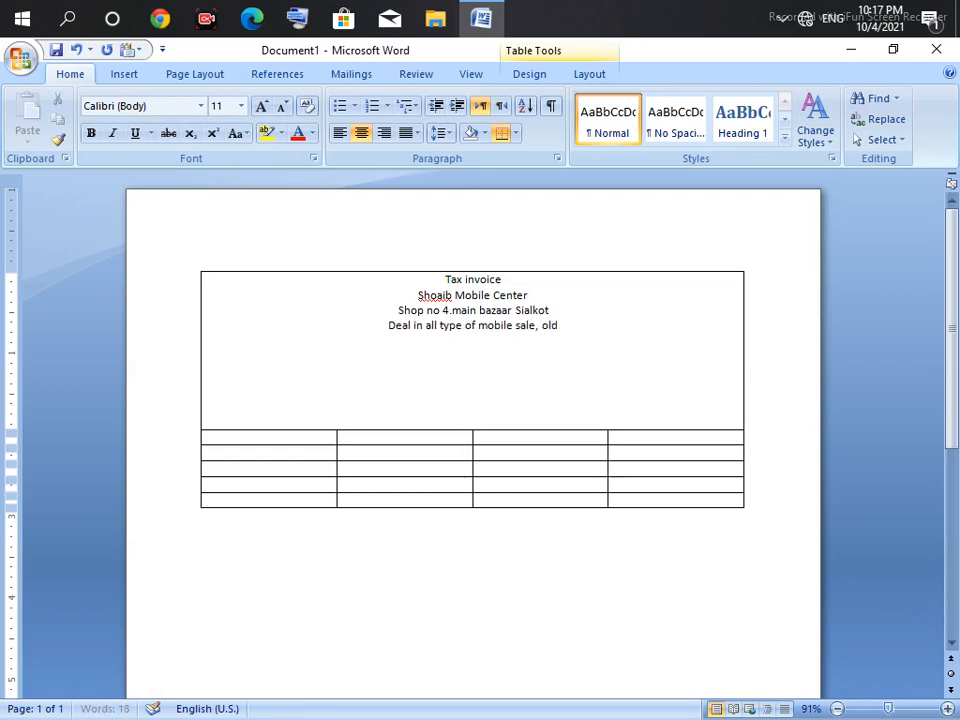
pyautogui.write(' mb')
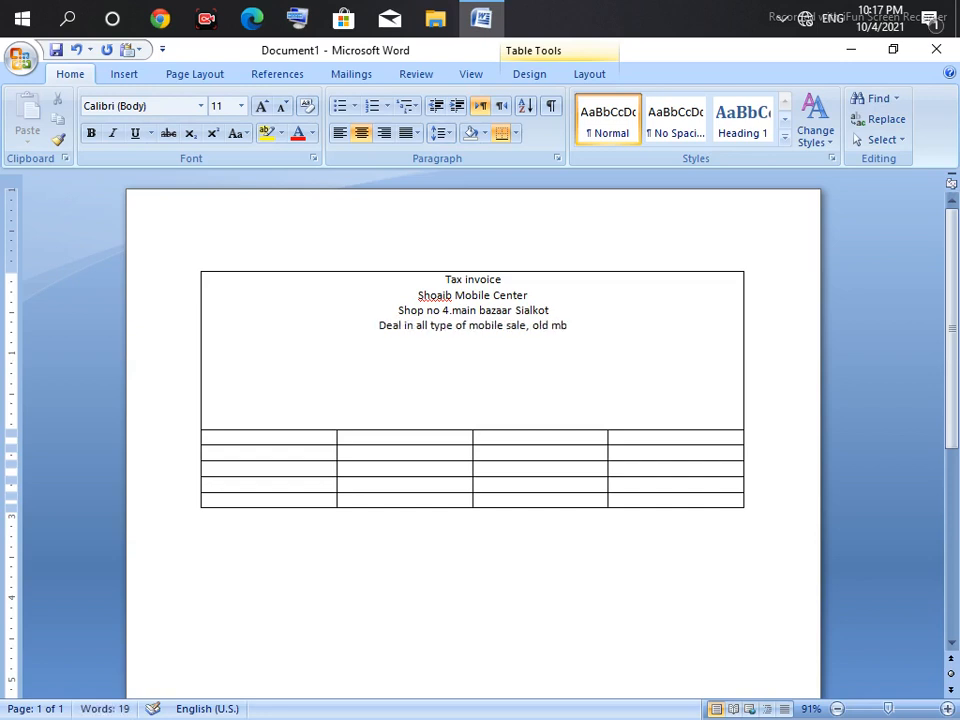
pyautogui.write('ile')
pyautogui.press('BackSpace')
pyautogui.press('BackSpace')
pyautogui.press('BackSpace')
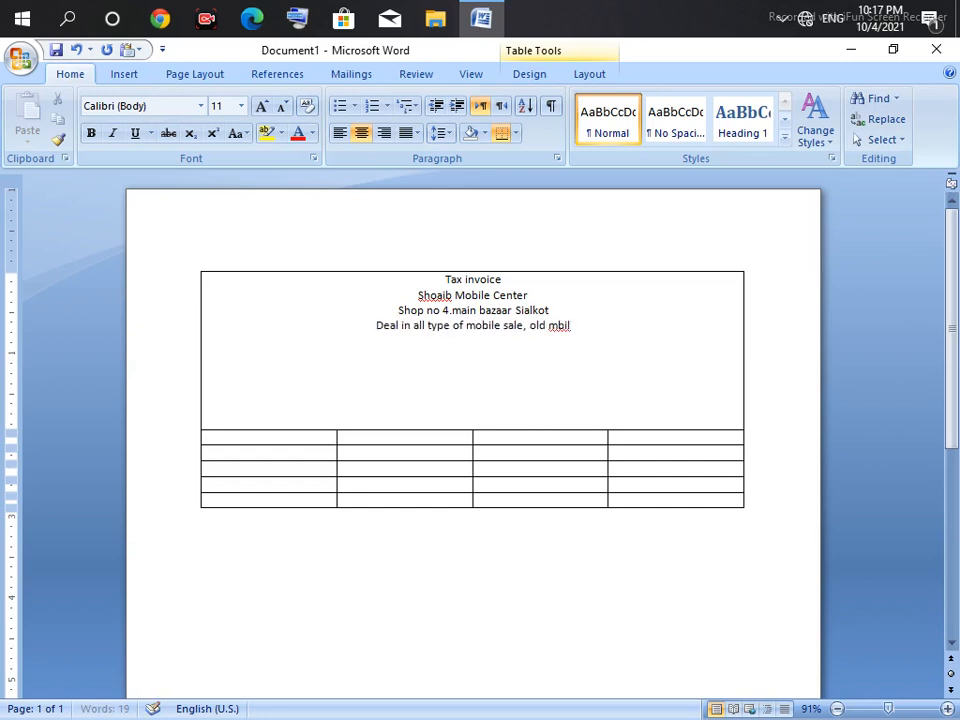
pyautogui.press('BackSpace')
pyautogui.press('BackSpace')
pyautogui.write('ob')
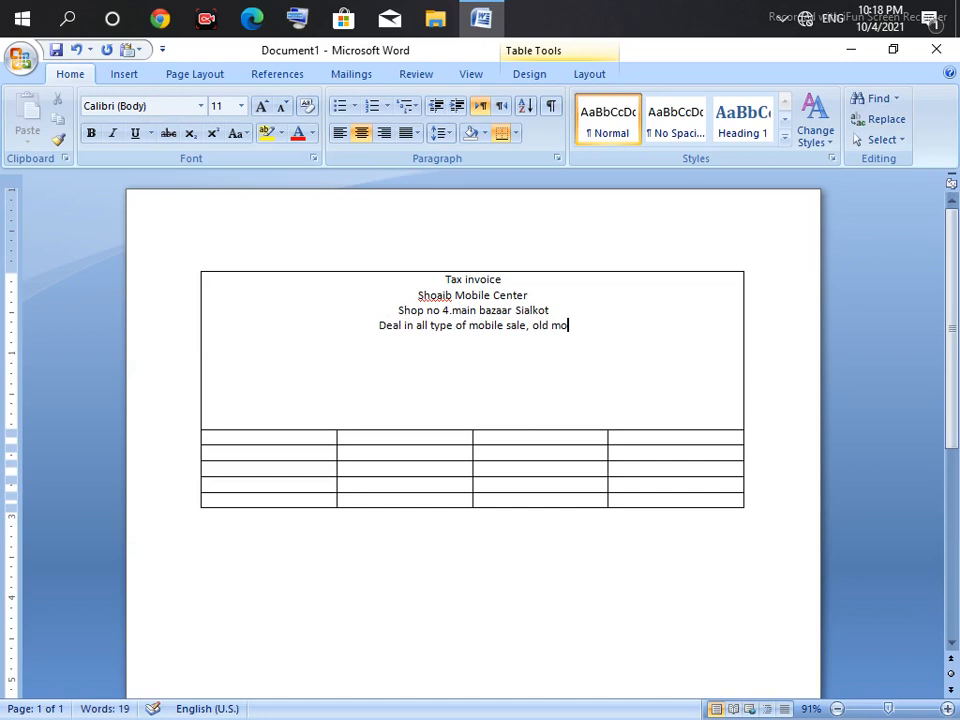
pyautogui.write('ile ')
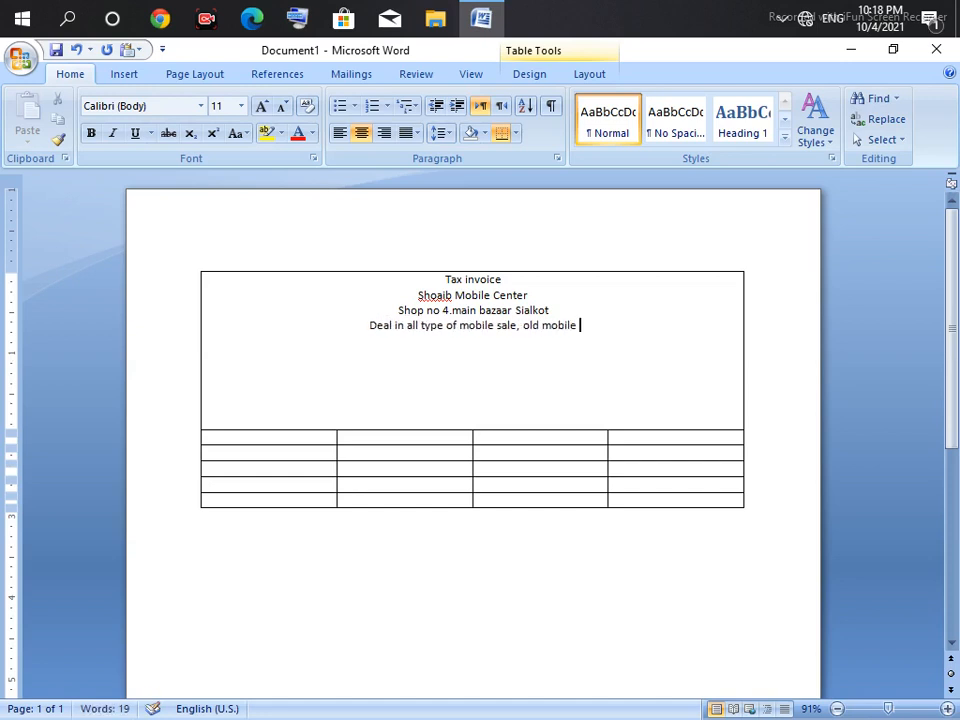
pyautogui.write('And re')
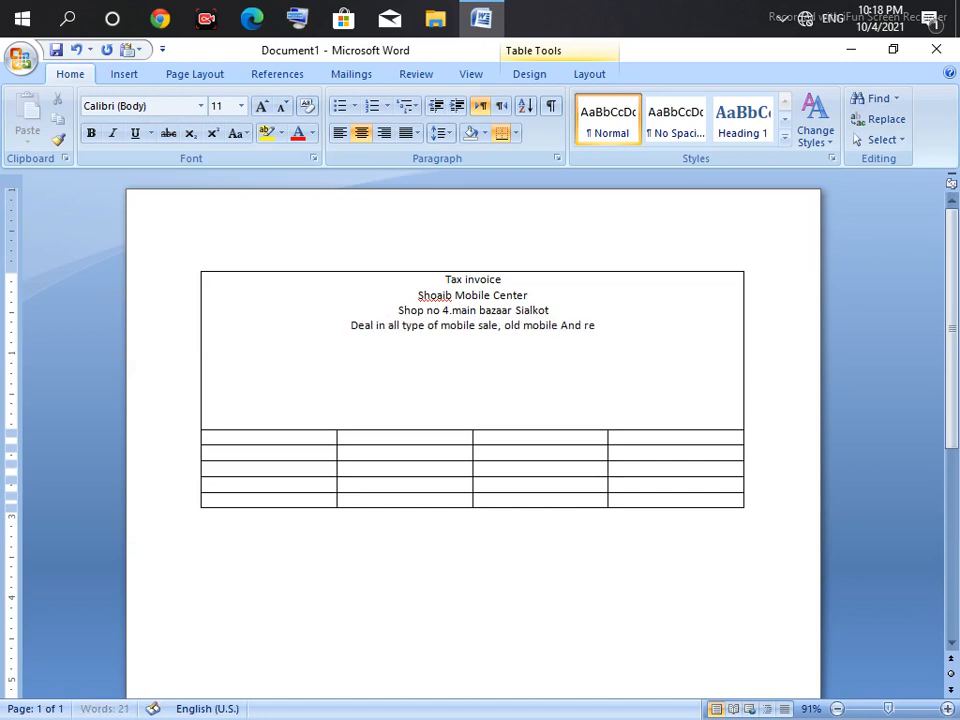
pyautogui.write('airu')
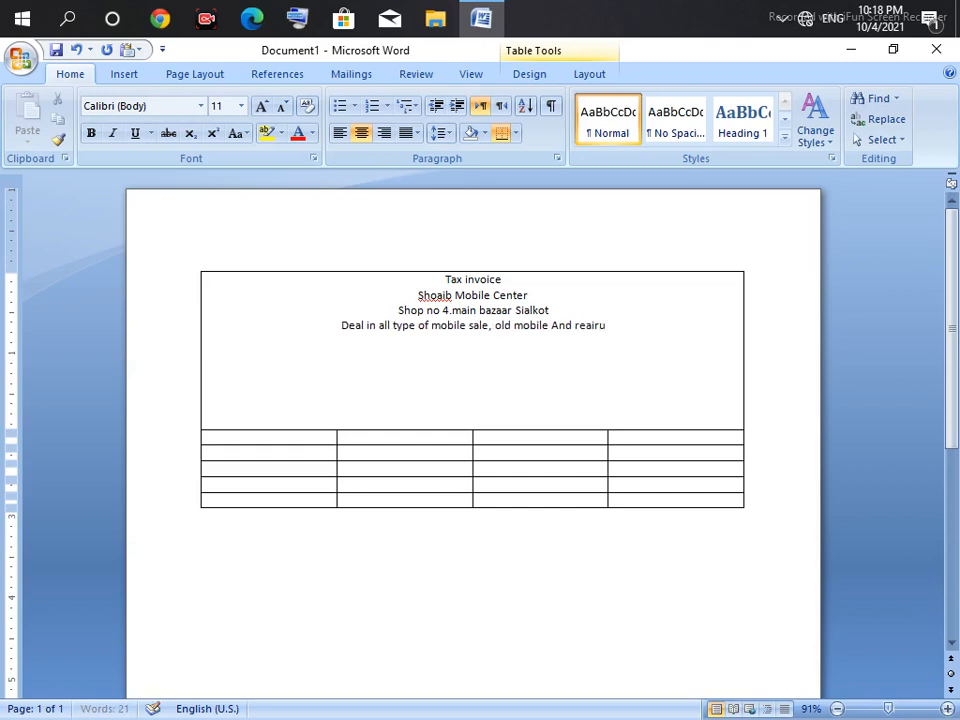
pyautogui.press('BackSpace')
pyautogui.press('BackSpace')
pyautogui.press('BackSpace')
pyautogui.press('BackSpace')
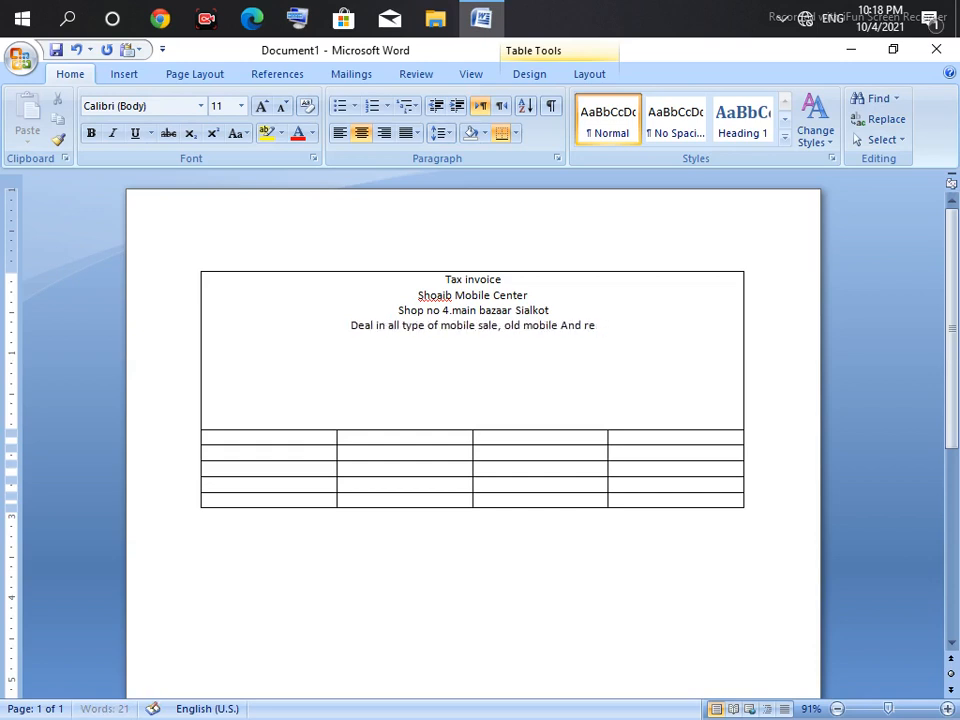
pyautogui.write('pa')
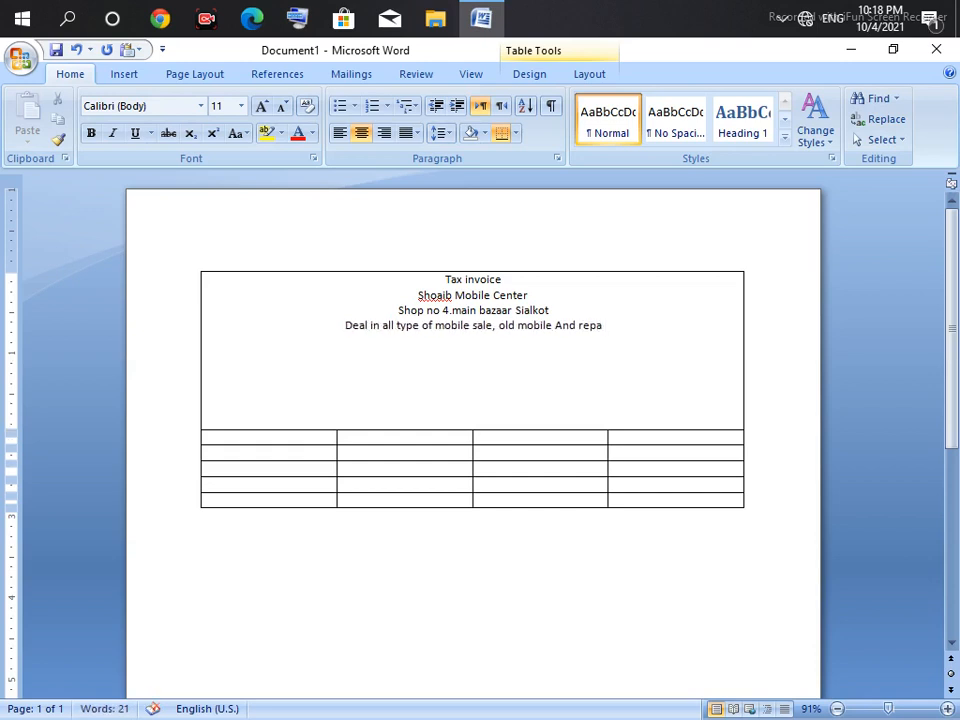
pyautogui.write('ring')
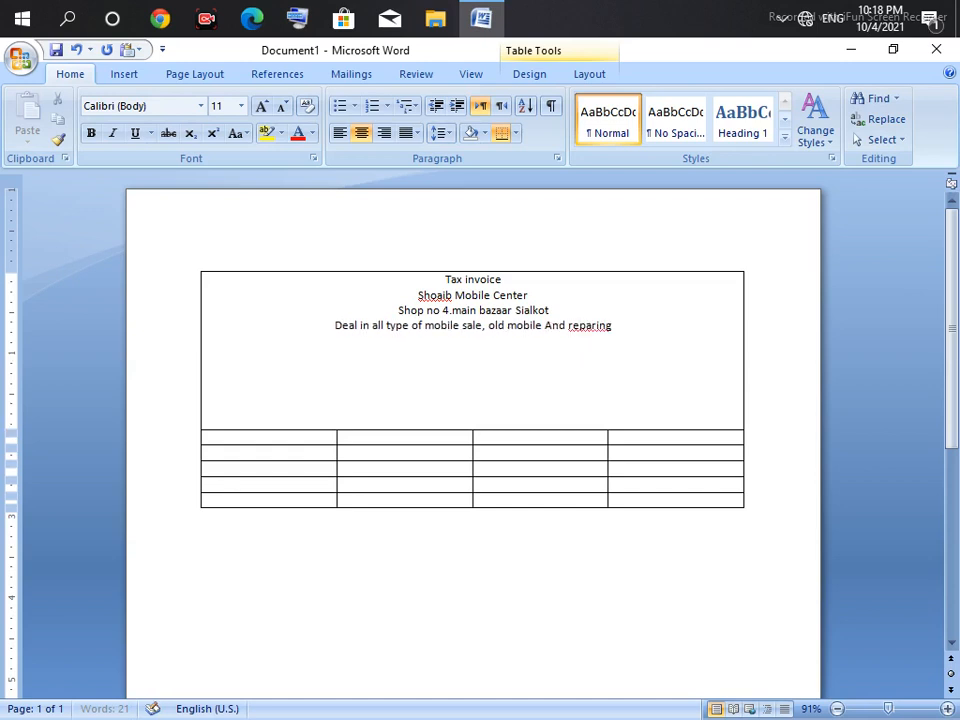
pyautogui.write(' center')
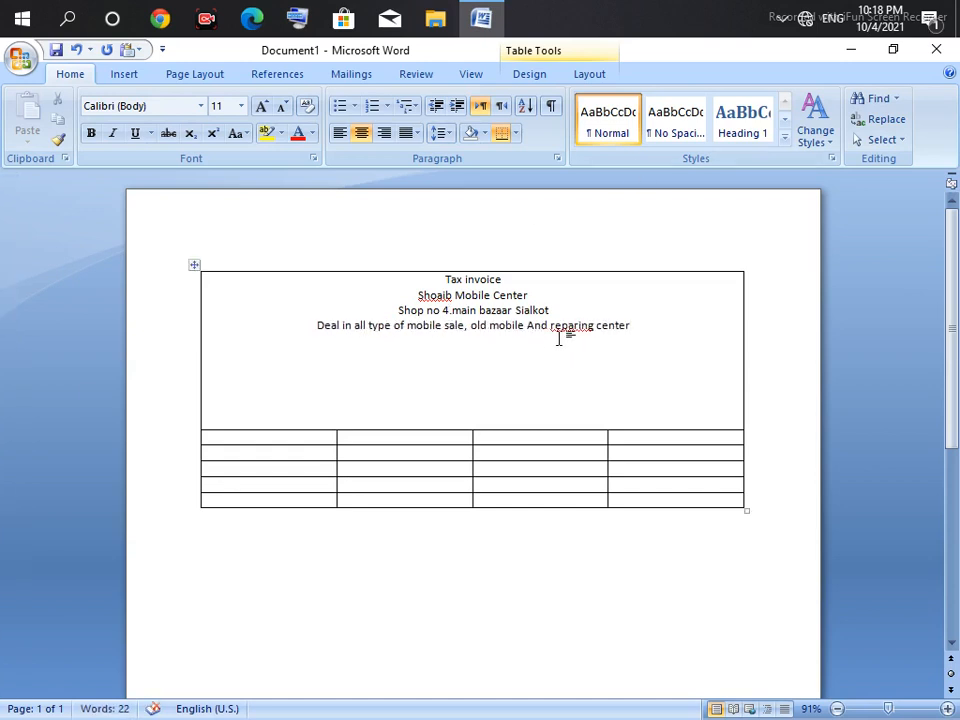
pyautogui.moveTo(591, 330); pyautogui.dragTo(550, 335)
# Step: Spell-check 'reparing' to 'repairing', close the checker, and select the shop name line
pyautogui.press('F7')
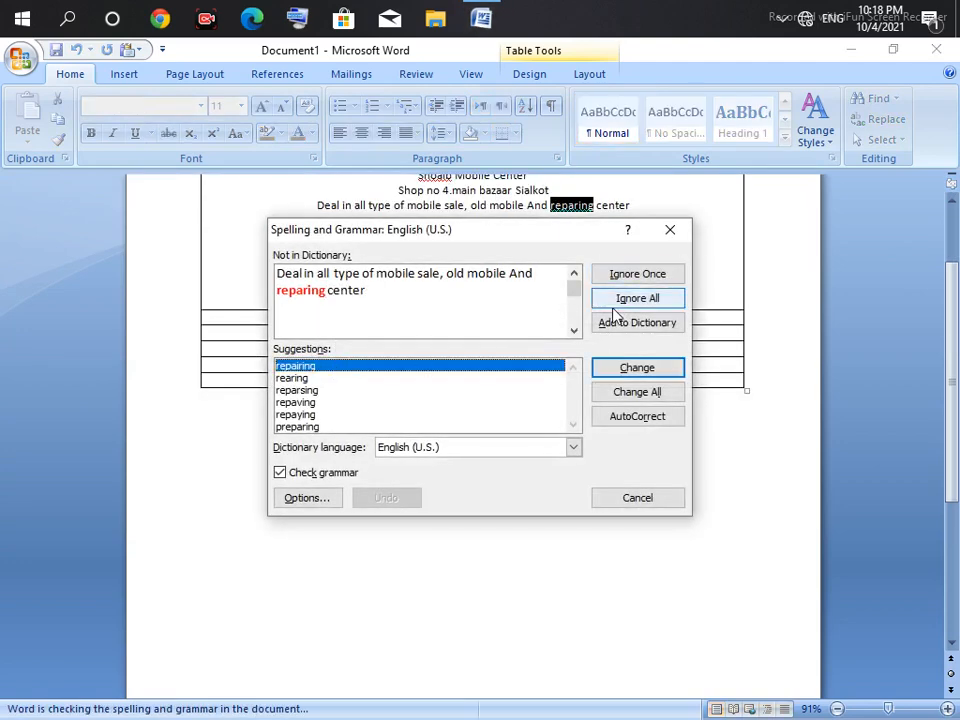
pyautogui.click(632, 367)
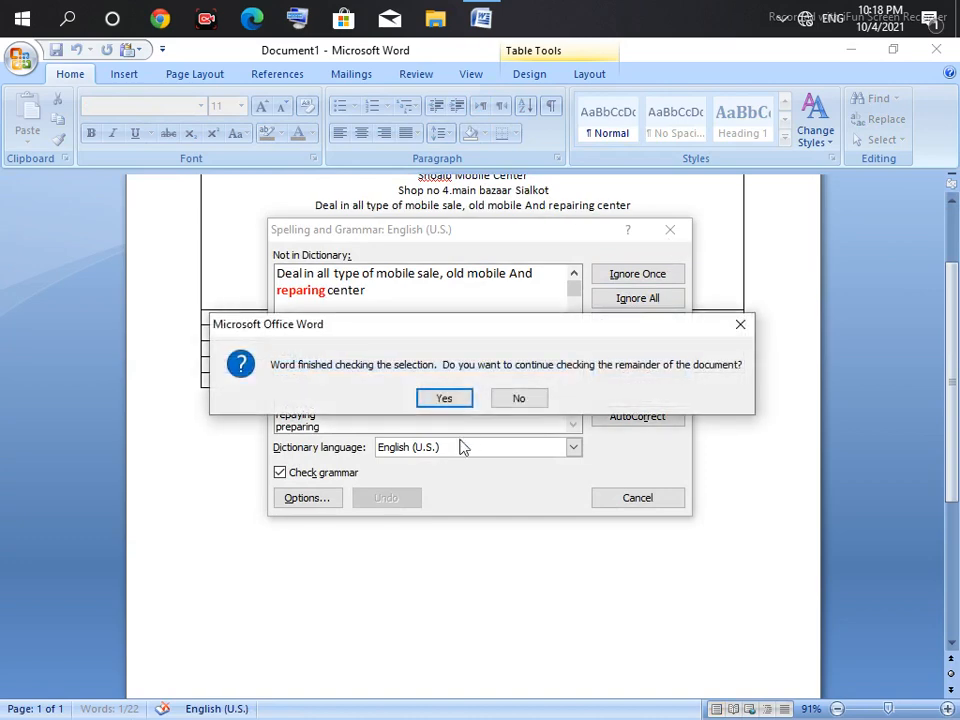
pyautogui.click(466, 398)
pyautogui.click(670, 230)
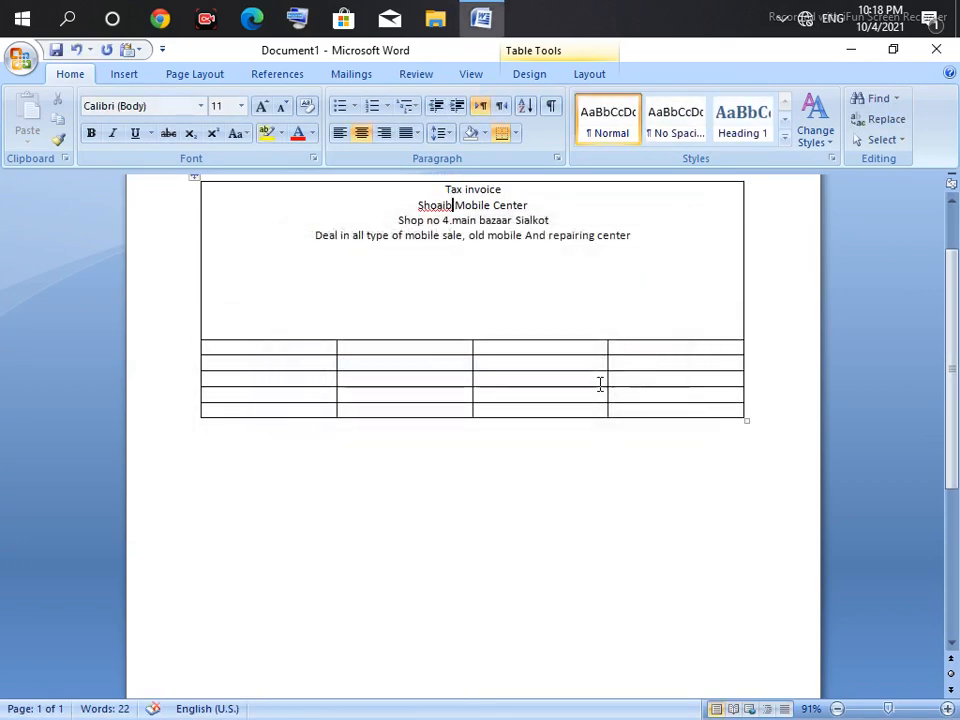
pyautogui.click(580, 272)
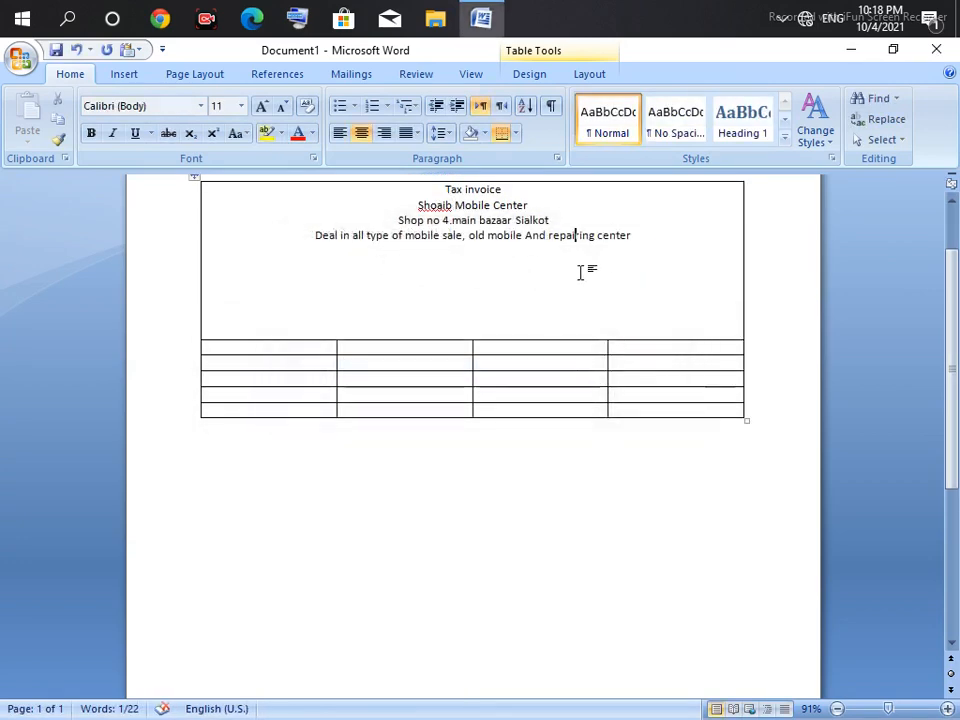
pyautogui.click(522, 205)
pyautogui.moveTo(522, 205); pyautogui.dragTo(436, 205)
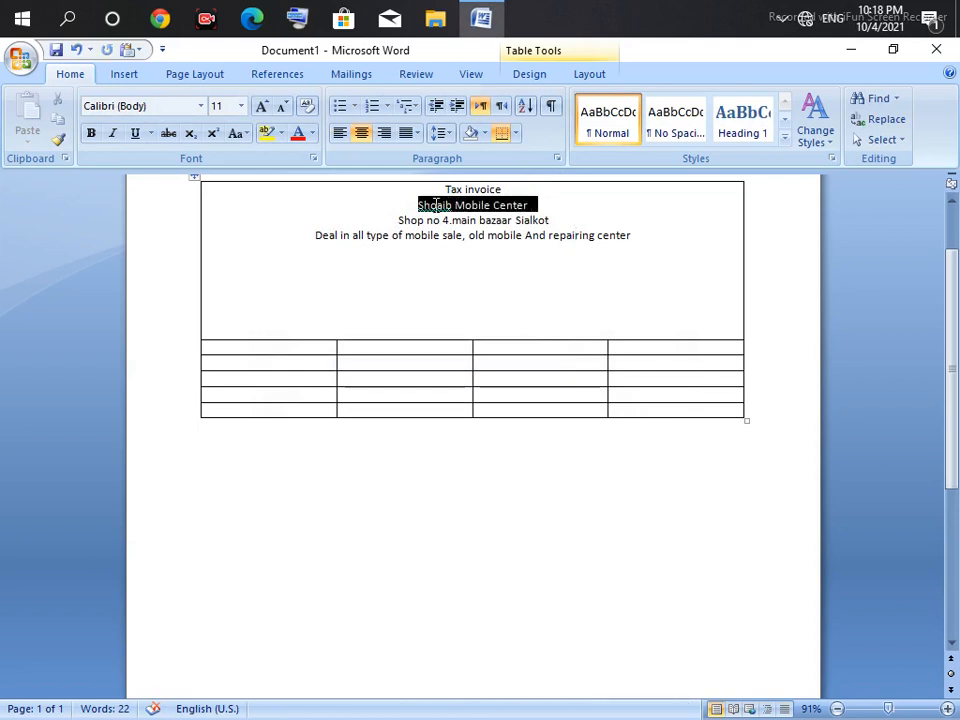
# Step: Make the shop name WordArt in the first style, black fill, about 4.07 by 0.47 inches
pyautogui.click(146, 75)
pyautogui.click(700, 118)
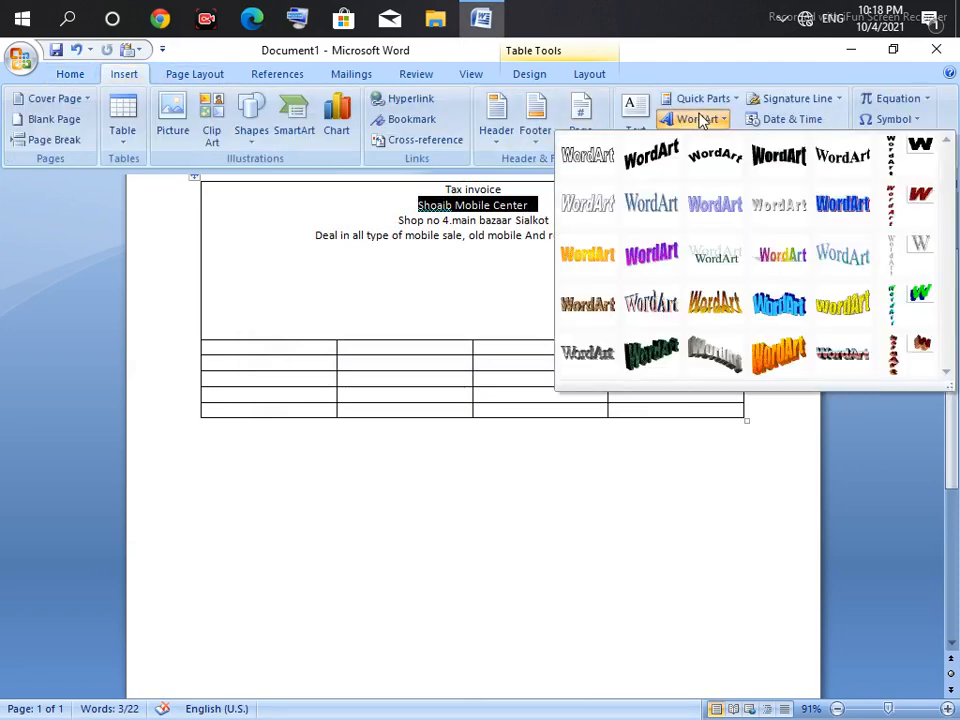
pyautogui.click(595, 155)
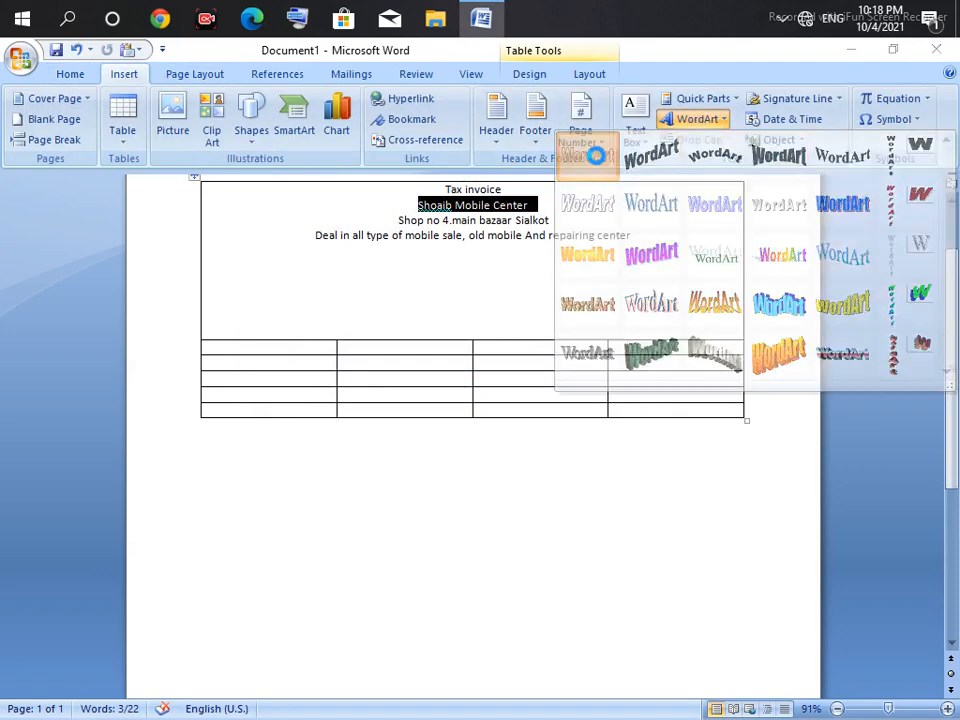
pyautogui.click(356, 540)
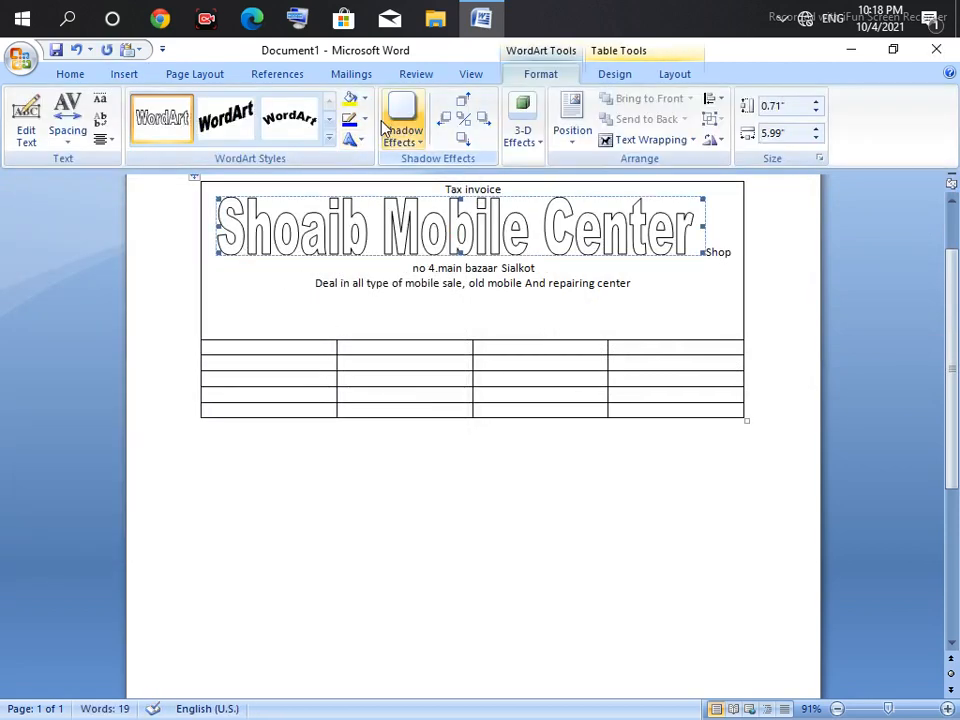
pyautogui.click(362, 99)
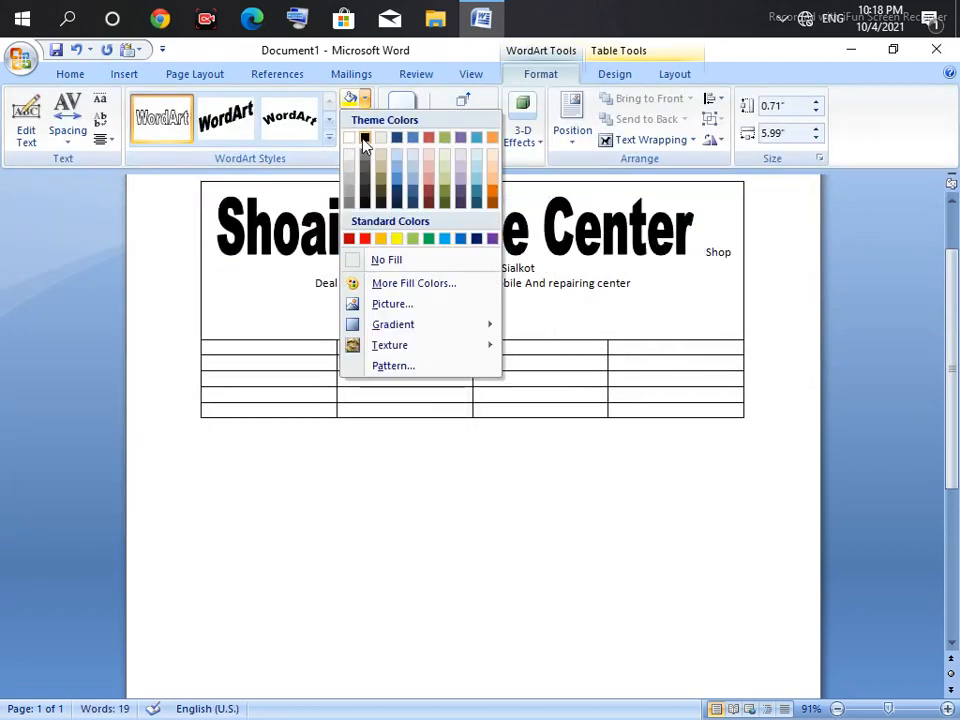
pyautogui.click(364, 138)
pyautogui.moveTo(219, 253); pyautogui.dragTo(375, 236)
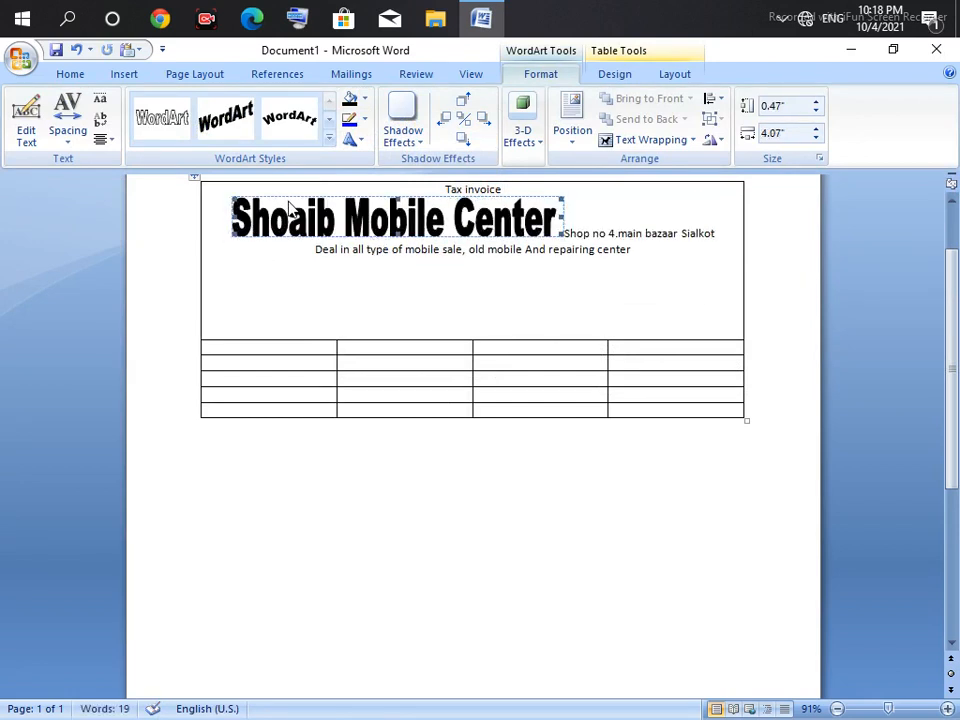
# Step: Set the WordArt In Front of Text and centre it between Tax invoice and the address
pyautogui.click(651, 139)
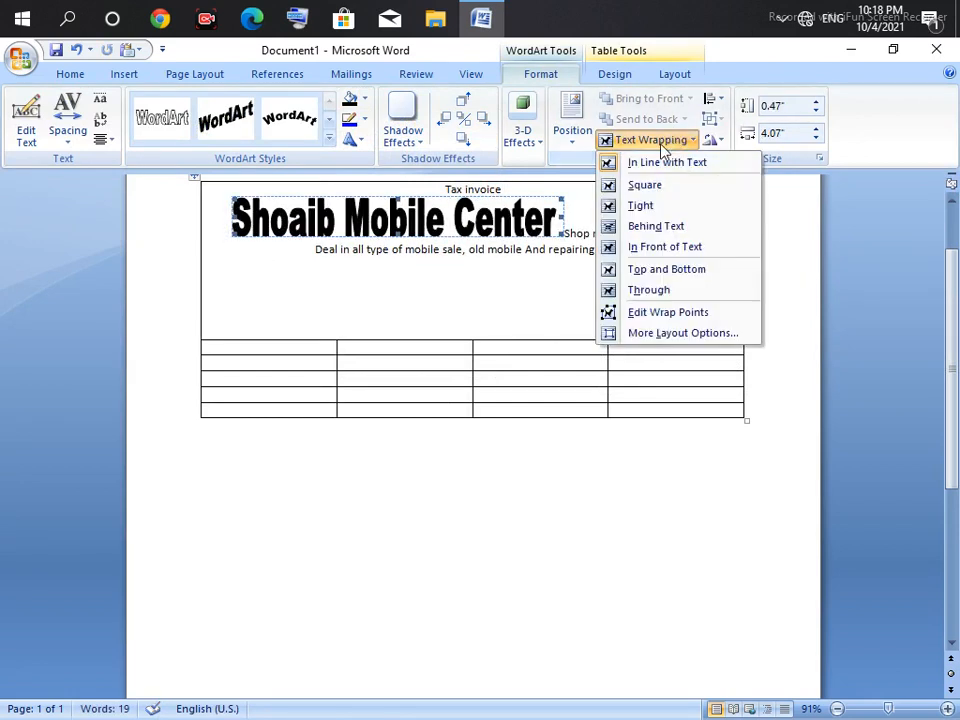
pyautogui.click(659, 247)
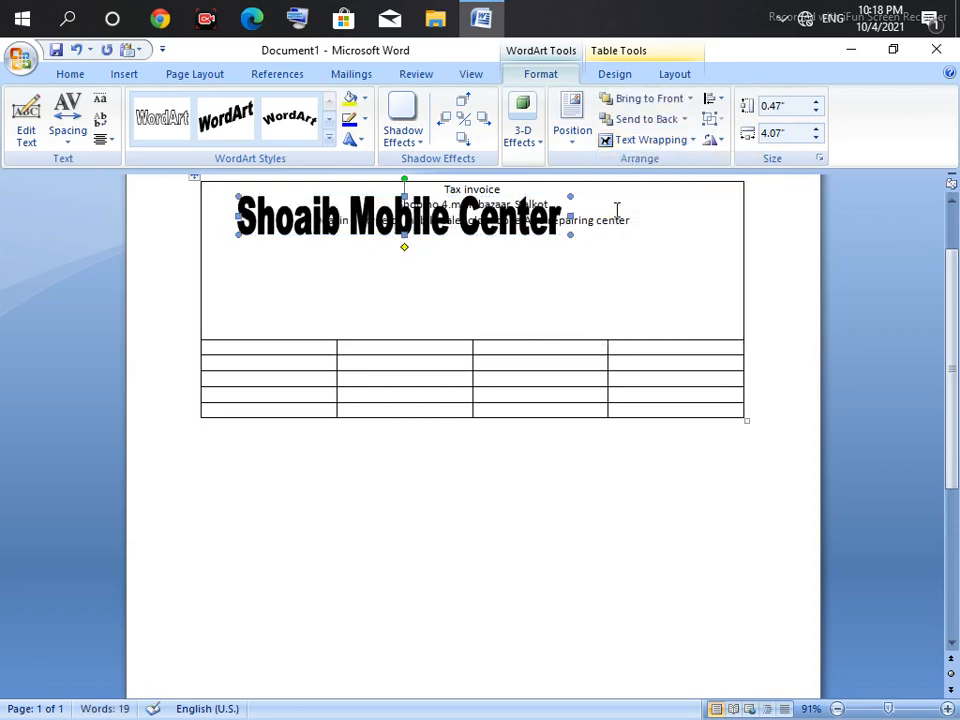
pyautogui.click(591, 206)
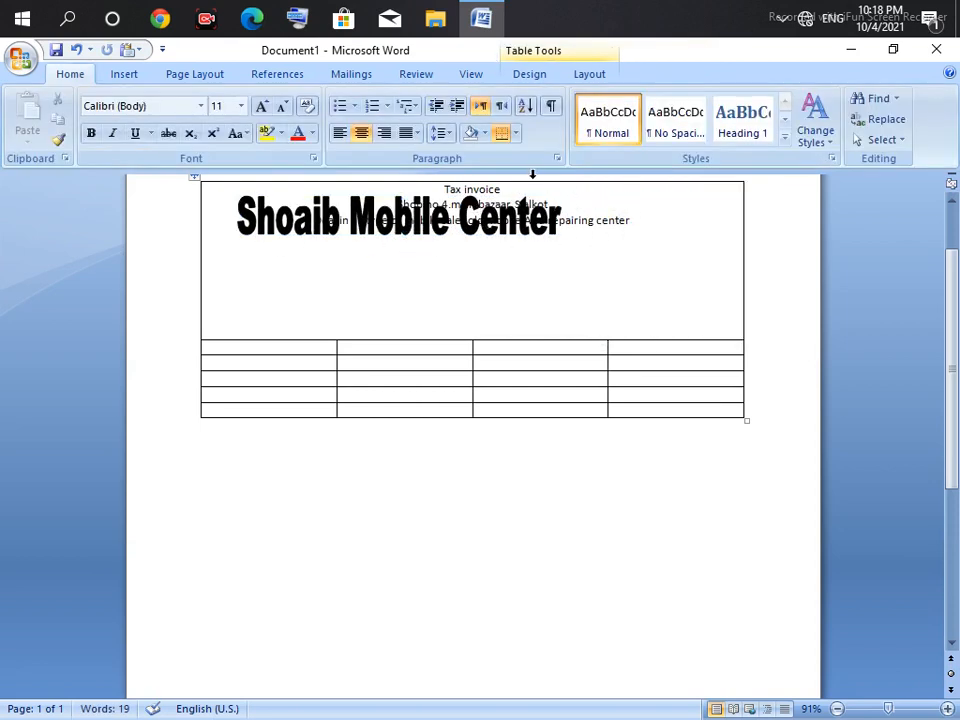
pyautogui.press('Return')
pyautogui.press('Return')
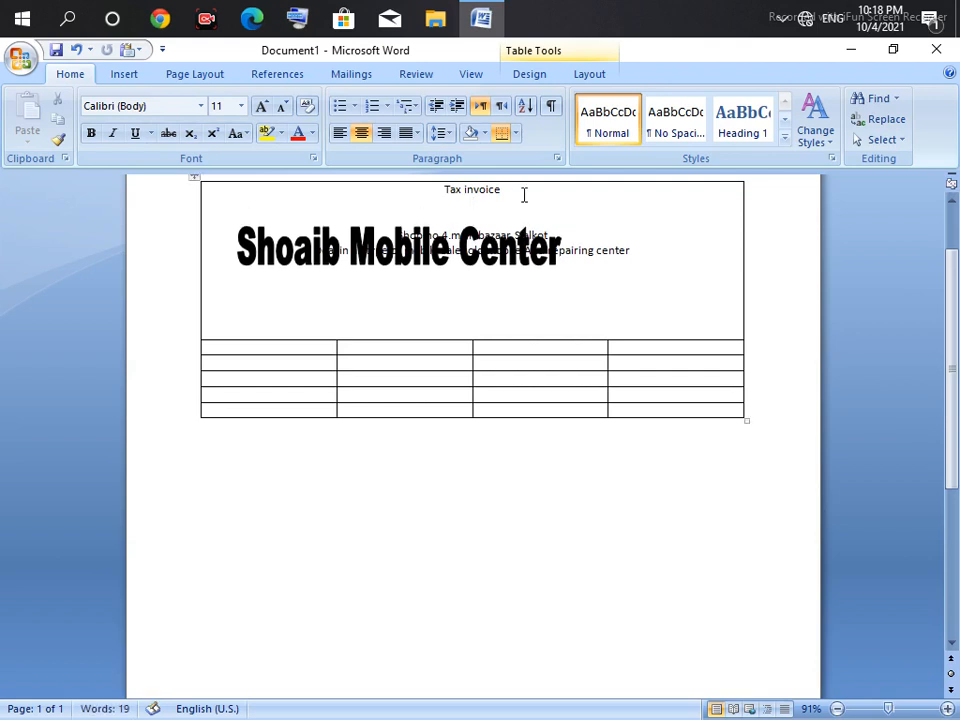
pyautogui.click(430, 240)
pyautogui.moveTo(430, 240); pyautogui.dragTo(431, 219)
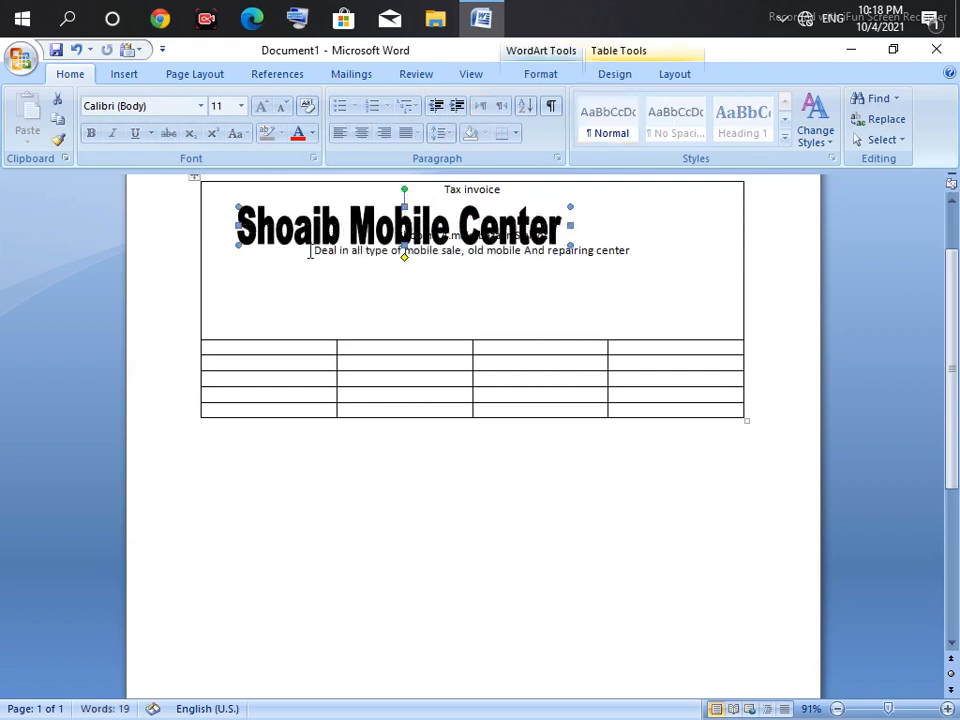
pyautogui.moveTo(232, 247); pyautogui.dragTo(343, 220)
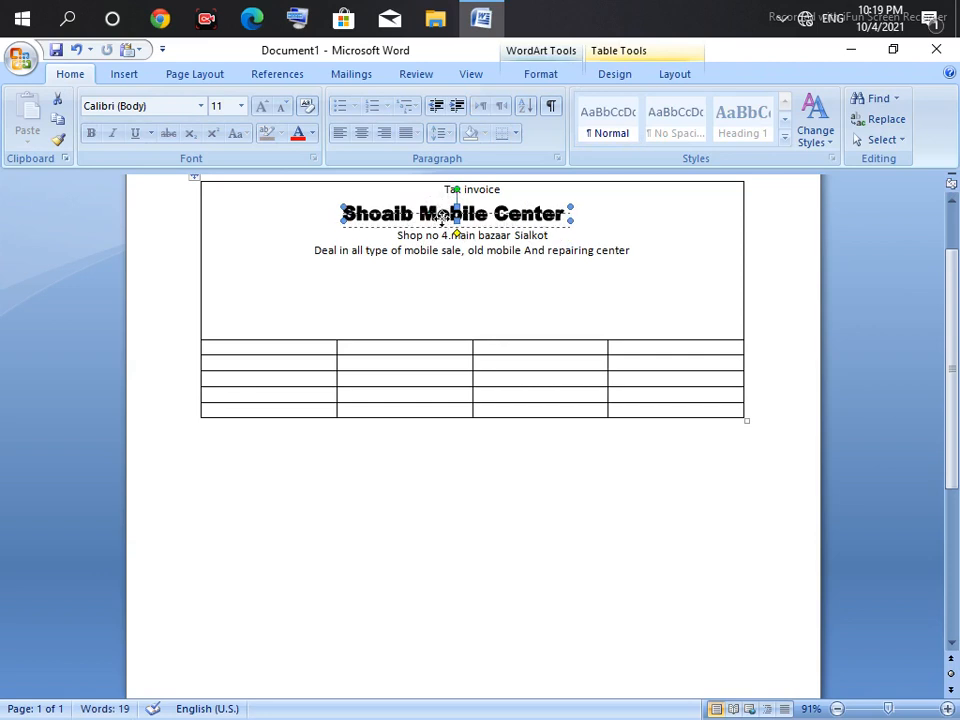
pyautogui.moveTo(443, 216)
pyautogui.mouseDown()
pyautogui.moveTo(459, 222)
pyautogui.moveTo(442, 191)
pyautogui.mouseUp()
pyautogui.click(503, 193)
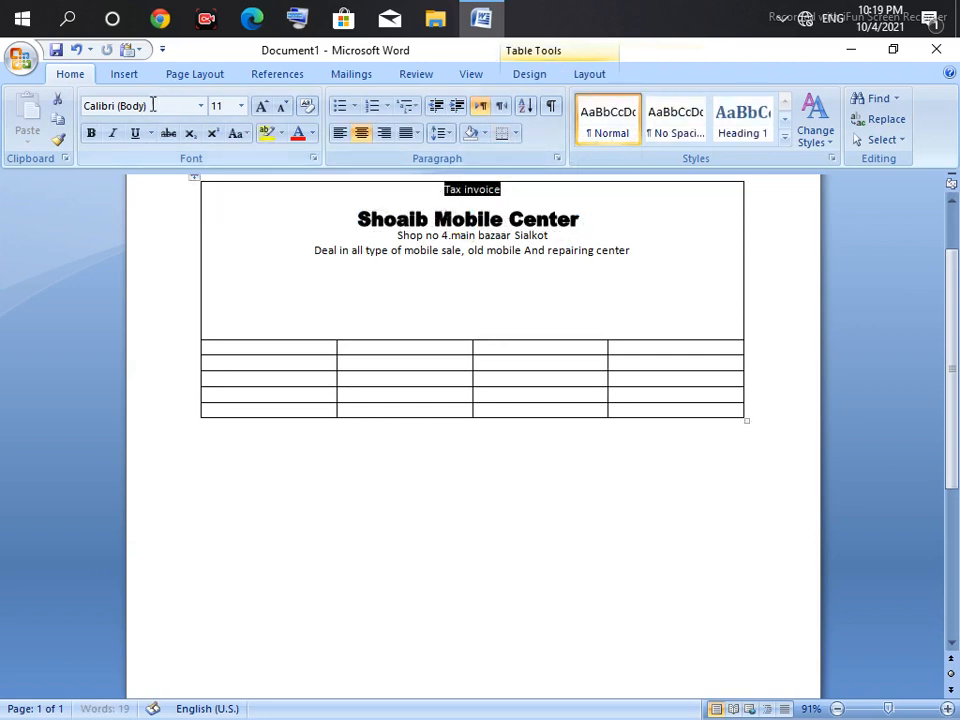
# Step: Bold 'Tax invoice' and add a blank line above the address line
pyautogui.click(91, 133)
pyautogui.click(463, 216)
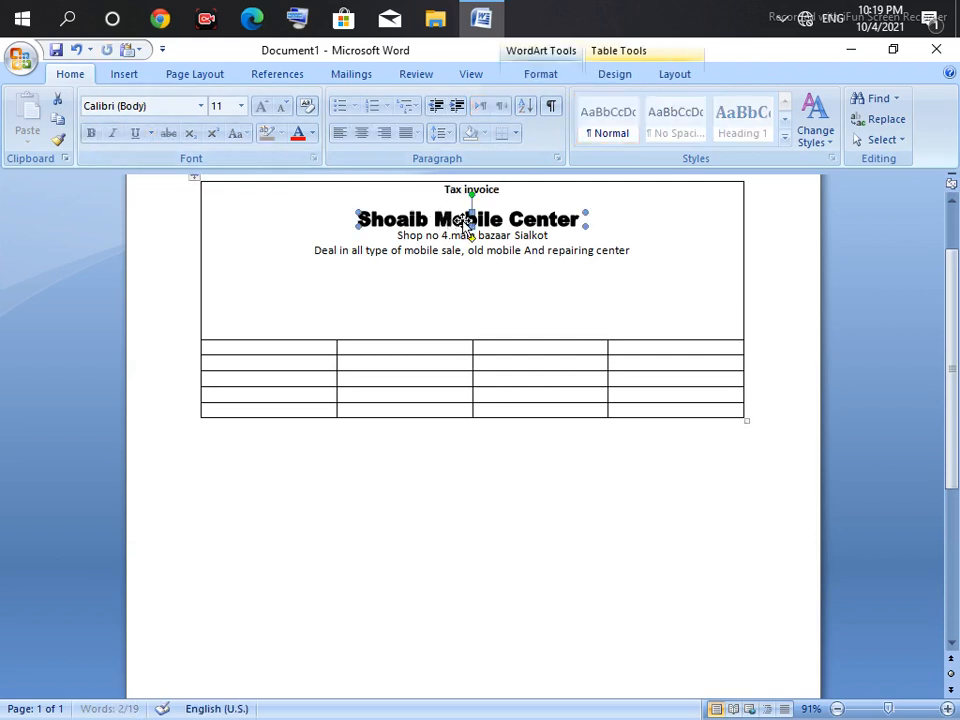
pyautogui.click(568, 223)
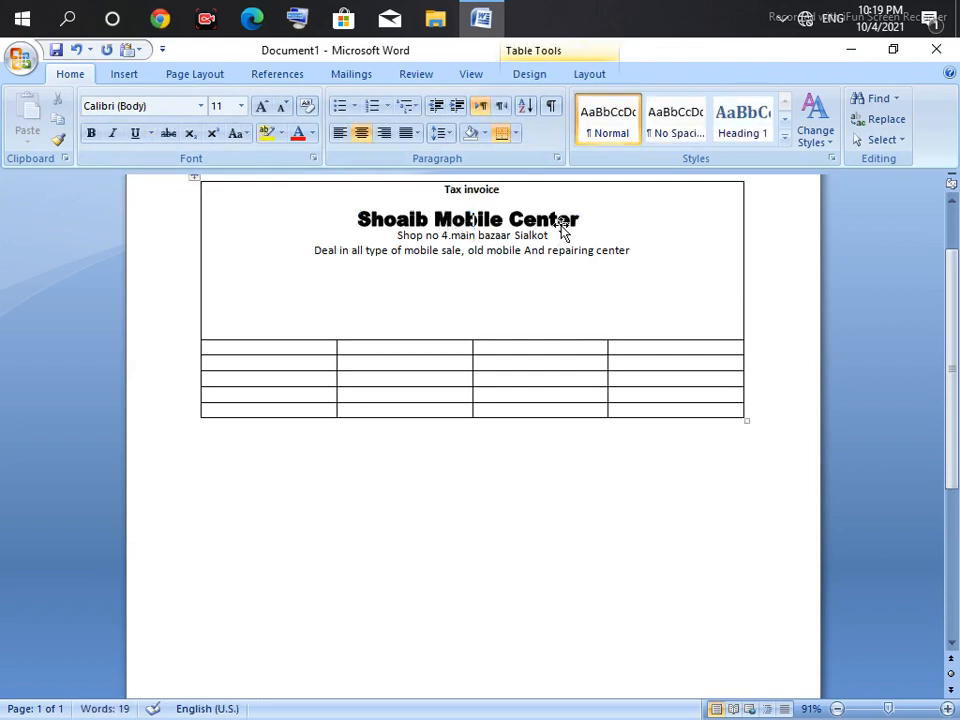
pyautogui.click(388, 236)
pyautogui.press('Return')
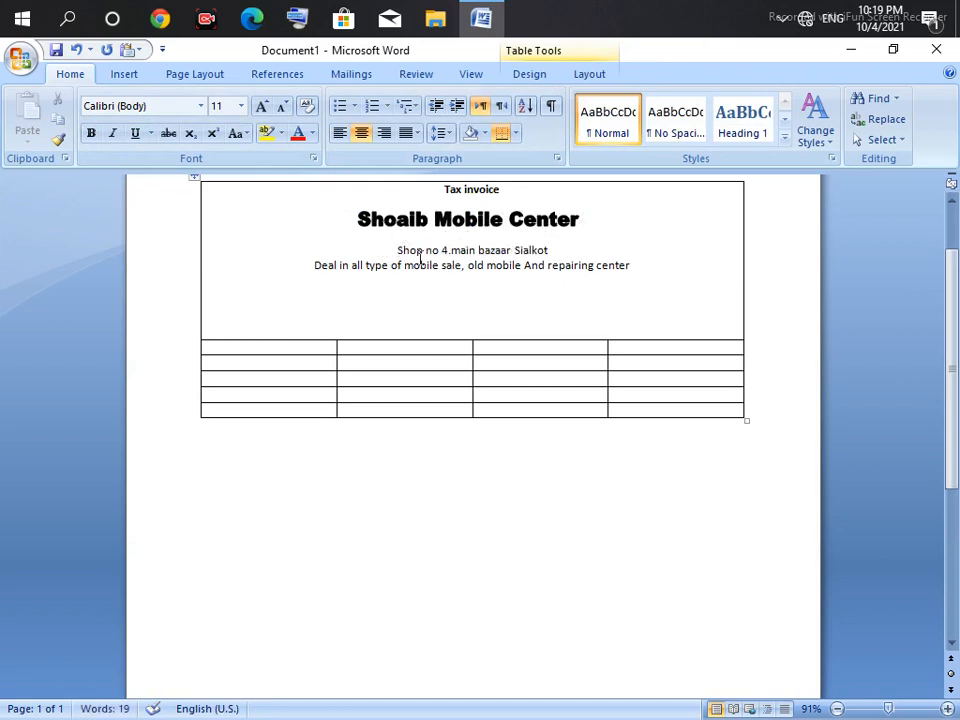
# Step: Make the address and slogan lines bold, italic and underlined
pyautogui.moveTo(395, 250); pyautogui.dragTo(617, 283)
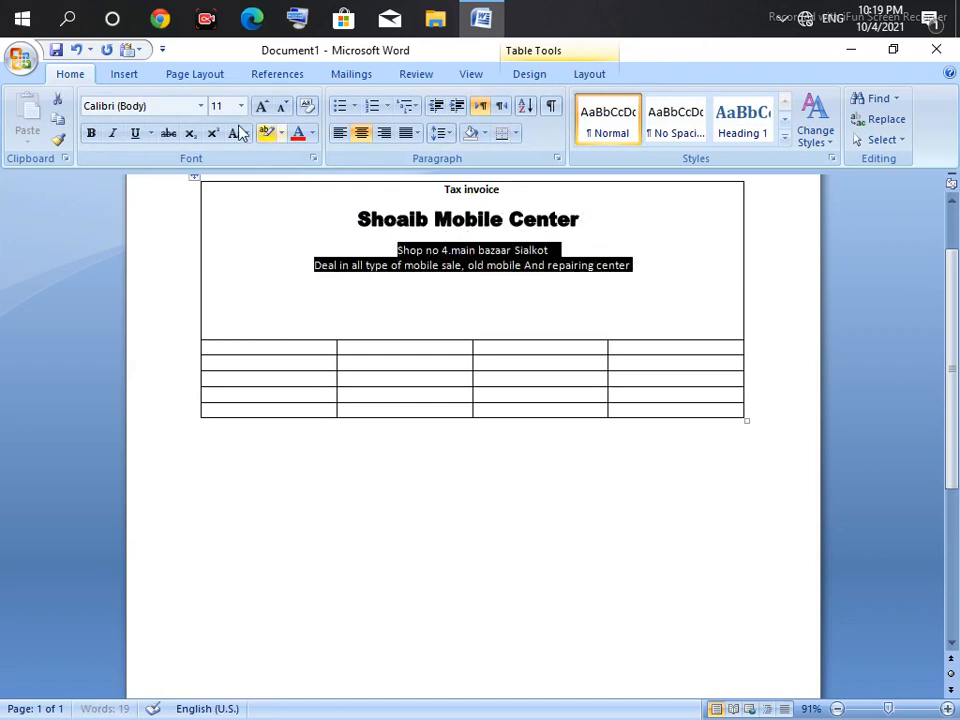
pyautogui.click(91, 136)
pyautogui.click(114, 137)
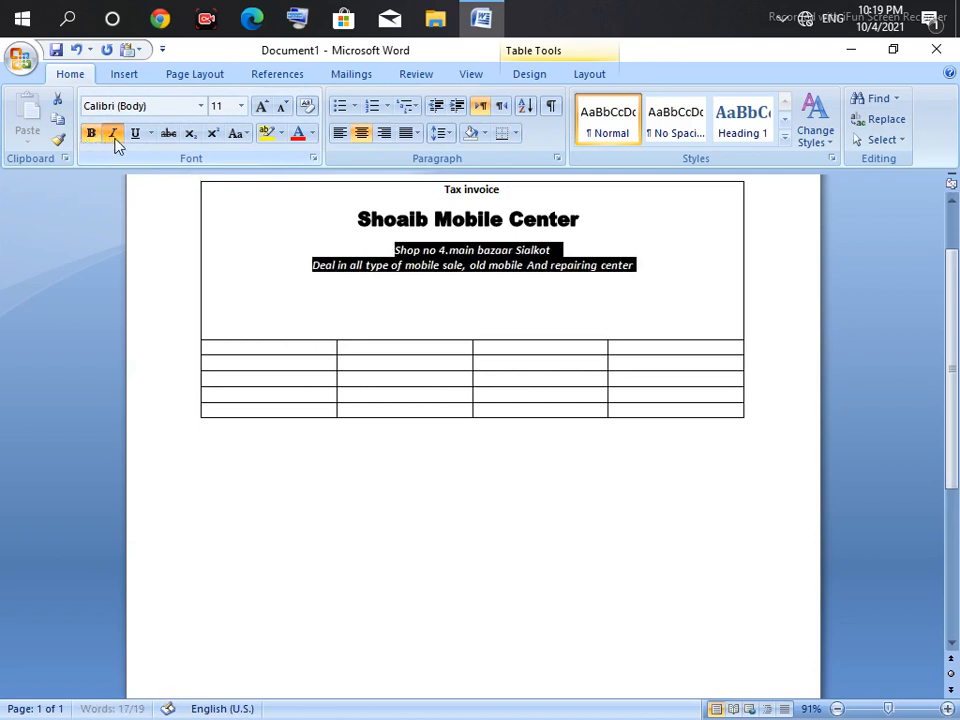
pyautogui.click(135, 134)
pyautogui.click(214, 274)
pyautogui.click(266, 302)
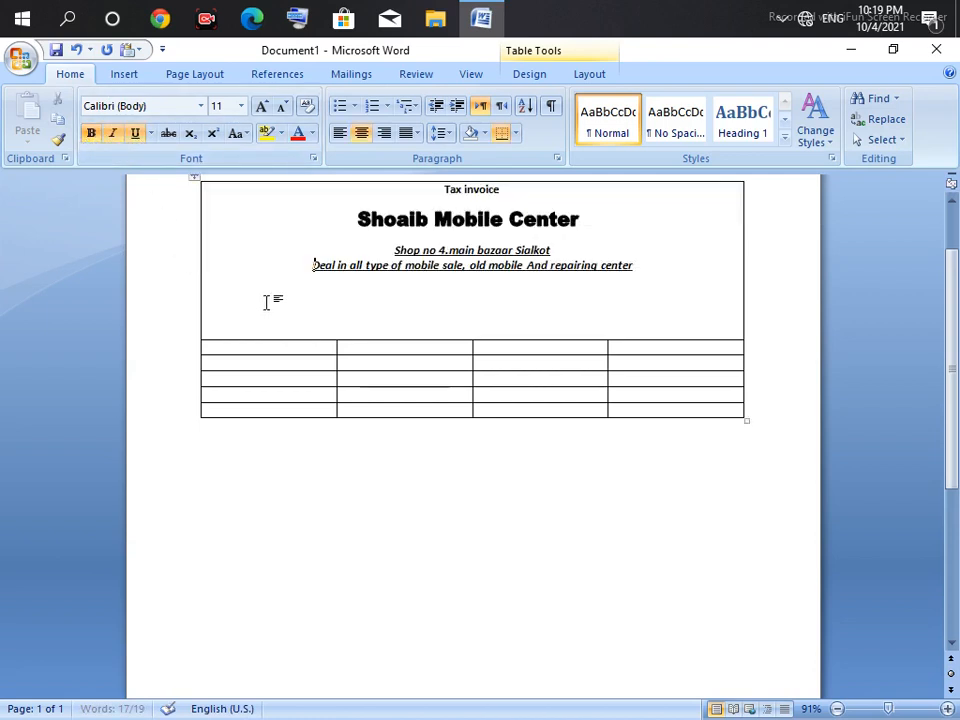
# Step: Add a blank line between the address and slogan, and make the header area taller
pyautogui.click(571, 248)
pyautogui.press('Return')
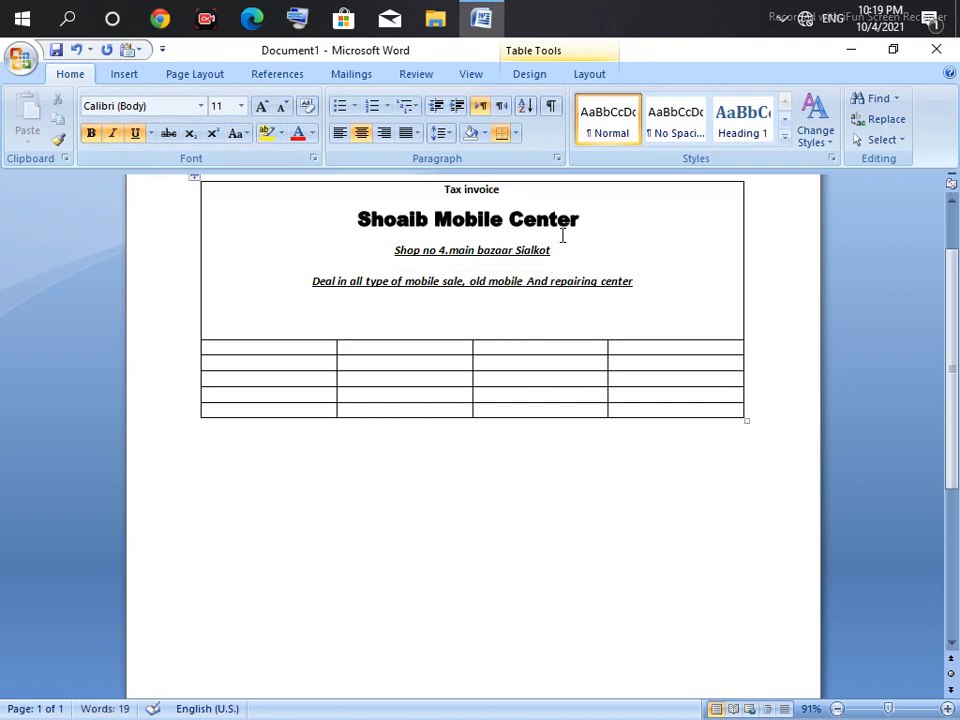
pyautogui.moveTo(478, 339); pyautogui.dragTo(481, 313)
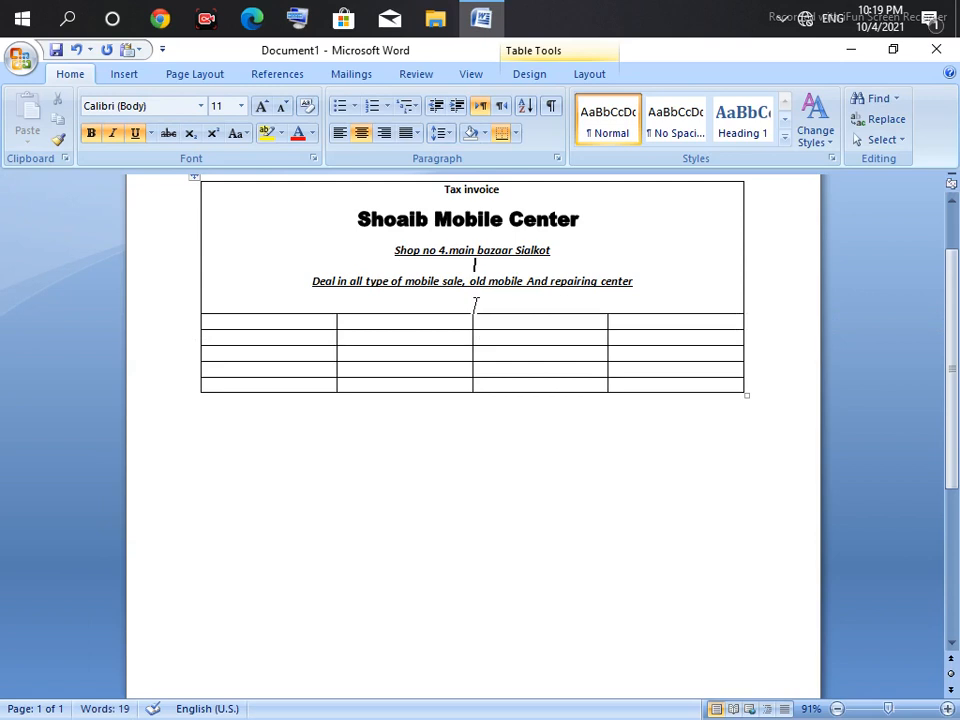
pyautogui.moveTo(463, 316); pyautogui.dragTo(465, 340)
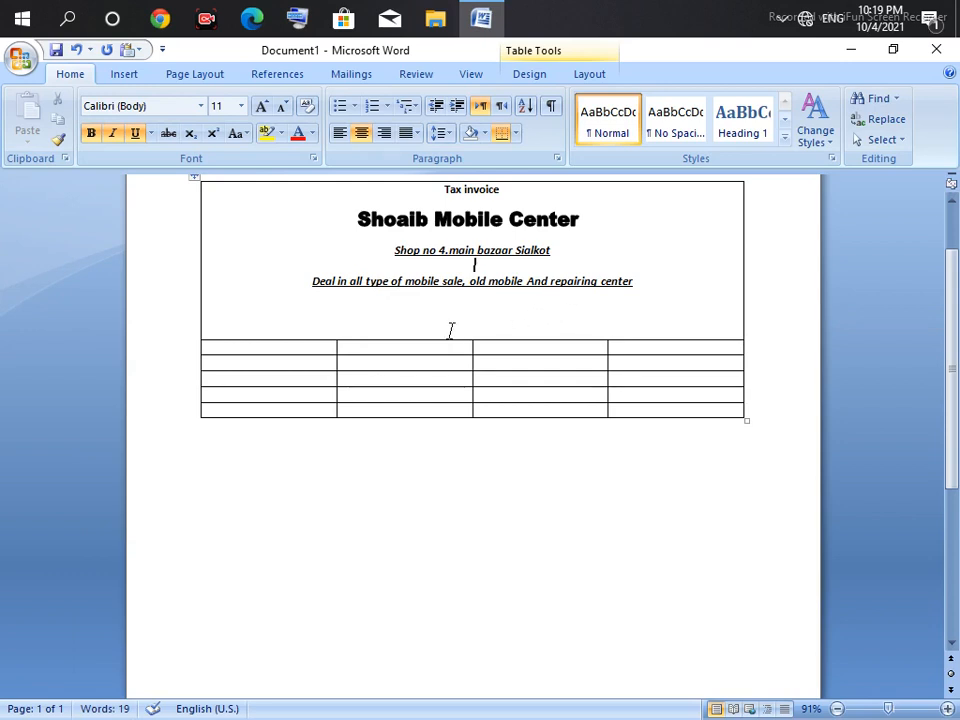
# Step: Drag row 2 much taller and merge its four cells with Merge Cells
pyautogui.moveTo(460, 341); pyautogui.dragTo(454, 440)
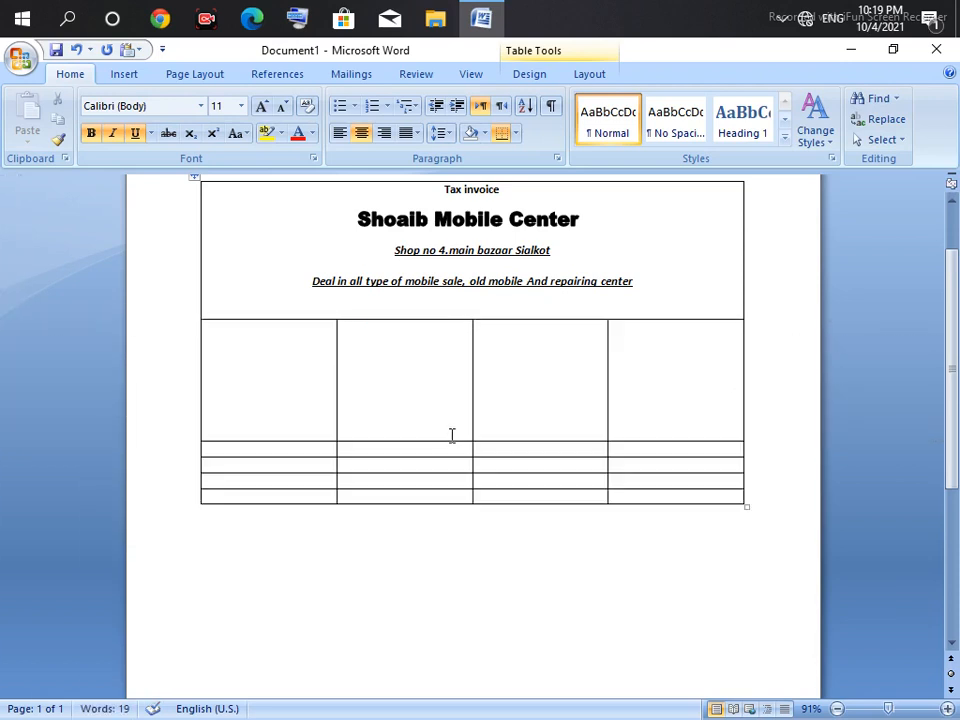
pyautogui.moveTo(300, 357); pyautogui.dragTo(696, 364)
pyautogui.rightClick(408, 363)
pyautogui.click(349, 349)
pyautogui.rightClick(349, 353)
pyautogui.press('Escape')
pyautogui.moveTo(596, 367); pyautogui.dragTo(275, 386)
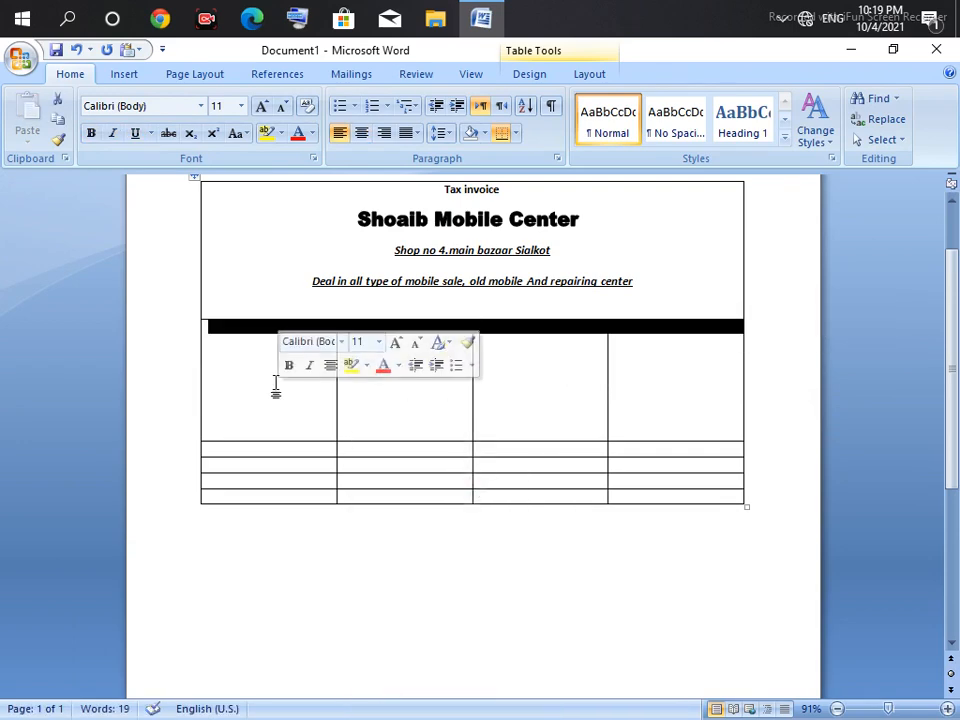
pyautogui.rightClick(311, 383)
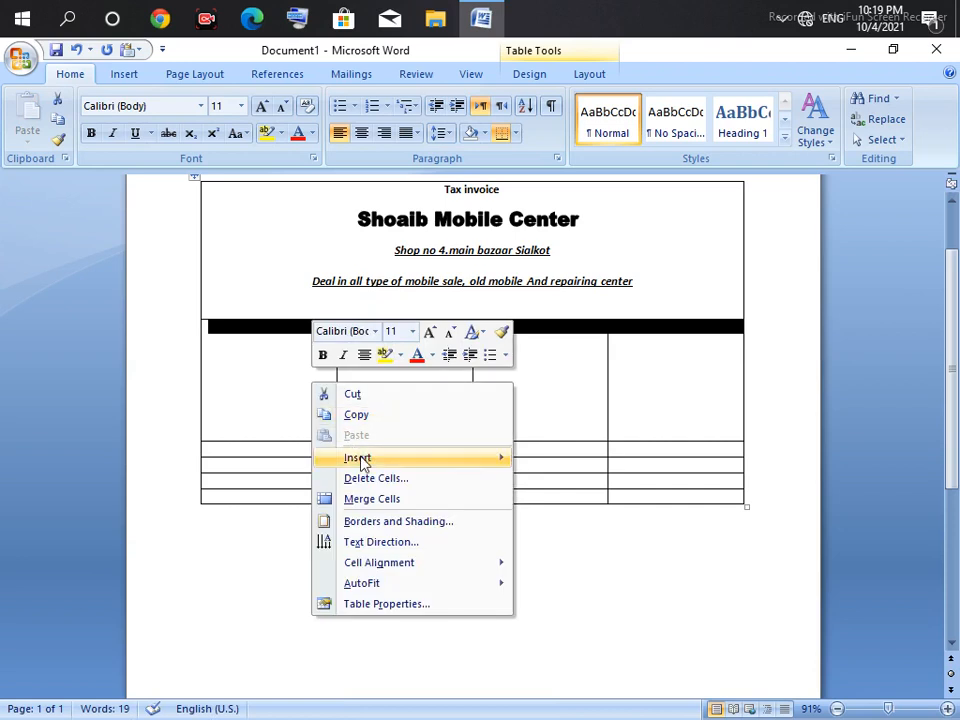
pyautogui.click(372, 498)
pyautogui.click(304, 350)
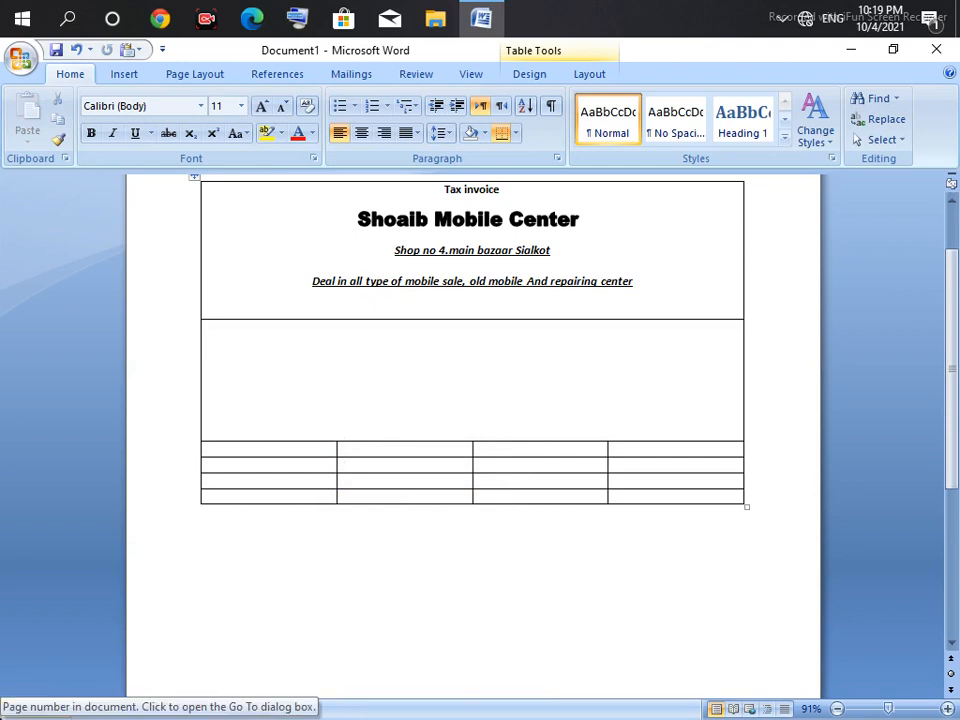
# Step: Type the 'No' blank and a 'Costumer name' underscore fill-in line below it
pyautogui.write('No')
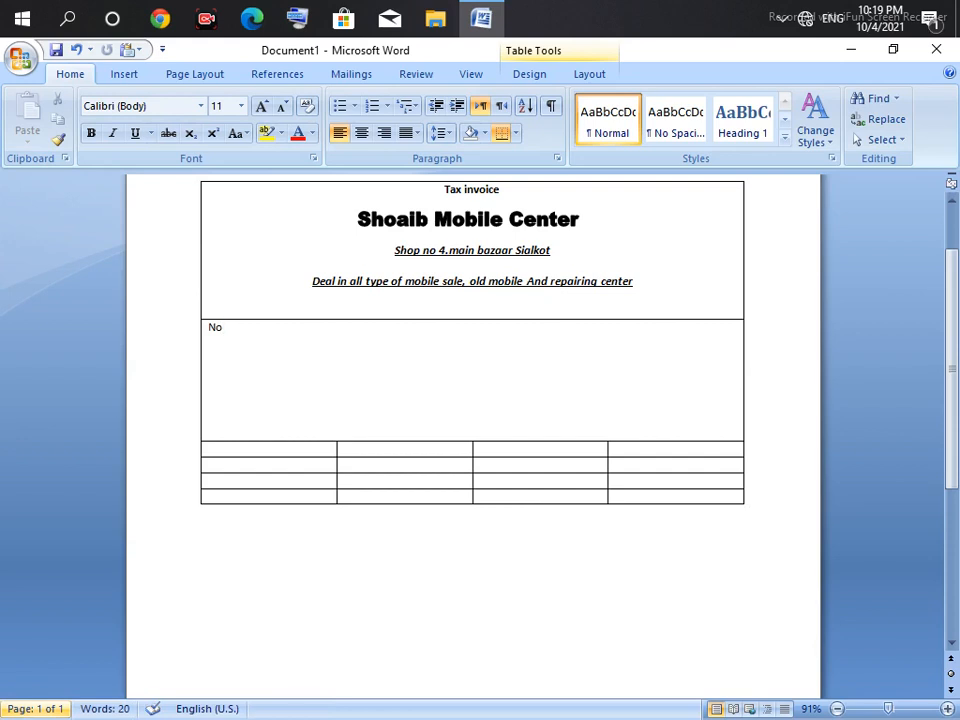
pyautogui.write('___________')
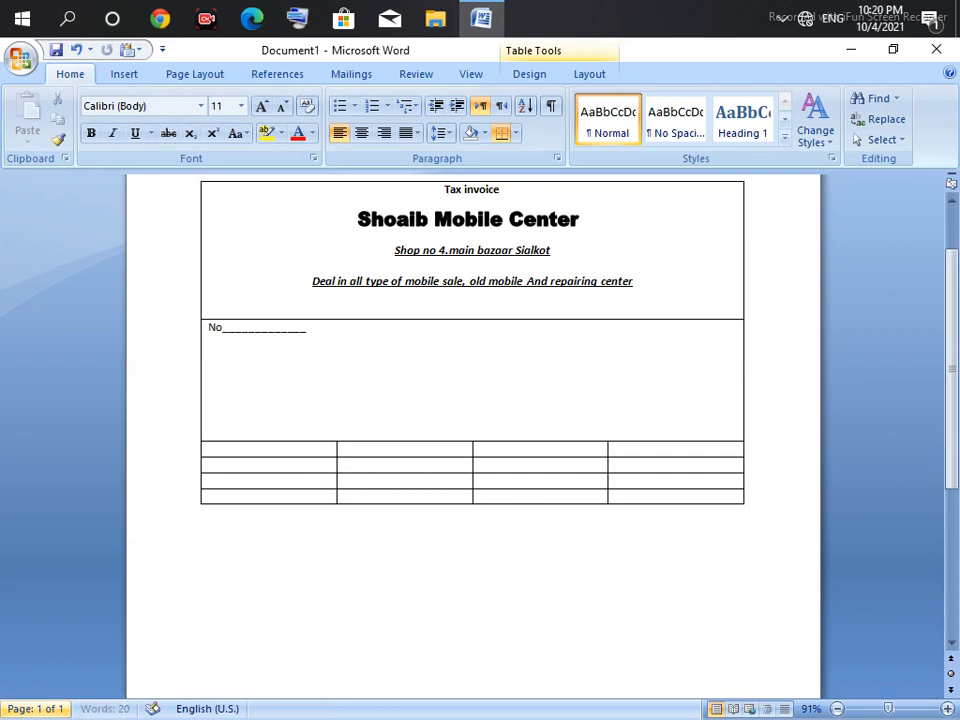
pyautogui.press('Return')
pyautogui.write(']')
pyautogui.press('BackSpace')
pyautogui.press('Return')
pyautogui.write('costomer')
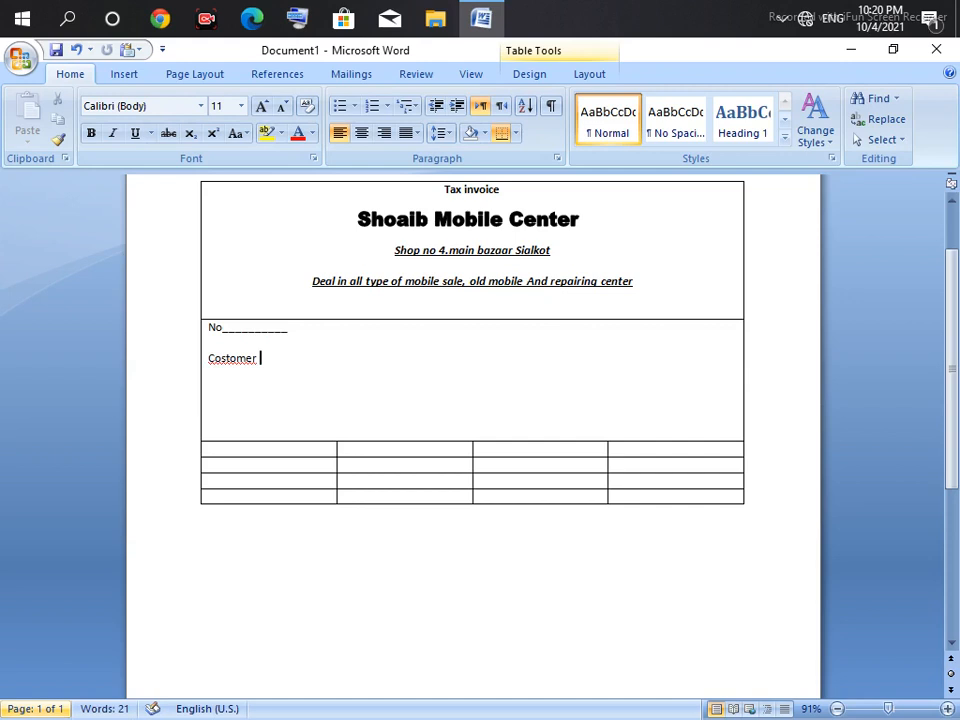
pyautogui.press('BackSpace')
pyautogui.write('umer name_____________________________________________________________')
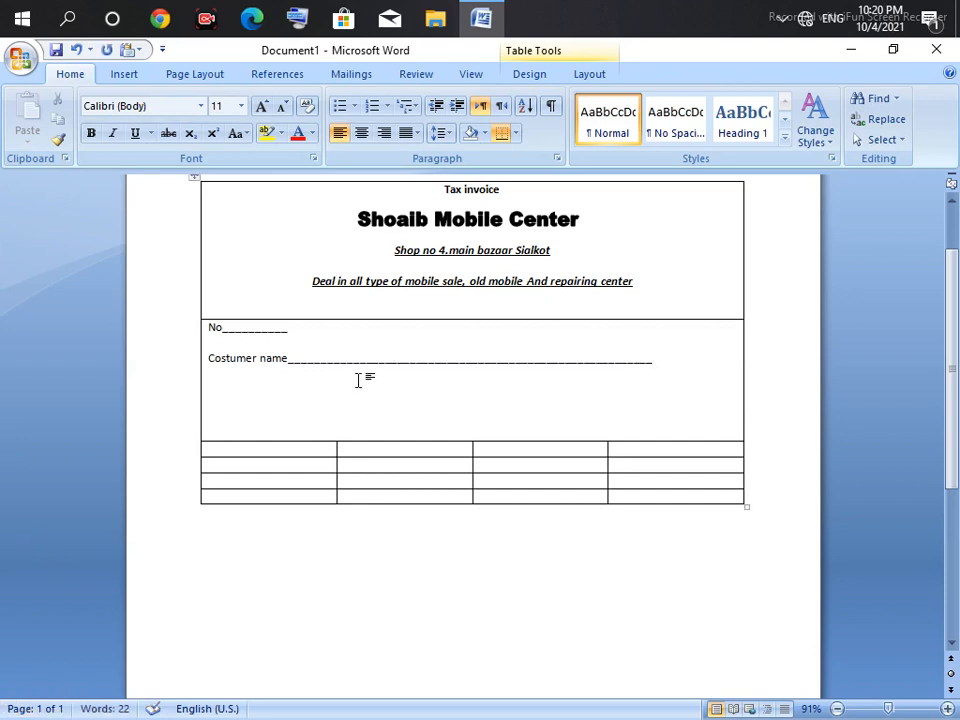
# Step: Add a 'date _________' blank at the right end of the No line and lengthen the name blank
pyautogui.click(375, 329)
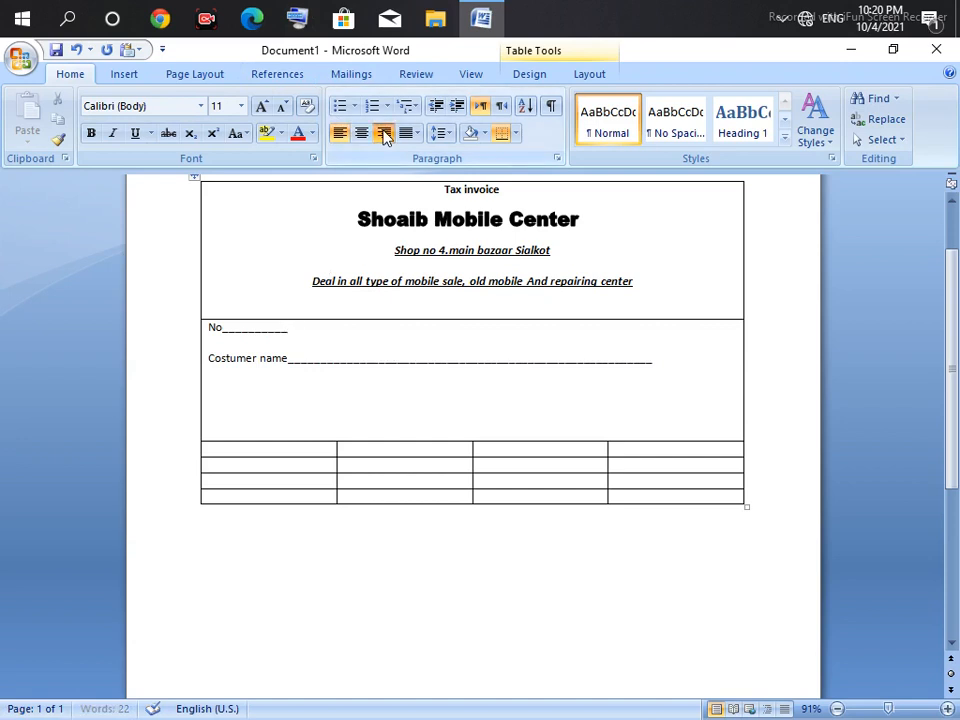
pyautogui.click(383, 133)
pyautogui.click(340, 133)
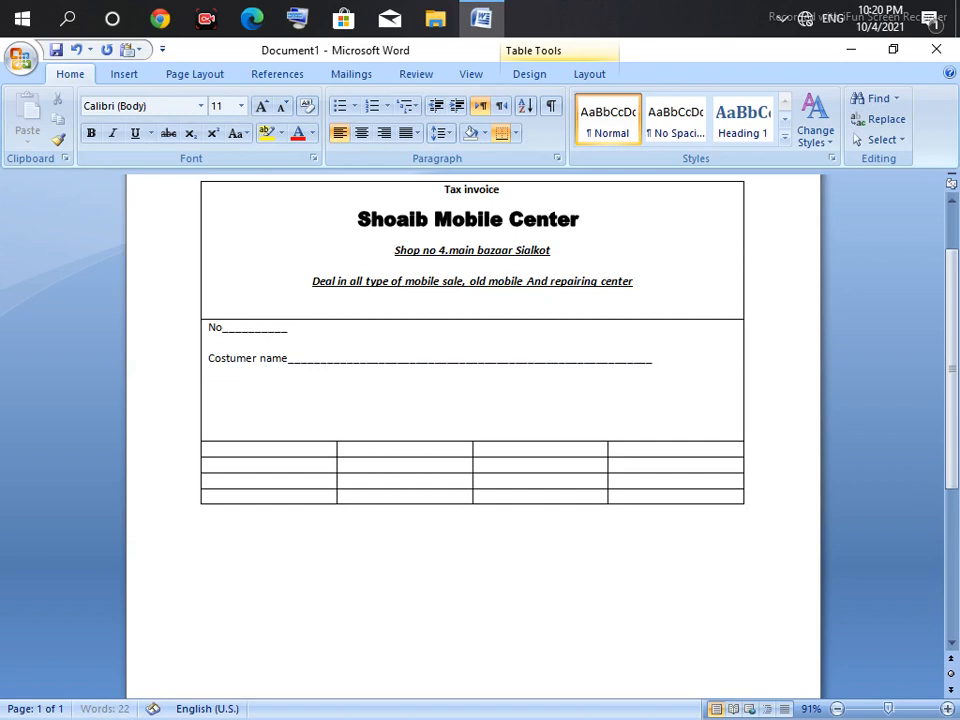
pyautogui.write('date _________')
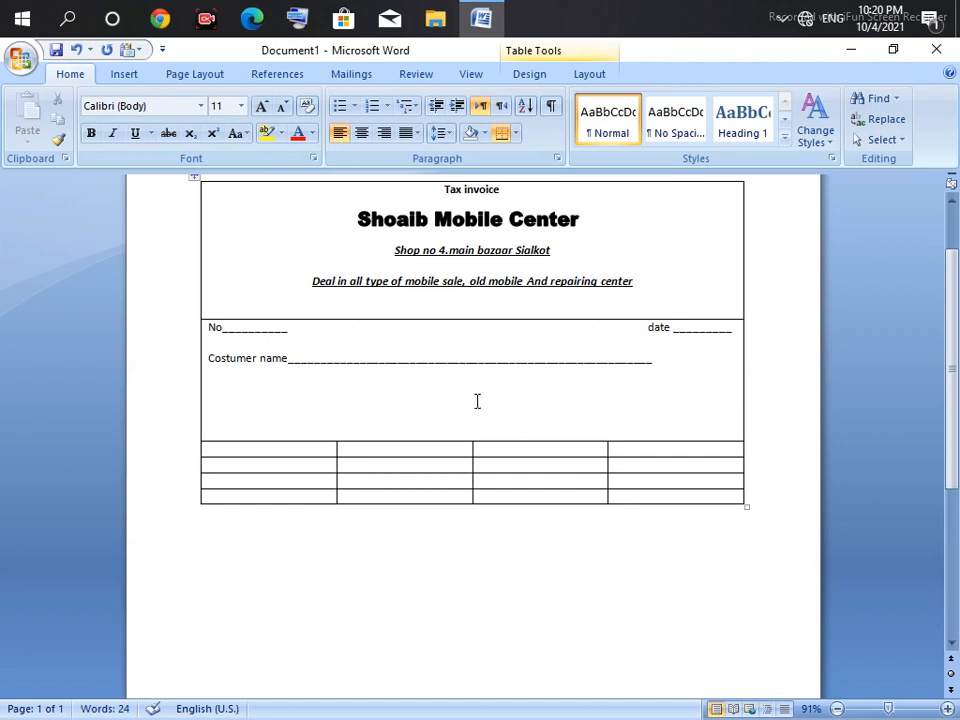
pyautogui.click(655, 359)
pyautogui.write('__')
# Step: Add an 'Address' underscore line, then a one-line blank with 'mob' partway along it
pyautogui.write('A')
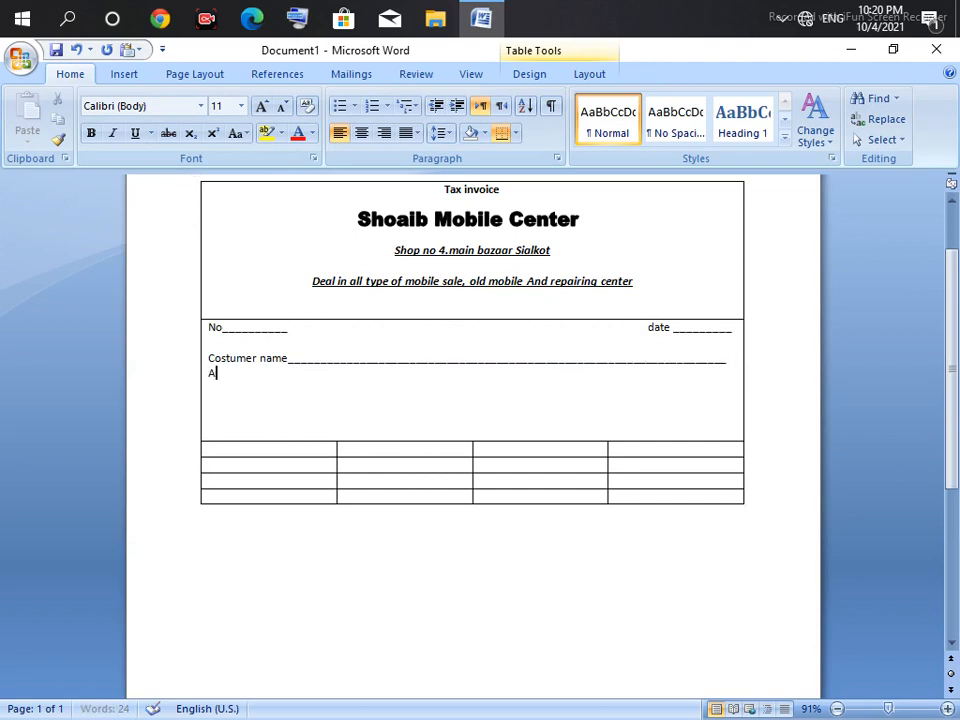
pyautogui.press('BackSpace')
pyautogui.press('Return')
pyautogui.write('Address')
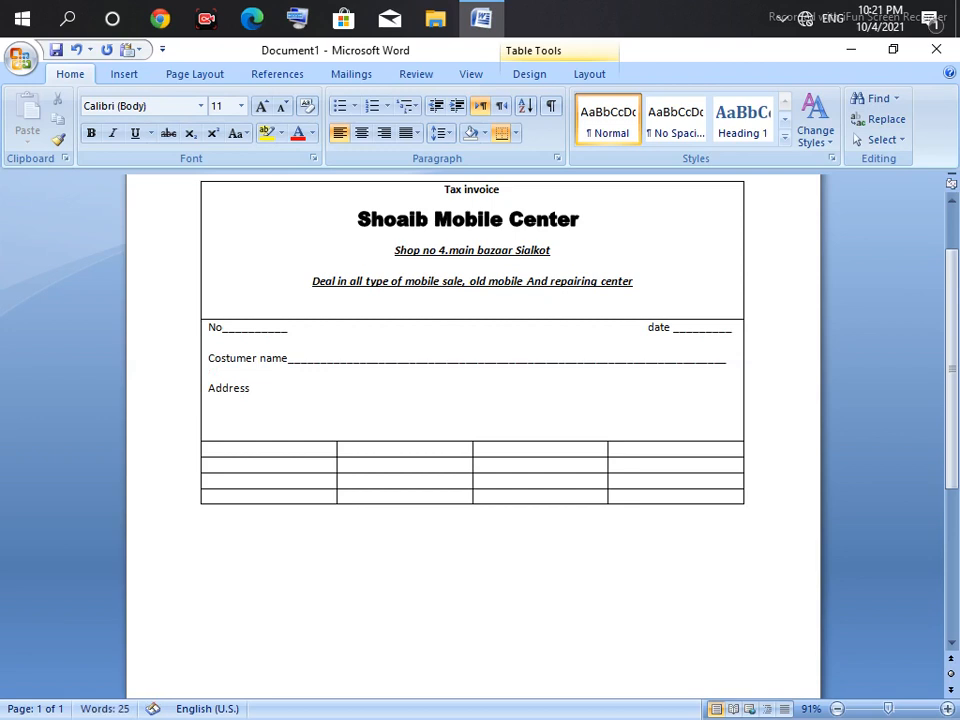
pyautogui.write('___________')
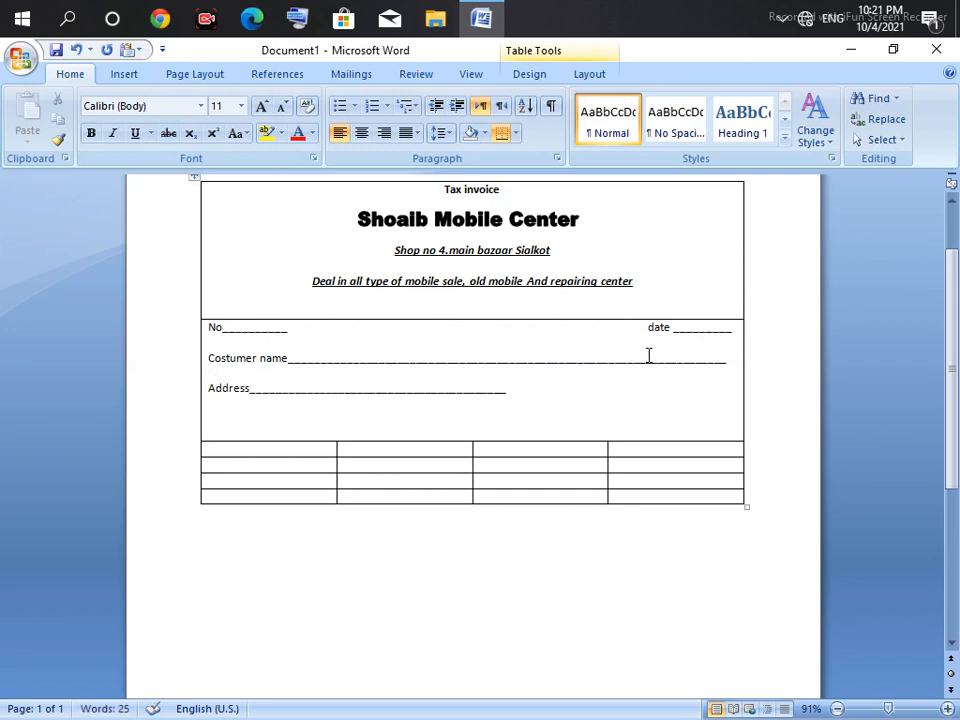
pyautogui.write('________________________________________________________________________________')
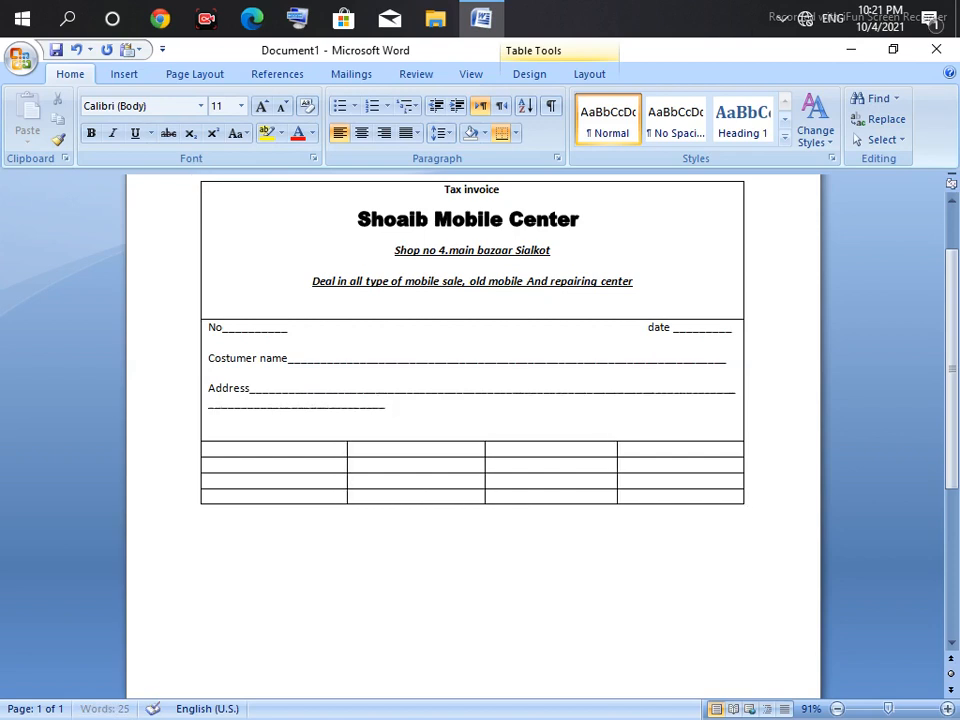
pyautogui.press('BackSpace')
pyautogui.press('BackSpace')
pyautogui.press('BackSpace')
pyautogui.press('BackSpace')
pyautogui.press('BackSpace')
pyautogui.press('BackSpace')
pyautogui.press('BackSpace')
pyautogui.press('BackSpace')
pyautogui.press('BackSpace')
pyautogui.press('BackSpace')
pyautogui.press('BackSpace')
pyautogui.press('BackSpace')
pyautogui.press('BackSpace')
pyautogui.press('BackSpace')
pyautogui.press('BackSpace')
pyautogui.press('BackSpace')
pyautogui.press('BackSpace')
pyautogui.press('BackSpace')
pyautogui.press('BackSpace')
pyautogui.press('BackSpace')
pyautogui.press('BackSpace')
pyautogui.press('BackSpace')
pyautogui.press('BackSpace')
pyautogui.press('BackSpace')
pyautogui.press('BackSpace')
pyautogui.press('BackSpace')
pyautogui.press('BackSpace')
pyautogui.press('BackSpace')
pyautogui.press('BackSpace')
pyautogui.press('BackSpace')
pyautogui.press('BackSpace')
pyautogui.press('BackSpace')
pyautogui.press('BackSpace')
pyautogui.press('BackSpace')
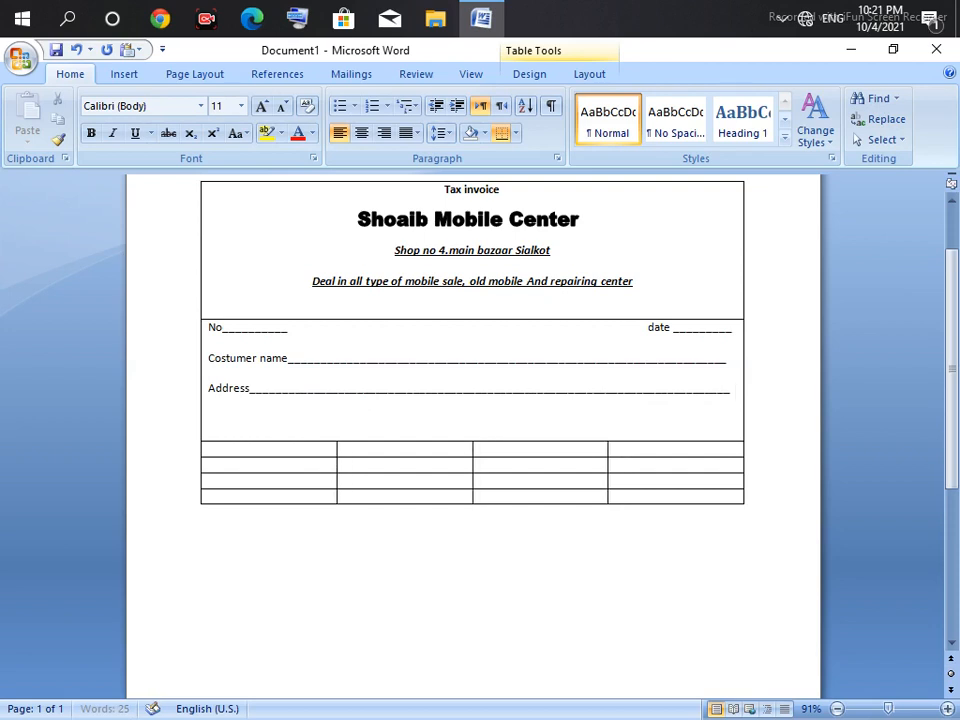
pyautogui.write('____')
pyautogui.press('BackSpace')
pyautogui.write('______________mob')
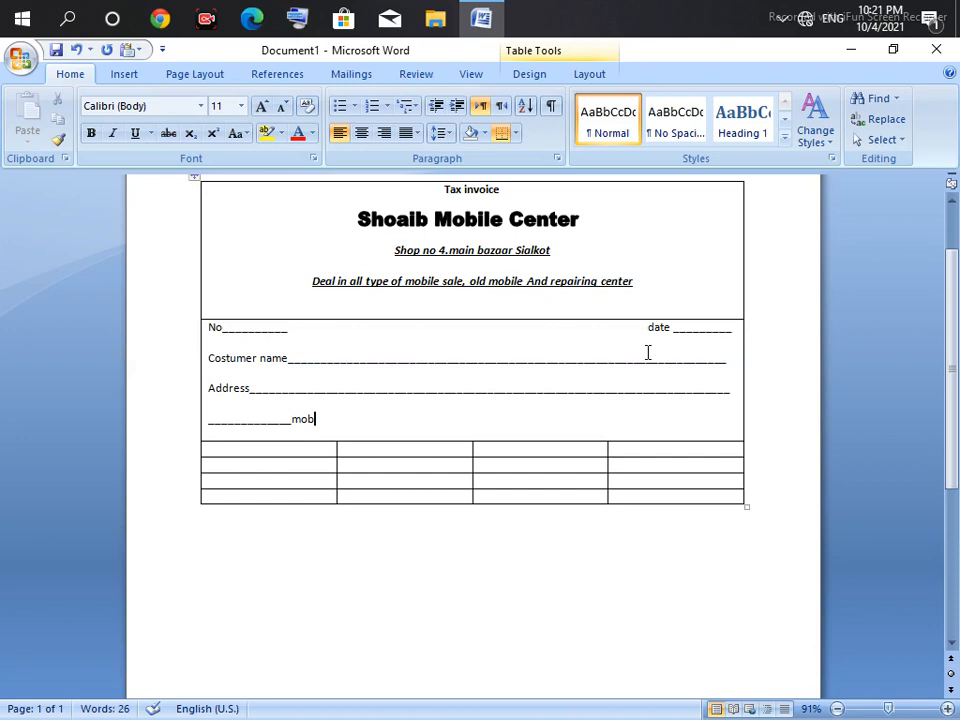
pyautogui.write('_____________')
pyautogui.write('_______________________________________')
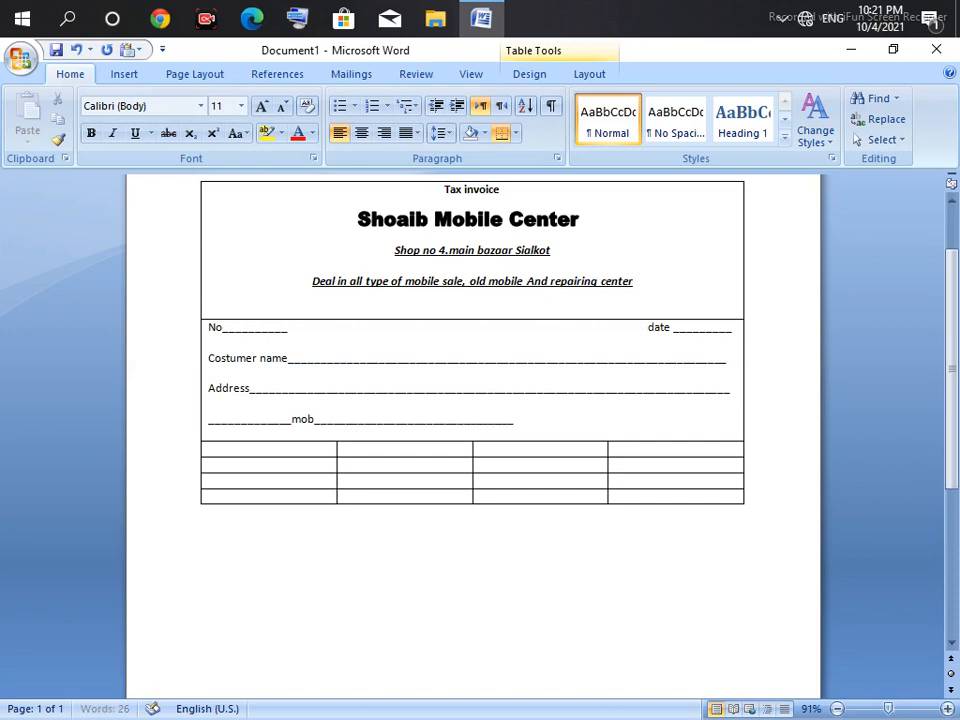
pyautogui.write('_________________________________________________________')
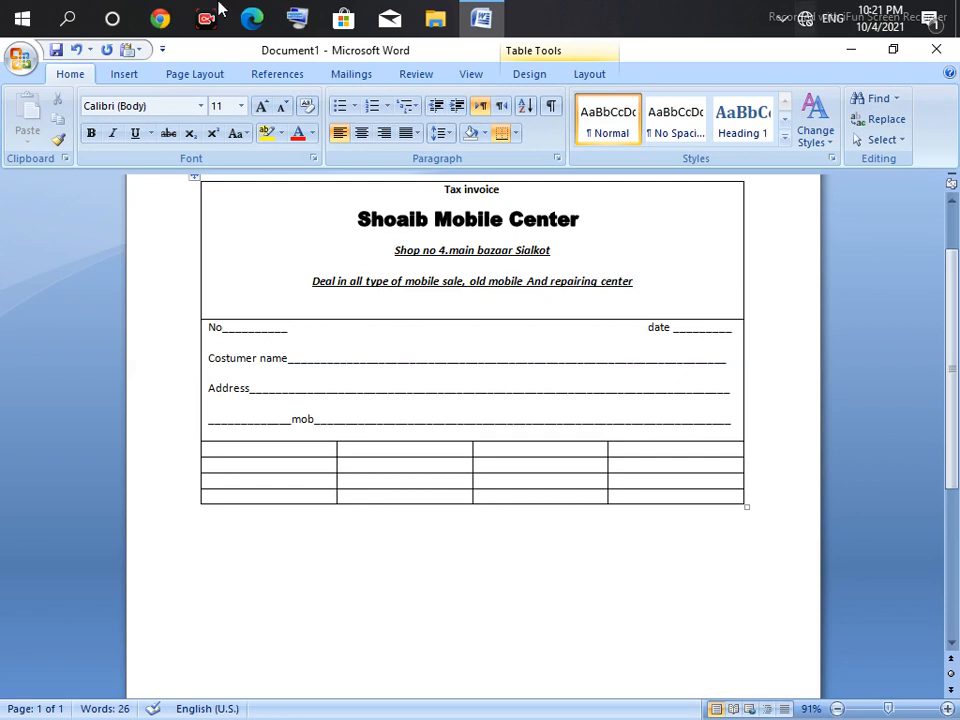
# Step: Type Quantity, Descriptions of goods, Rates and Amount across the table's first row
pyautogui.click(287, 450)
pyautogui.write('Q')
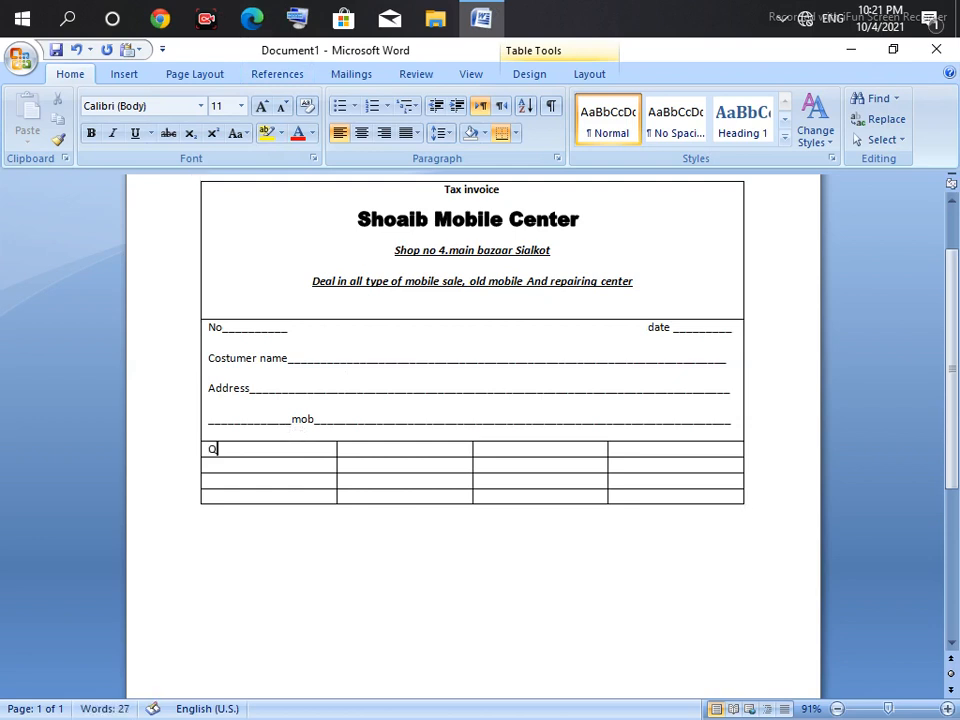
pyautogui.write('uantity')
pyautogui.press('Tab')
pyautogui.write('Descri')
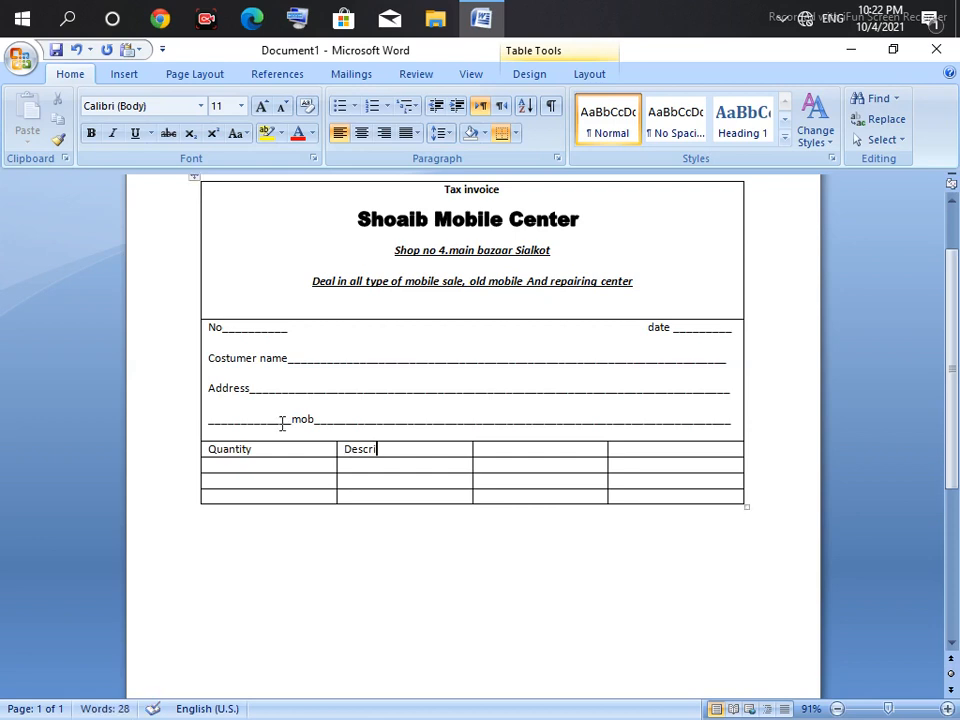
pyautogui.write('ptions of good')
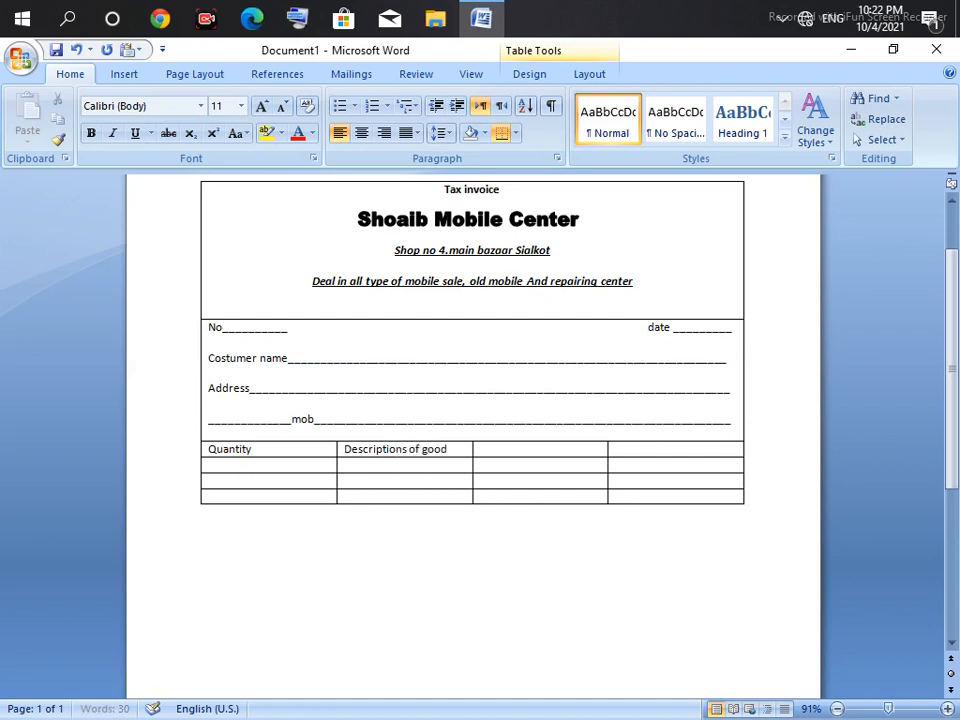
pyautogui.write('s')
pyautogui.press('Tab')
pyautogui.write('Rates')
pyautogui.press('Tab')
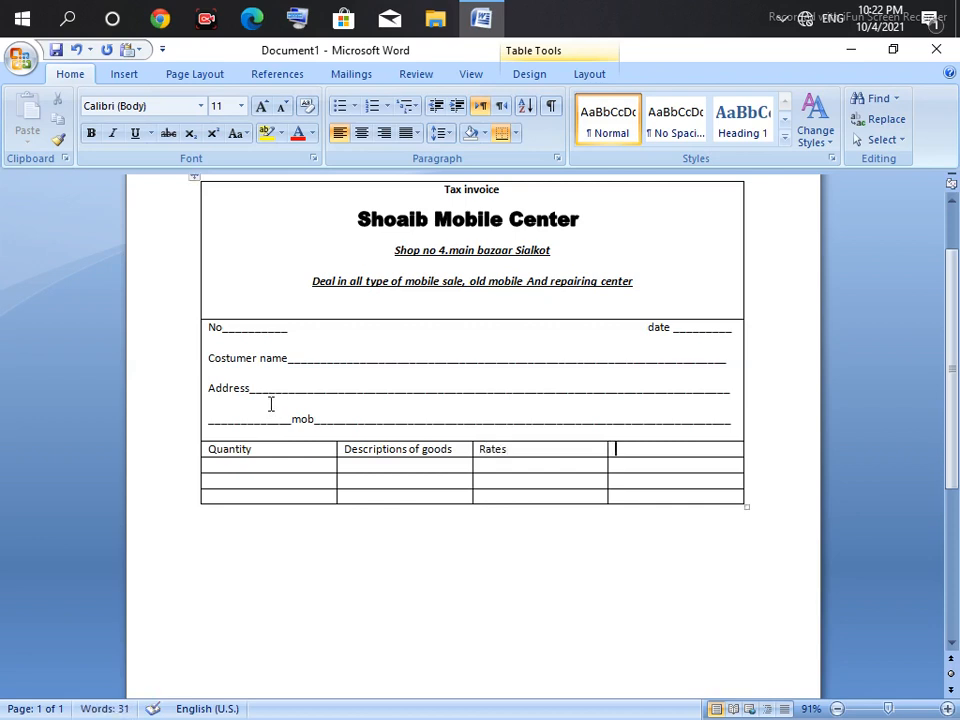
pyautogui.write('Amount')
# Step: Centre the heading row and start dragging the table's bottom border down
pyautogui.moveTo(677, 449); pyautogui.dragTo(357, 420)
pyautogui.click(274, 454)
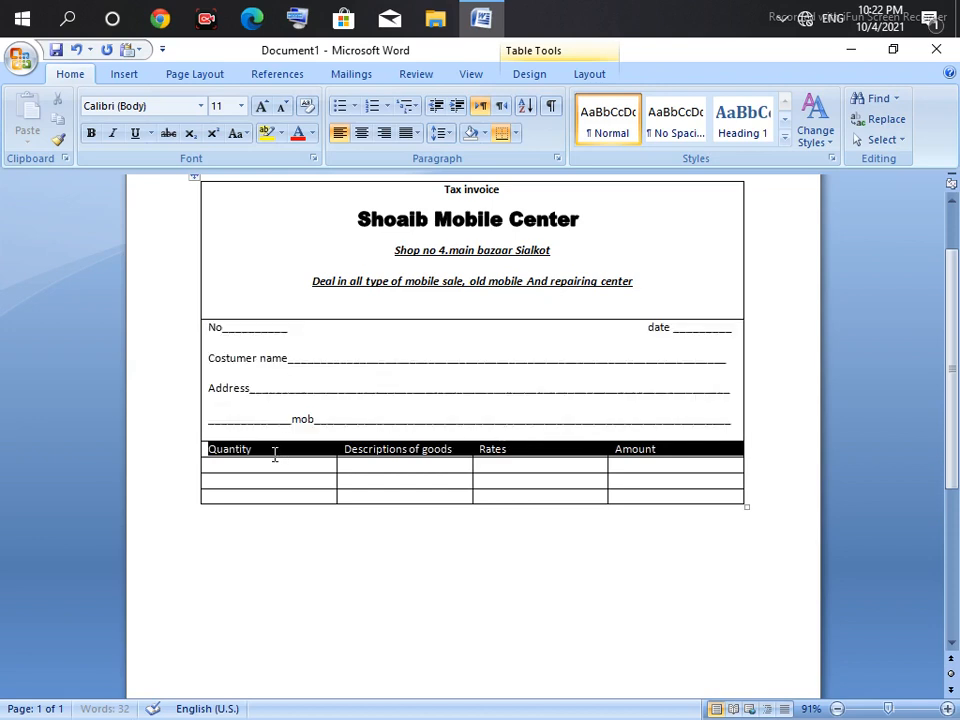
pyautogui.click(362, 133)
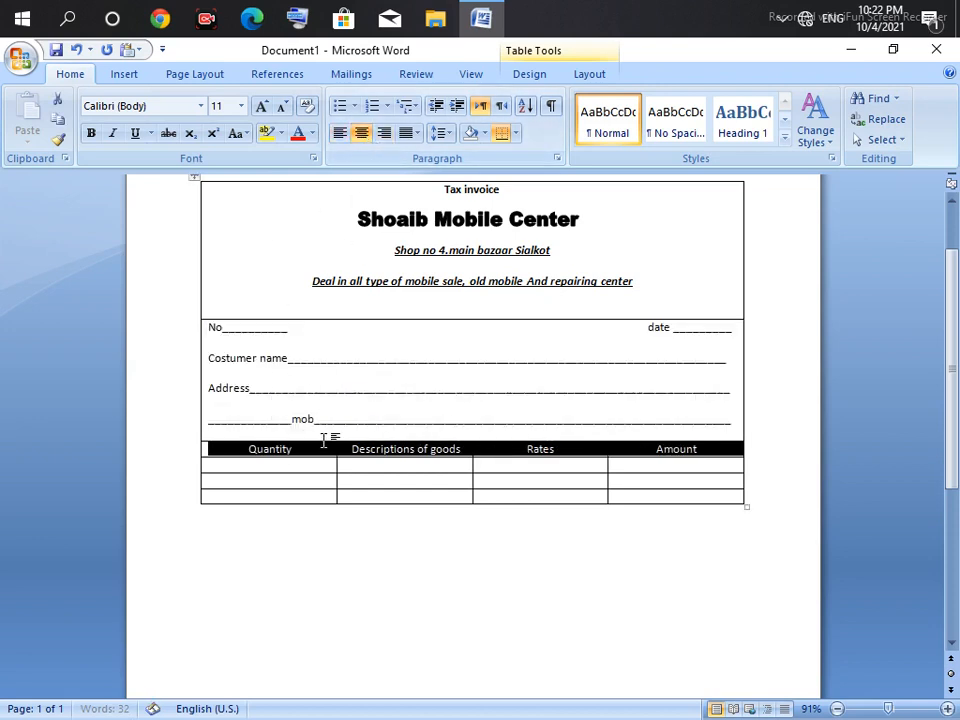
pyautogui.click(320, 450)
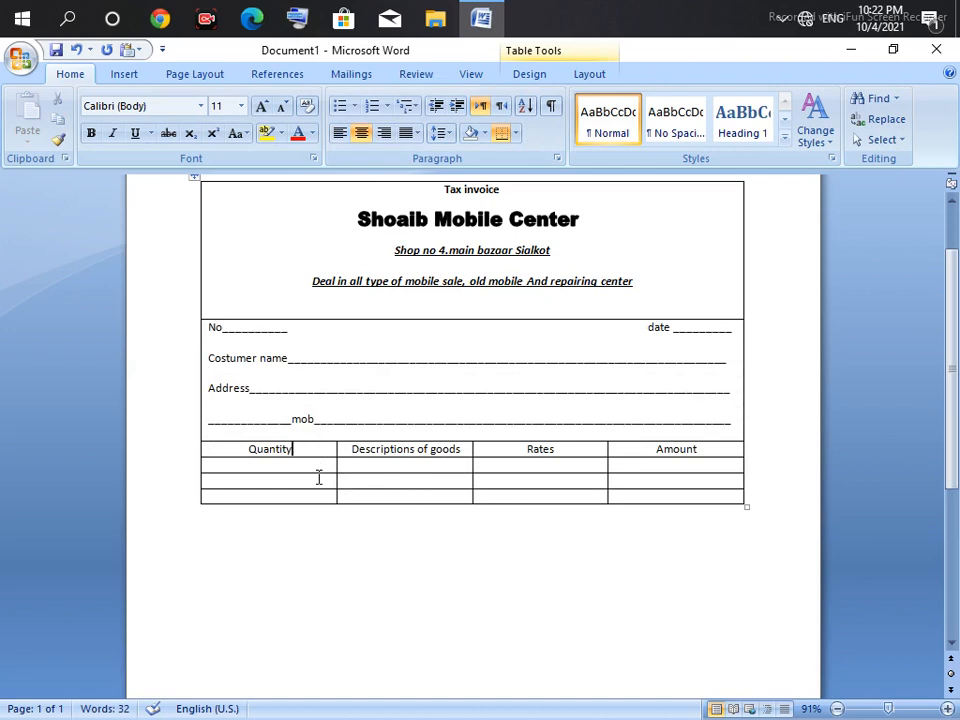
pyautogui.moveTo(316, 504); pyautogui.dragTo(328, 666)
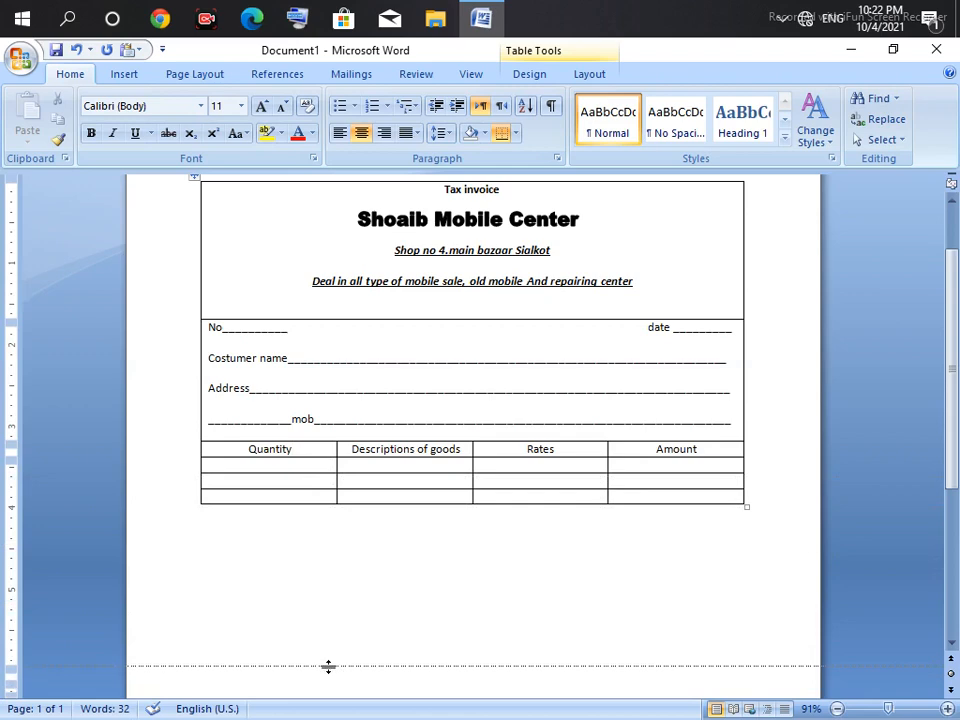
# Step: Drag the row borders down to enlarge the item area, then select the bottom first-column cells
pyautogui.moveTo(953, 500); pyautogui.dragTo(953, 615)
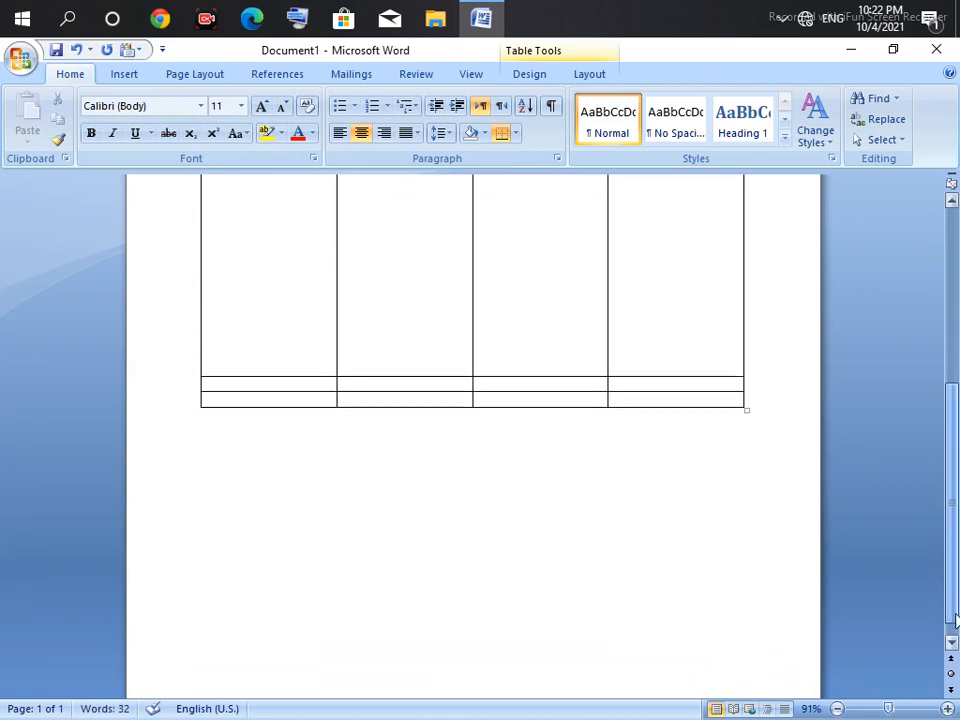
pyautogui.moveTo(362, 378); pyautogui.dragTo(364, 393)
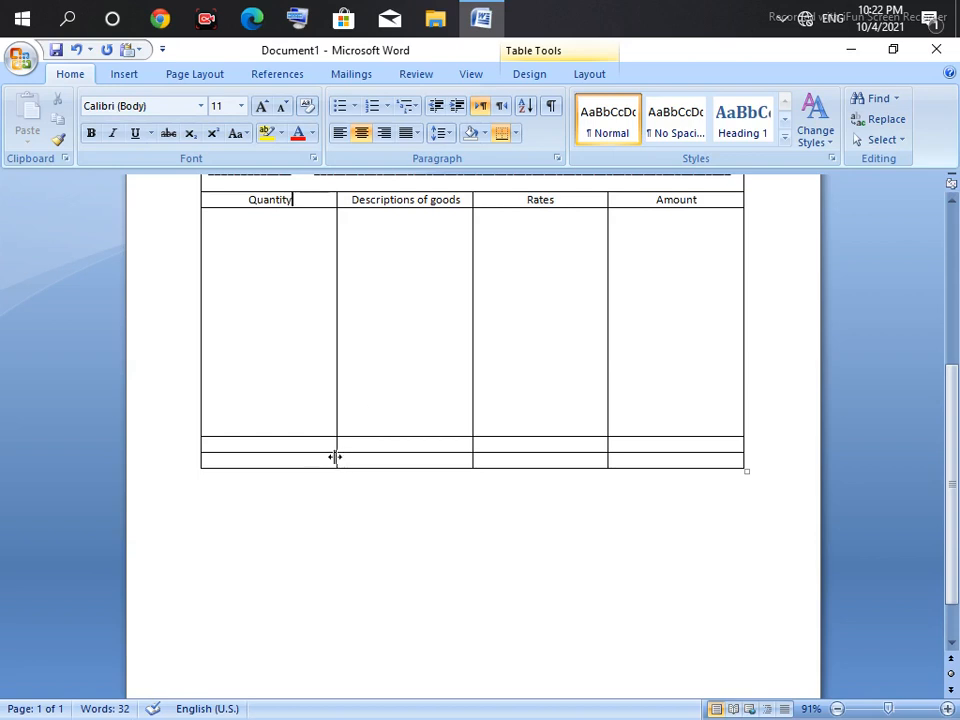
pyautogui.moveTo(332, 463); pyautogui.dragTo(330, 501)
pyautogui.moveTo(334, 454); pyautogui.dragTo(336, 466)
pyautogui.click(272, 450)
pyautogui.moveTo(258, 461); pyautogui.dragTo(364, 476)
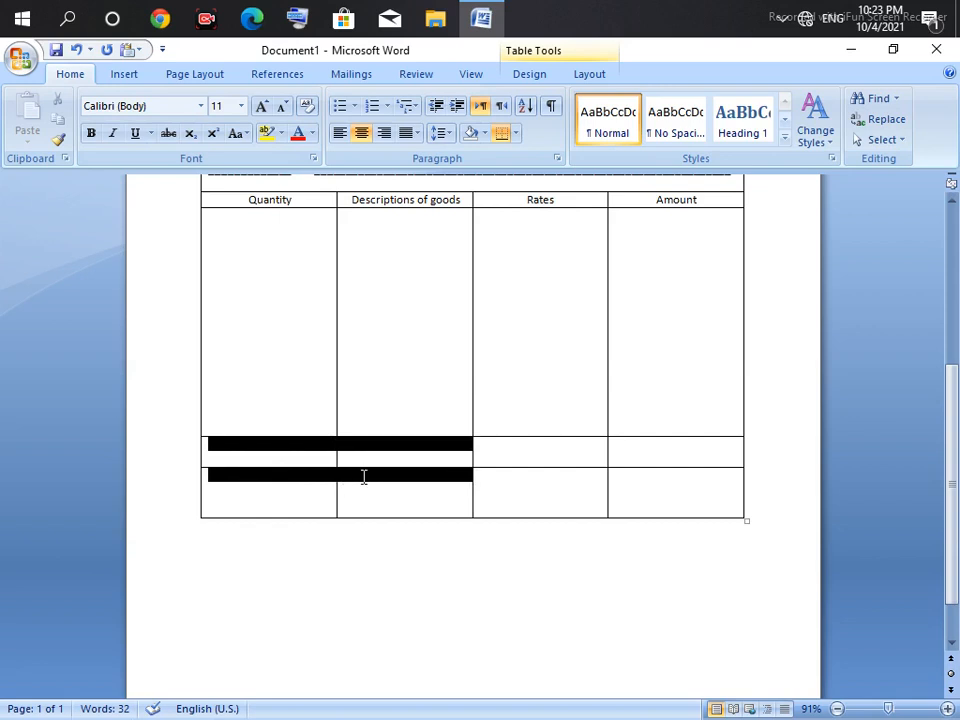
# Step: Merge the bottom first-column cells and type 'Amount in' and 'Word dts' with a one-line blank
pyautogui.rightClick(308, 483)
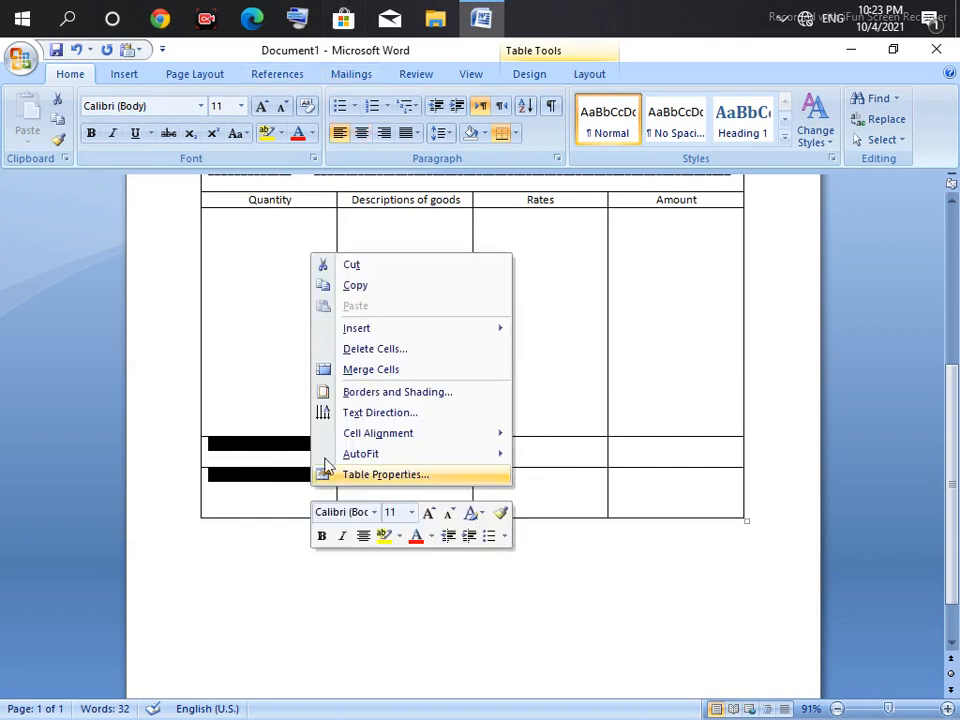
pyautogui.click(366, 370)
pyautogui.click(251, 440)
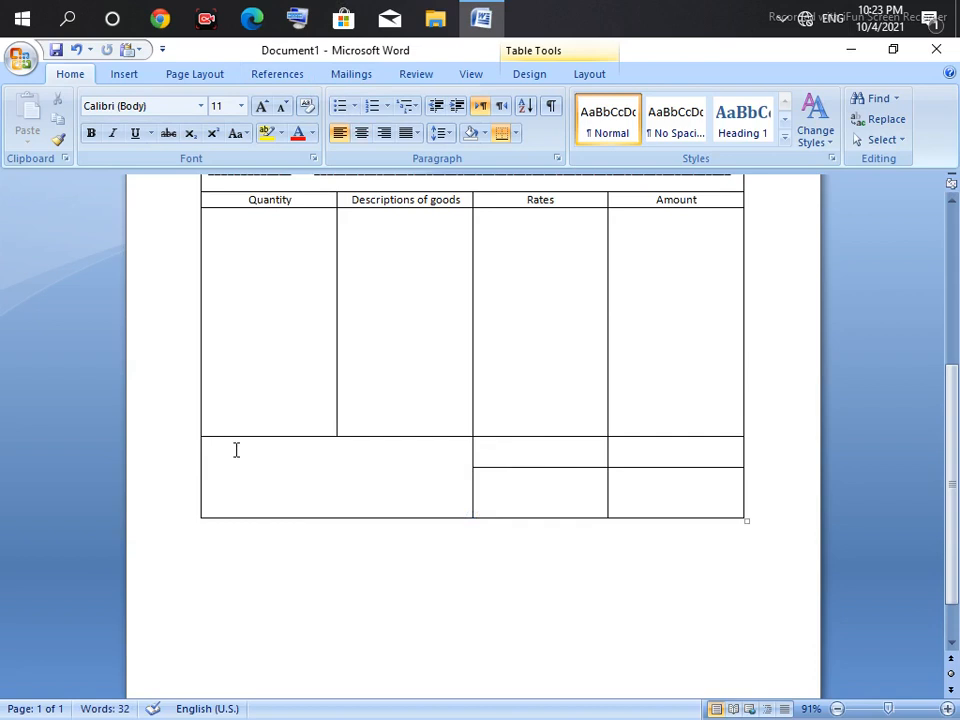
pyautogui.write('Amount in')
pyautogui.press('Return')
pyautogui.write('Word dts____________________________________________________________________')
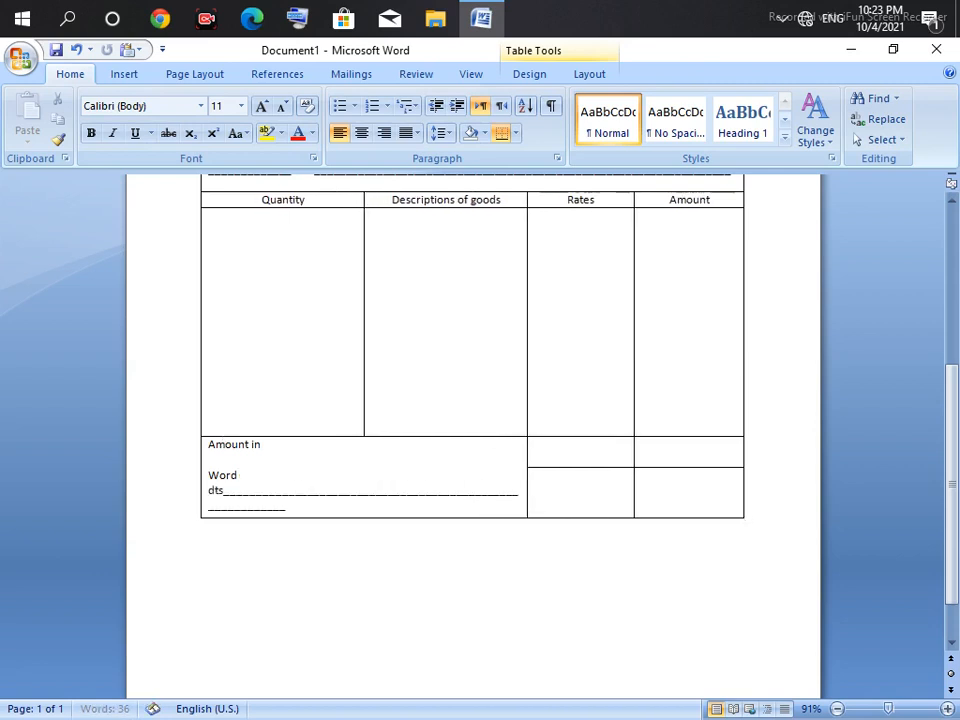
pyautogui.press('BackSpace')
pyautogui.press('BackSpace')
pyautogui.press('BackSpace')
pyautogui.press('BackSpace')
pyautogui.press('BackSpace')
pyautogui.press('BackSpace')
pyautogui.press('BackSpace')
pyautogui.press('BackSpace')
pyautogui.press('BackSpace')
pyautogui.press('BackSpace')
pyautogui.press('BackSpace')
pyautogui.press('BackSpace')
pyautogui.press('BackSpace')
pyautogui.press('BackSpace')
pyautogui.press('BackSpace')
pyautogui.press('BackSpace')
pyautogui.press('BackSpace')
pyautogui.press('BackSpace')
pyautogui.press('BackSpace')
pyautogui.press('BackSpace')
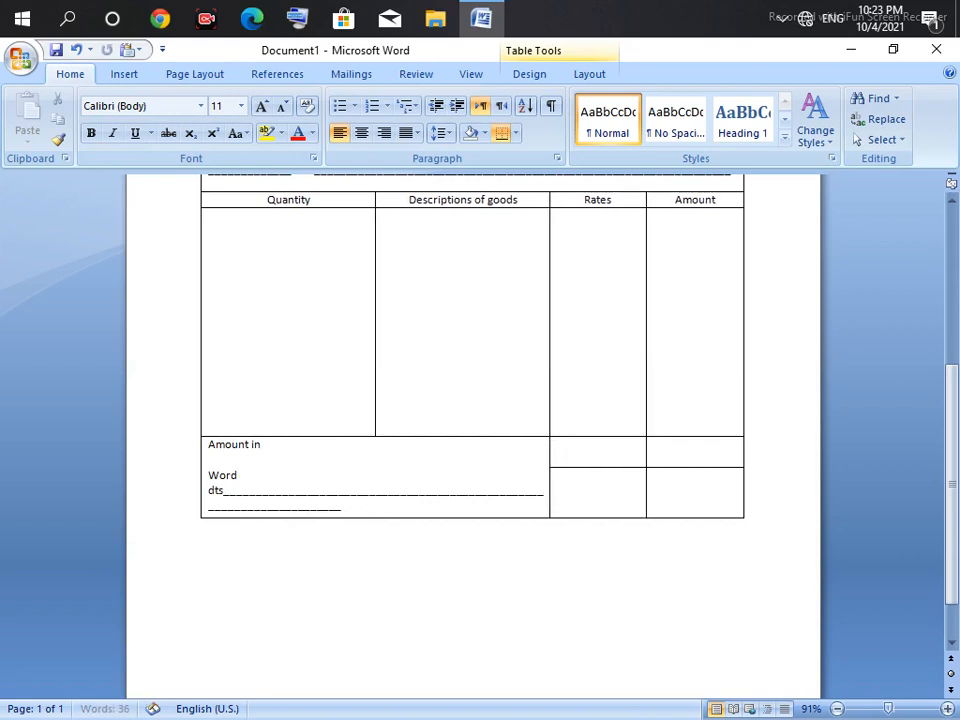
pyautogui.press('BackSpace')
pyautogui.press('BackSpace')
pyautogui.press('BackSpace')
pyautogui.press('BackSpace')
pyautogui.press('BackSpace')
pyautogui.press('BackSpace')
pyautogui.press('BackSpace')
pyautogui.press('BackSpace')
pyautogui.press('BackSpace')
pyautogui.press('BackSpace')
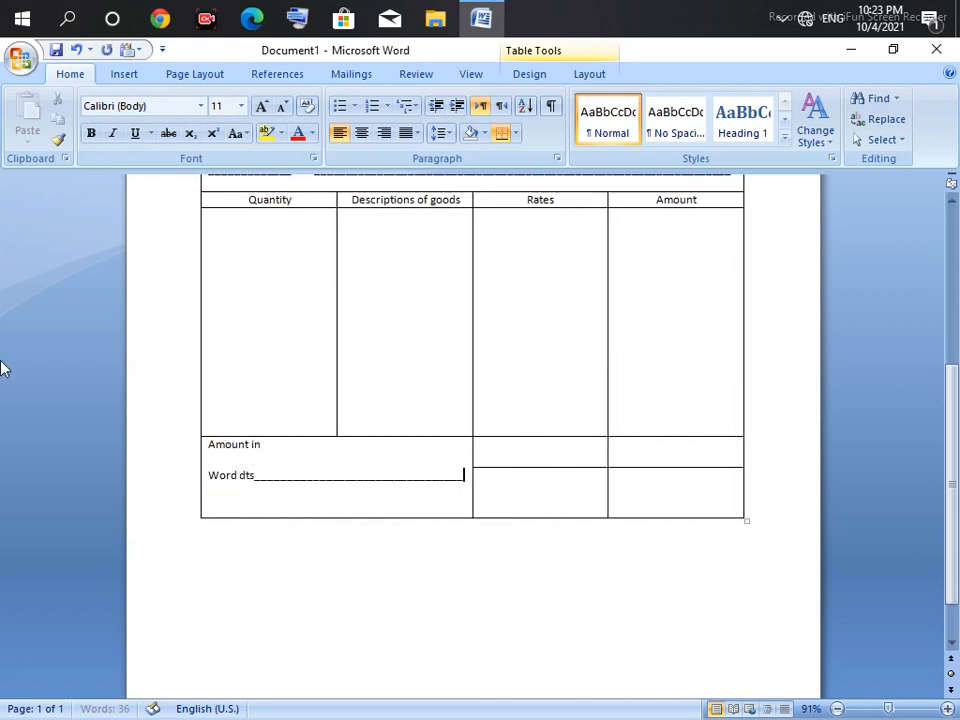
pyautogui.moveTo(3, 369)
# Step: Label the Rates footer cells 'Tax' and 'Total Amount'
pyautogui.click(544, 460)
pyautogui.write('Ta')
pyautogui.write('c')
pyautogui.press('BackSpace')
pyautogui.write('x')
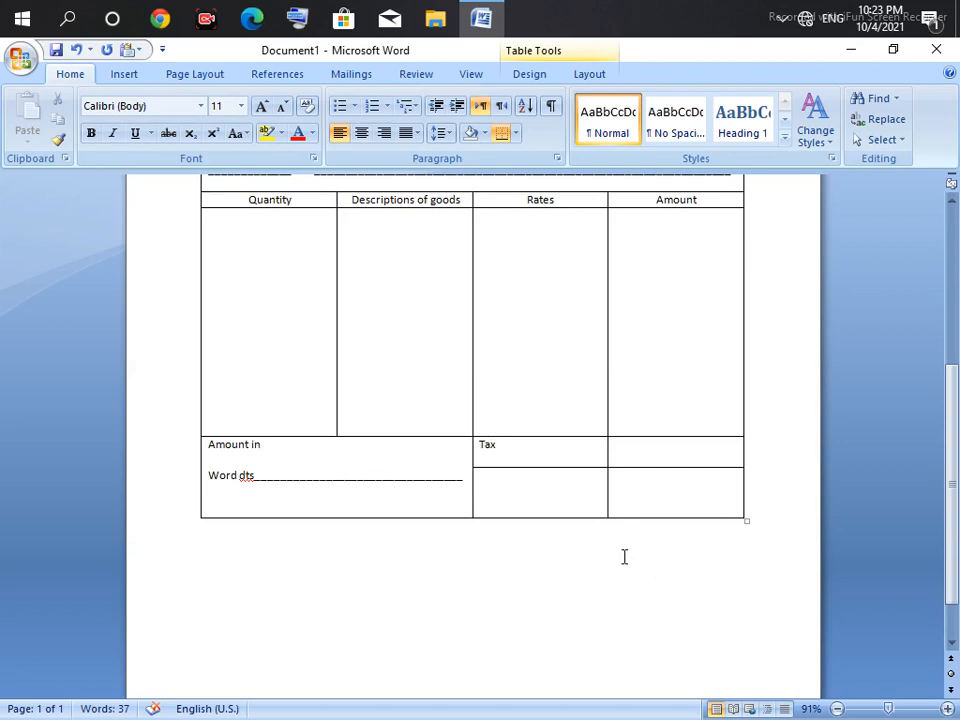
pyautogui.click(507, 501)
pyautogui.write('Total')
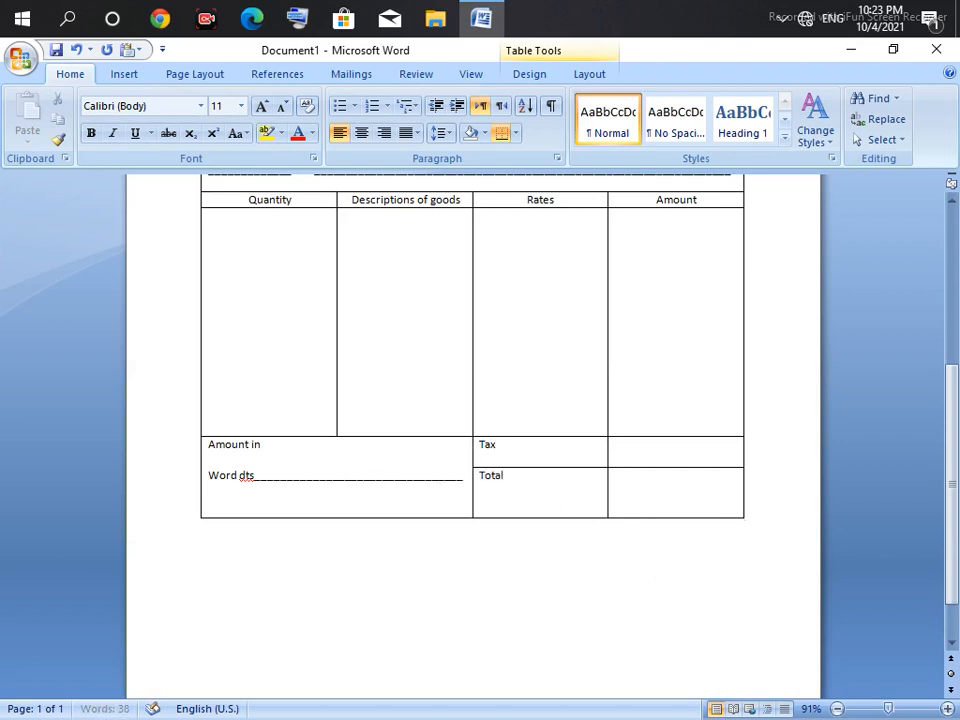
pyautogui.write(' moun')
pyautogui.press('BackSpace')
pyautogui.press('BackSpace')
pyautogui.press('BackSpace')
pyautogui.press('BackSpace')
pyautogui.write('Amount')
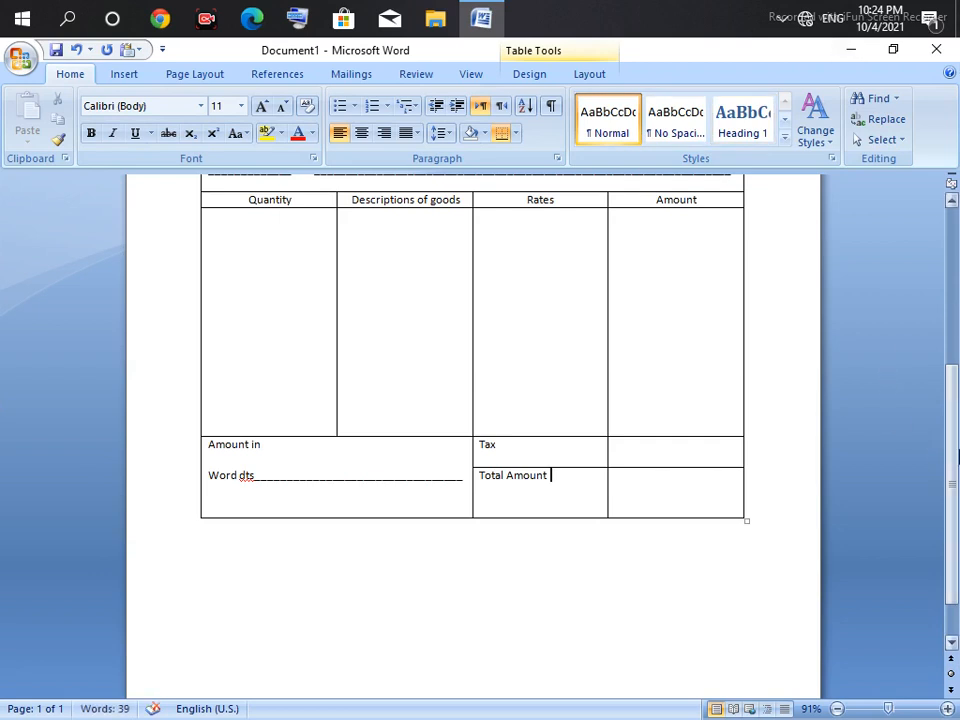
# Step: Bold the Tax, Total Amount and 'Amount in Word dts' footer labels
pyautogui.moveTo(568, 506); pyautogui.dragTo(490, 446)
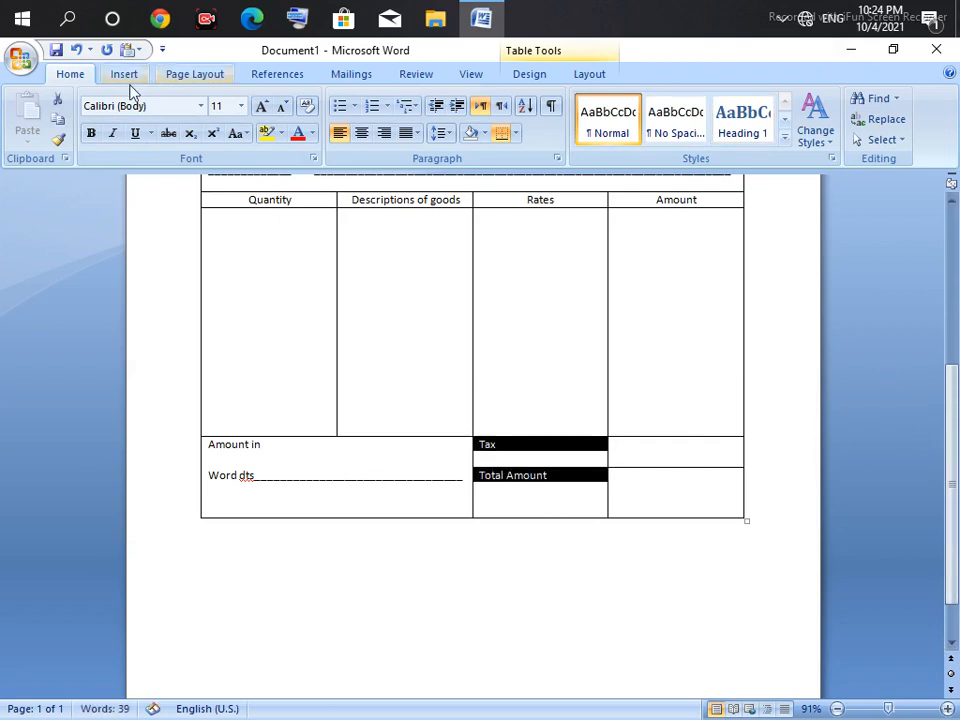
pyautogui.click(91, 133)
pyautogui.moveTo(257, 480); pyautogui.dragTo(236, 440)
pyautogui.click(244, 482)
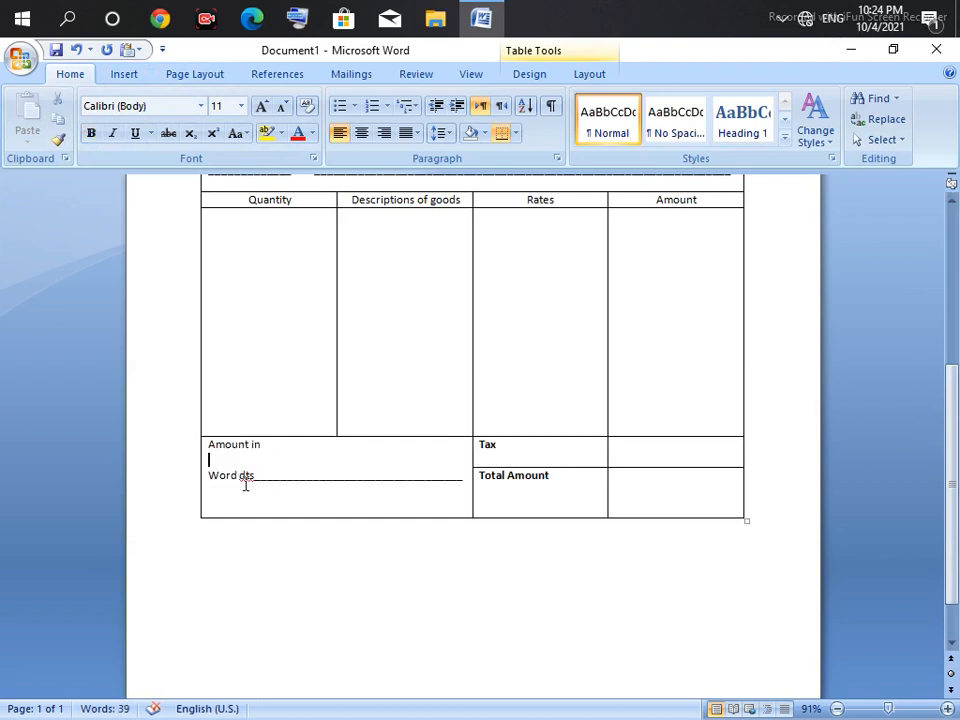
pyautogui.moveTo(254, 483); pyautogui.dragTo(236, 442)
pyautogui.click(91, 133)
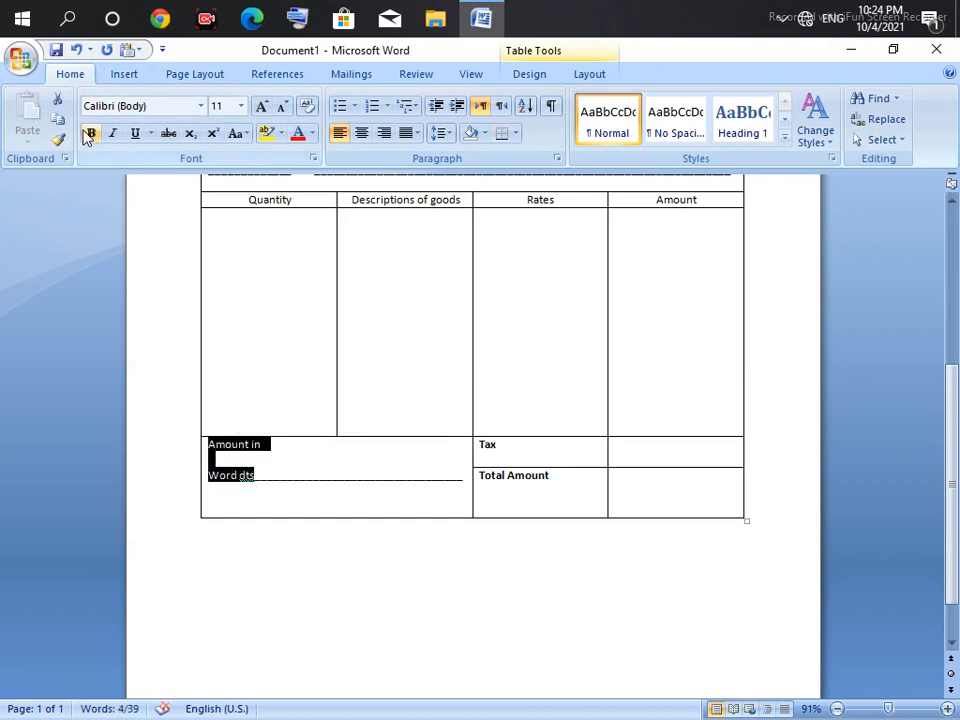
# Step: Bold the Quantity, Descriptions of goods, Rates and Amount headings
pyautogui.moveTo(294, 200); pyautogui.dragTo(247, 199)
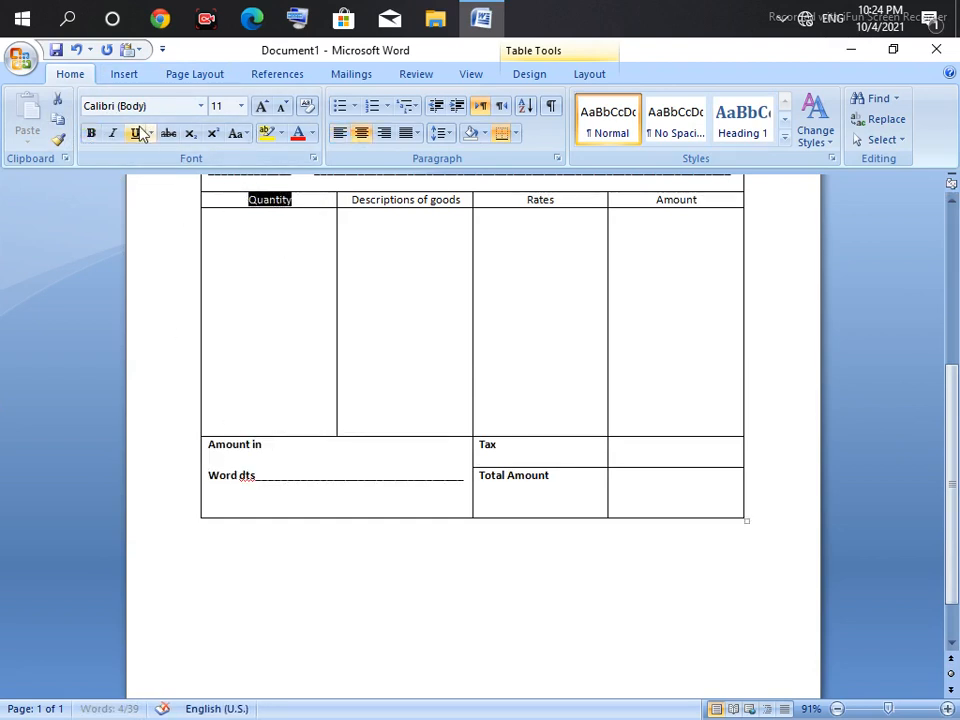
pyautogui.click(89, 137)
pyautogui.moveTo(466, 208); pyautogui.dragTo(480, 208)
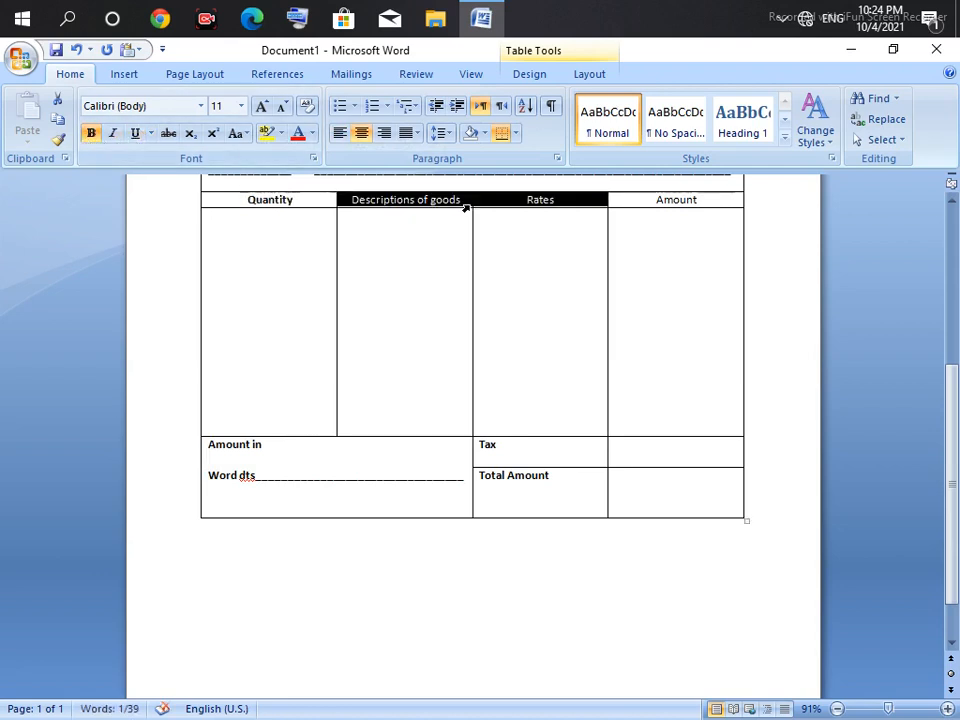
pyautogui.click(92, 133)
pyautogui.click(671, 208)
pyautogui.moveTo(697, 199); pyautogui.dragTo(655, 199)
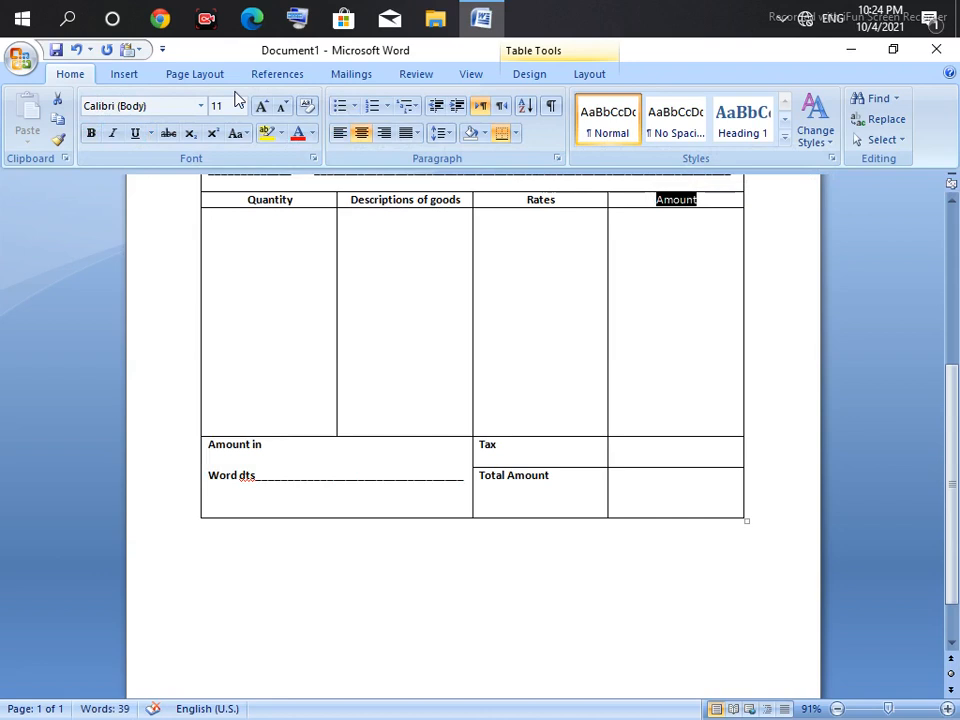
pyautogui.click(91, 133)
pyautogui.click(484, 373)
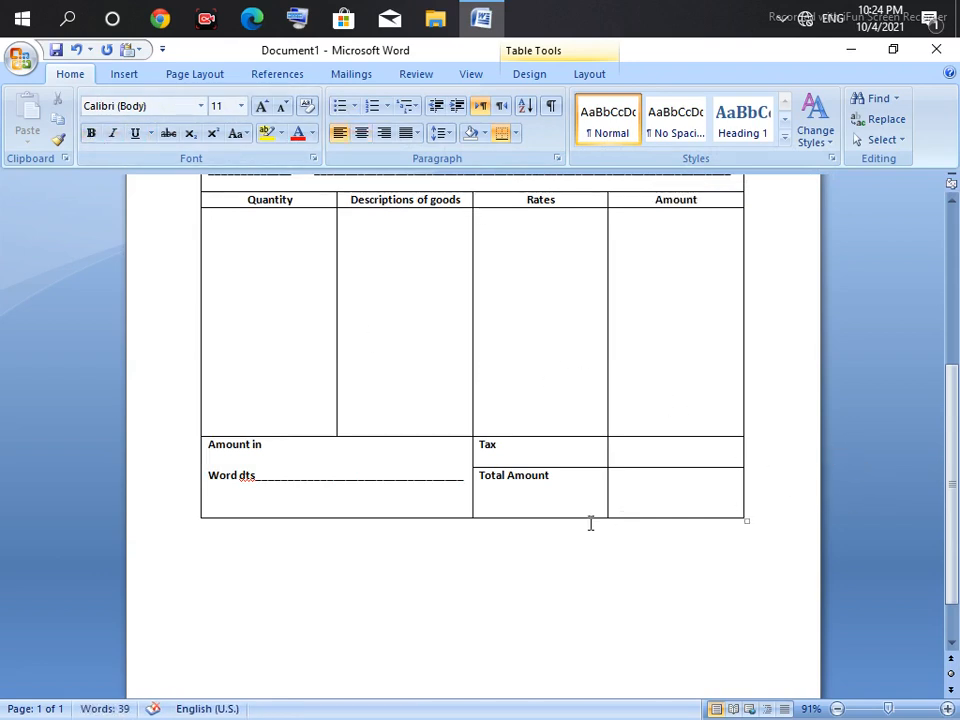
# Step: Raise the table's bottom border to shorten the Total Amount row, then scroll back up
pyautogui.moveTo(584, 516); pyautogui.dragTo(588, 493)
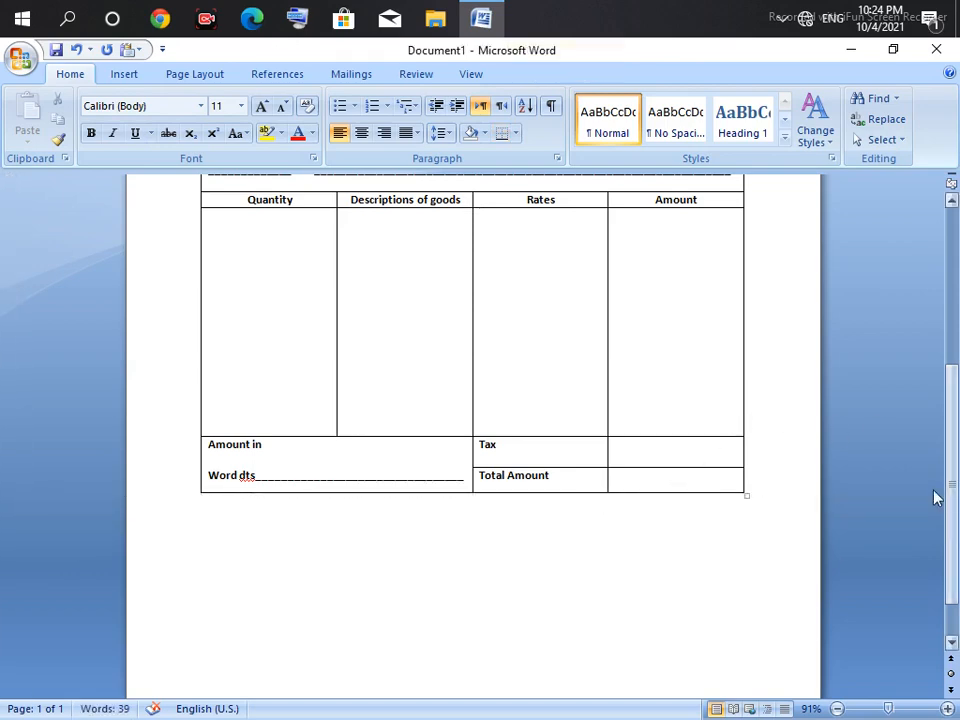
pyautogui.moveTo(951, 497); pyautogui.dragTo(955, 326)
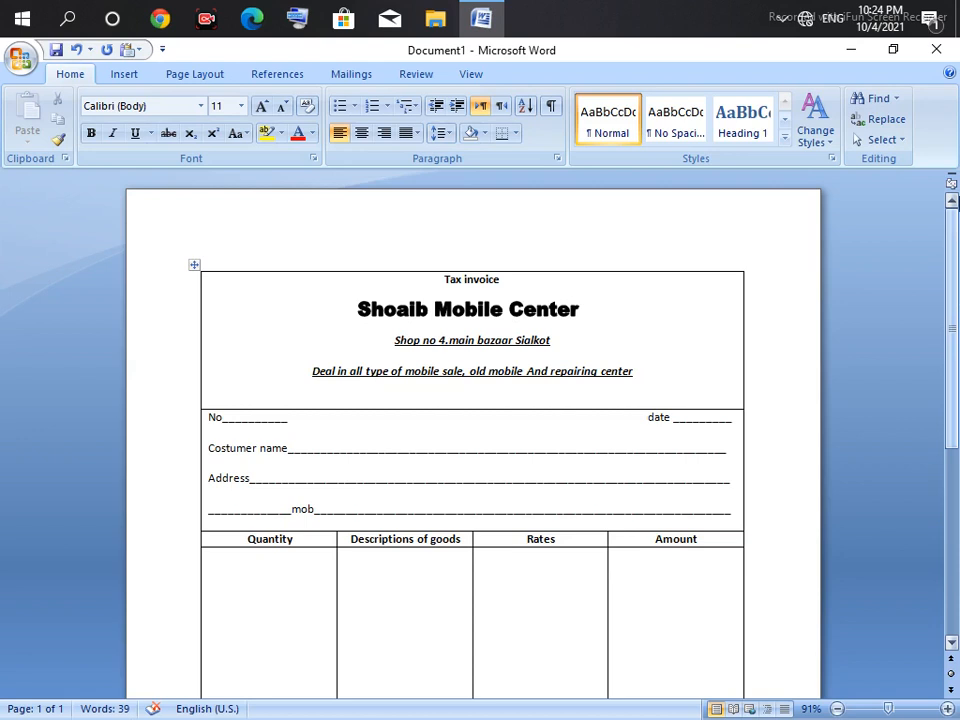
# Step: Add 'Mob' with the shop's two mobile numbers after 'Tax invoice', tidying the spacing
pyautogui.click(624, 279)
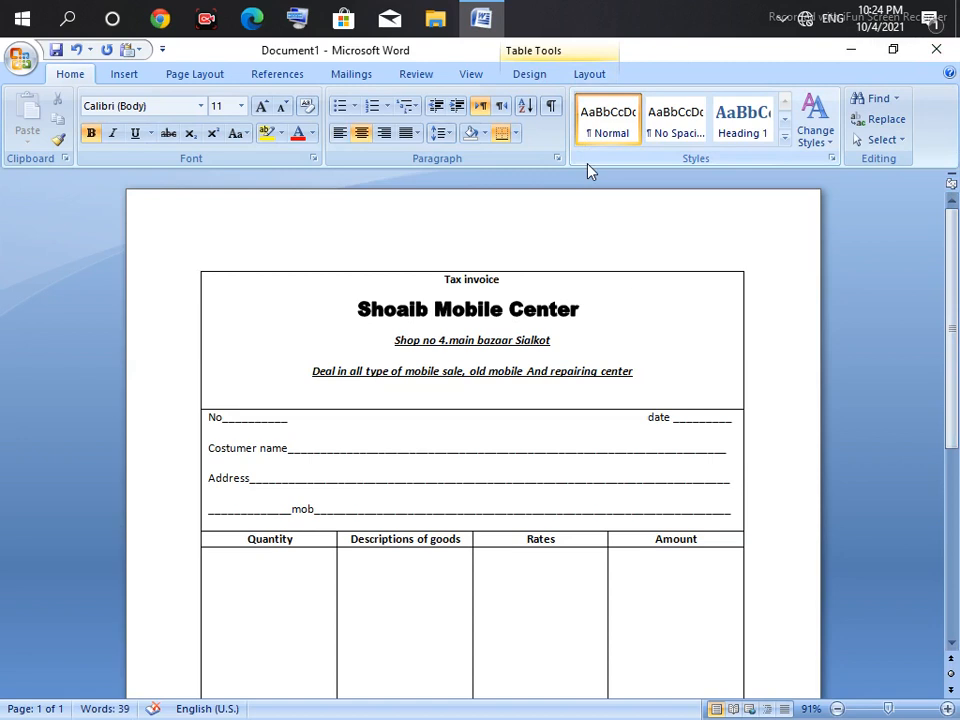
pyautogui.hotkey('ctrl', 'Tab')
pyautogui.write('Mob')
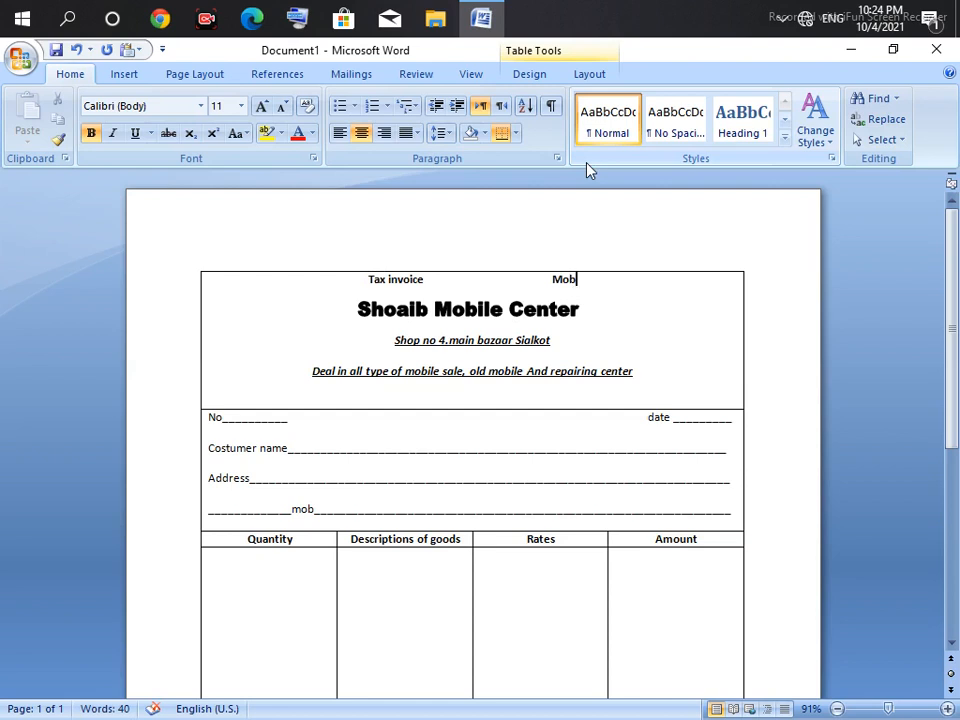
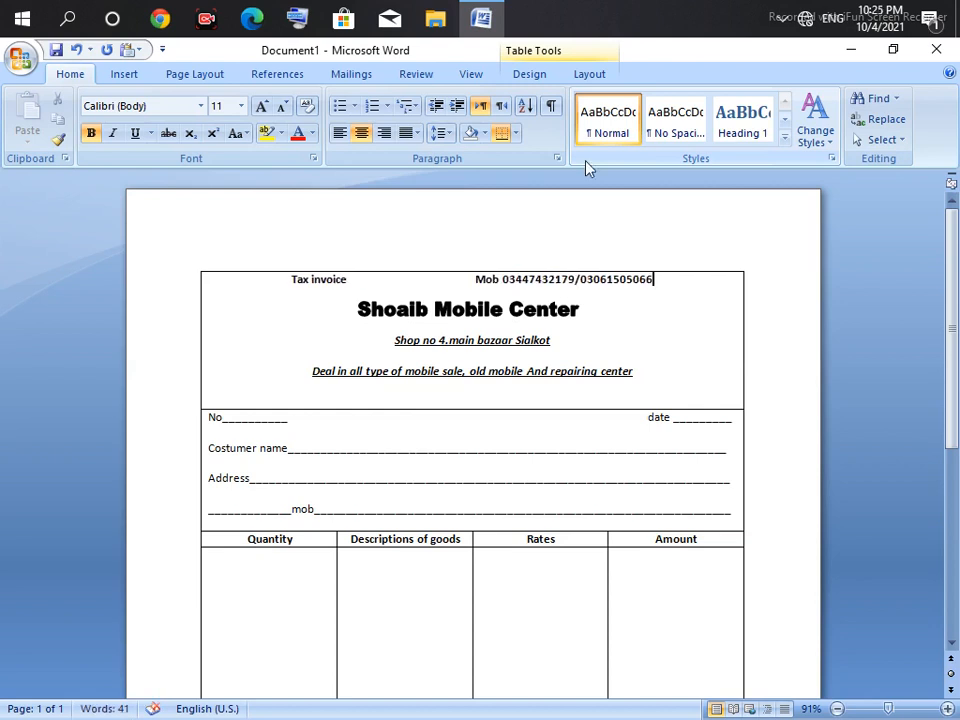
pyautogui.click(291, 280)
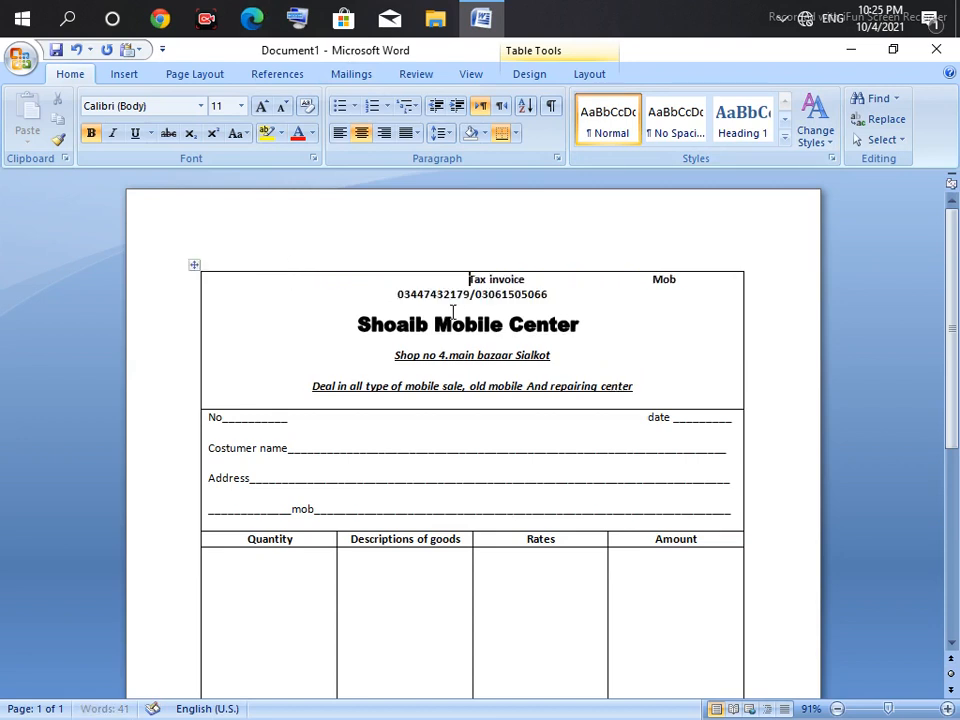
pyautogui.click(391, 298)
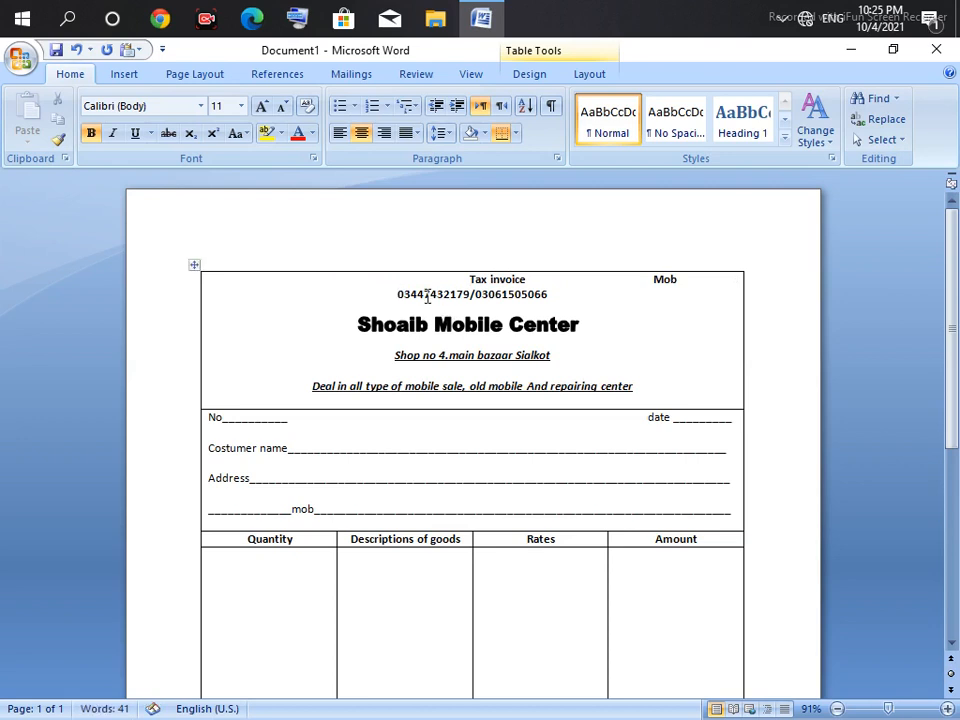
pyautogui.click(581, 279)
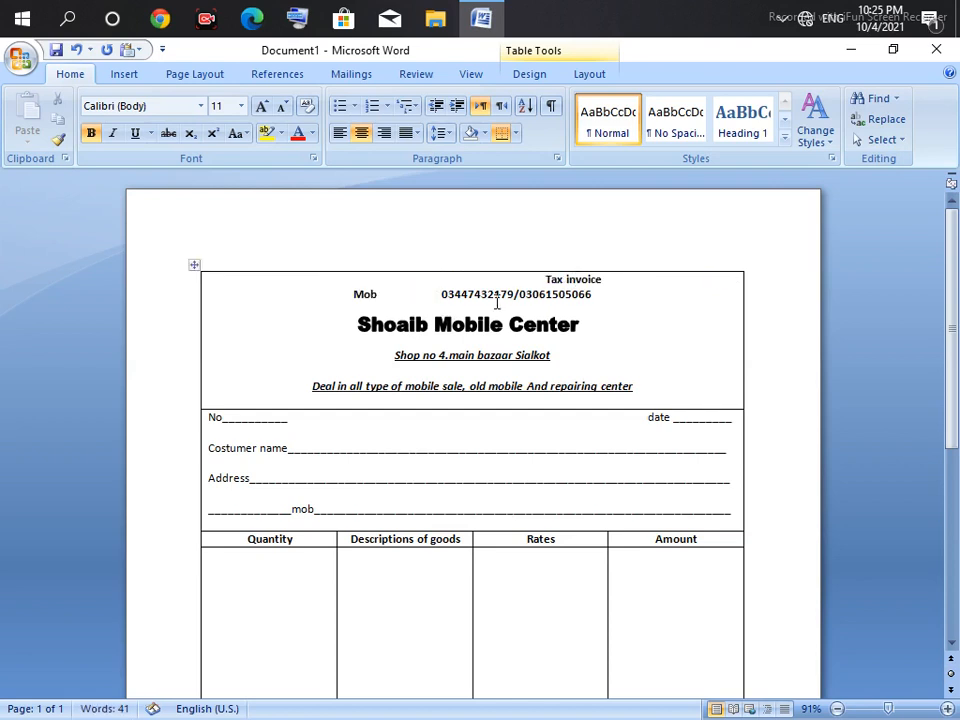
pyautogui.moveTo(441, 295); pyautogui.dragTo(392, 289)
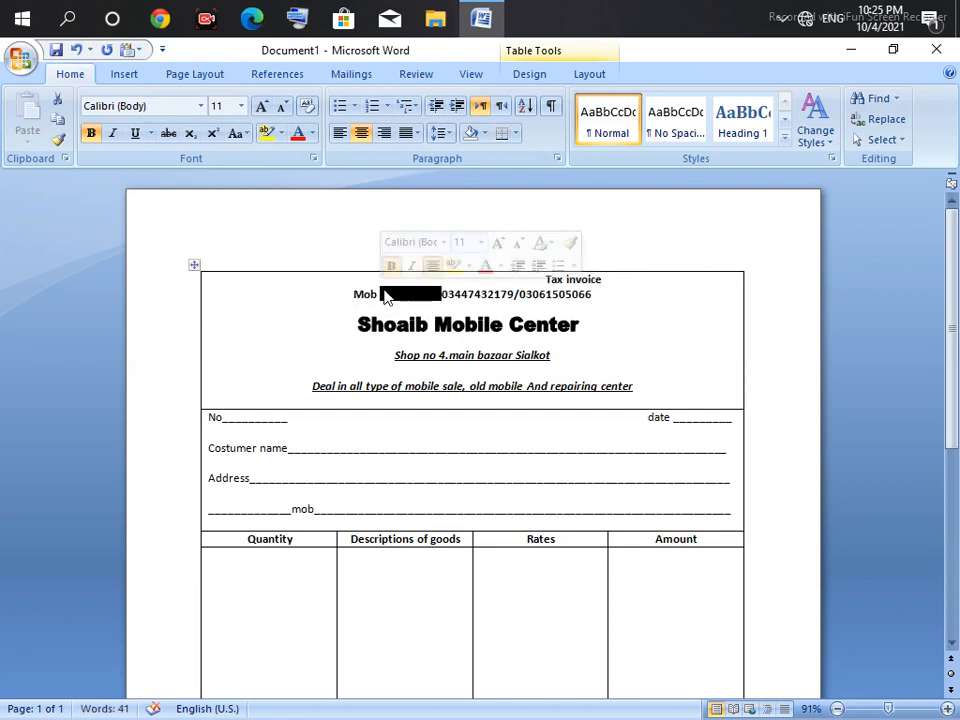
pyautogui.press('Delete')
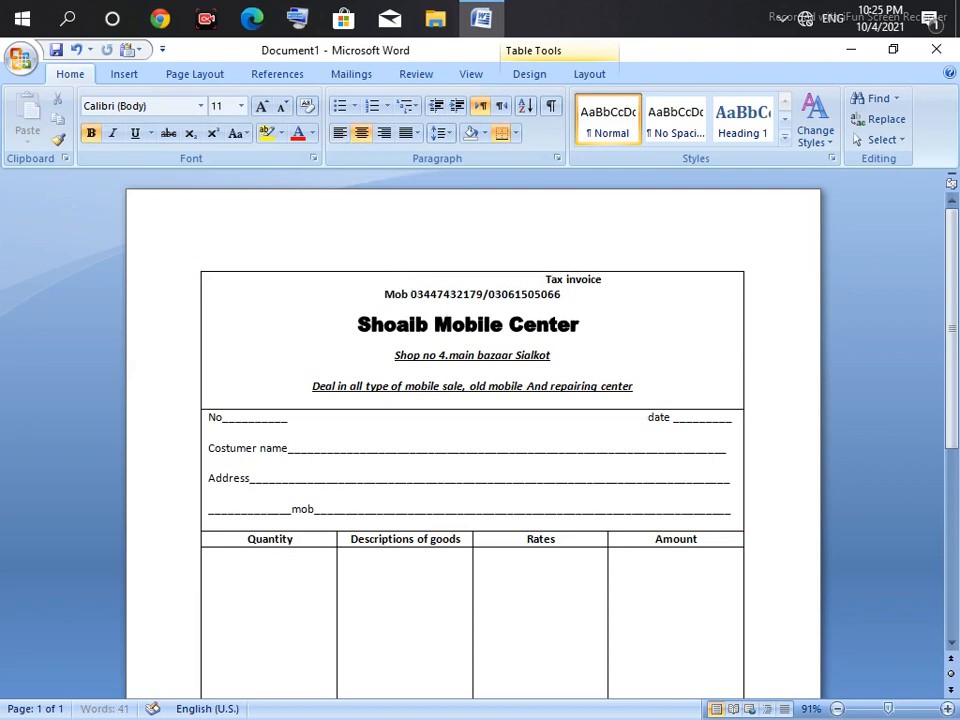
pyautogui.press('Tab')
pyautogui.press('Tab')
# Step: Right-align the Mob number line and centre the Tax invoice line
pyautogui.click(377, 302)
pyautogui.click(380, 297)
pyautogui.moveTo(380, 297); pyautogui.dragTo(568, 296)
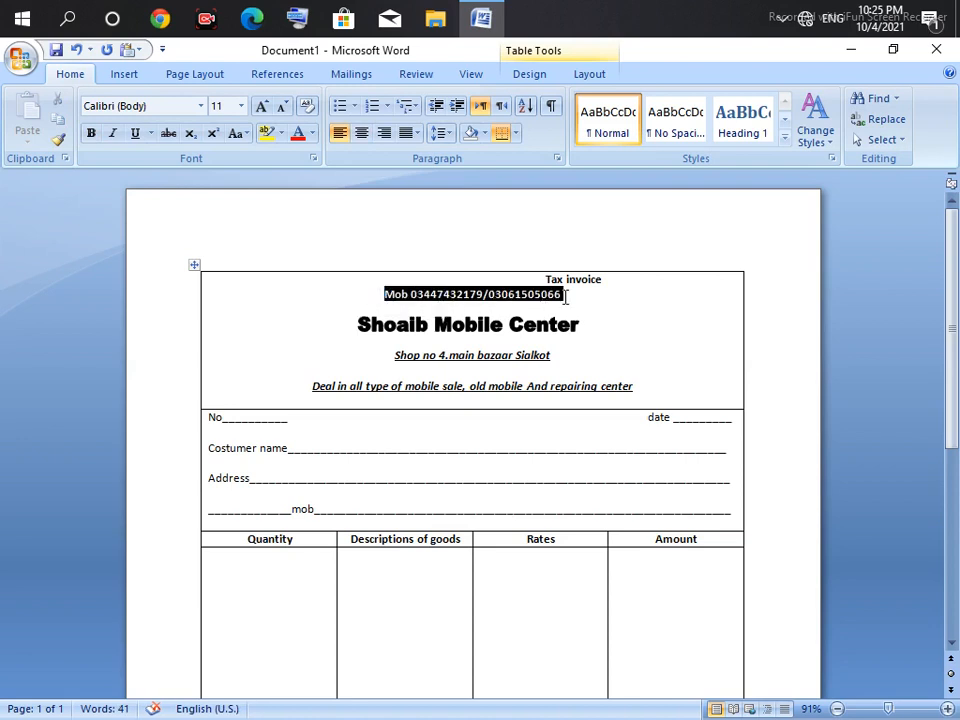
pyautogui.click(384, 133)
pyautogui.click(612, 276)
pyautogui.click(632, 281)
pyautogui.moveTo(739, 294)
pyautogui.mouseDown()
pyautogui.moveTo(658, 276)
pyautogui.moveTo(736, 278)
pyautogui.mouseUp()
pyautogui.click(364, 138)
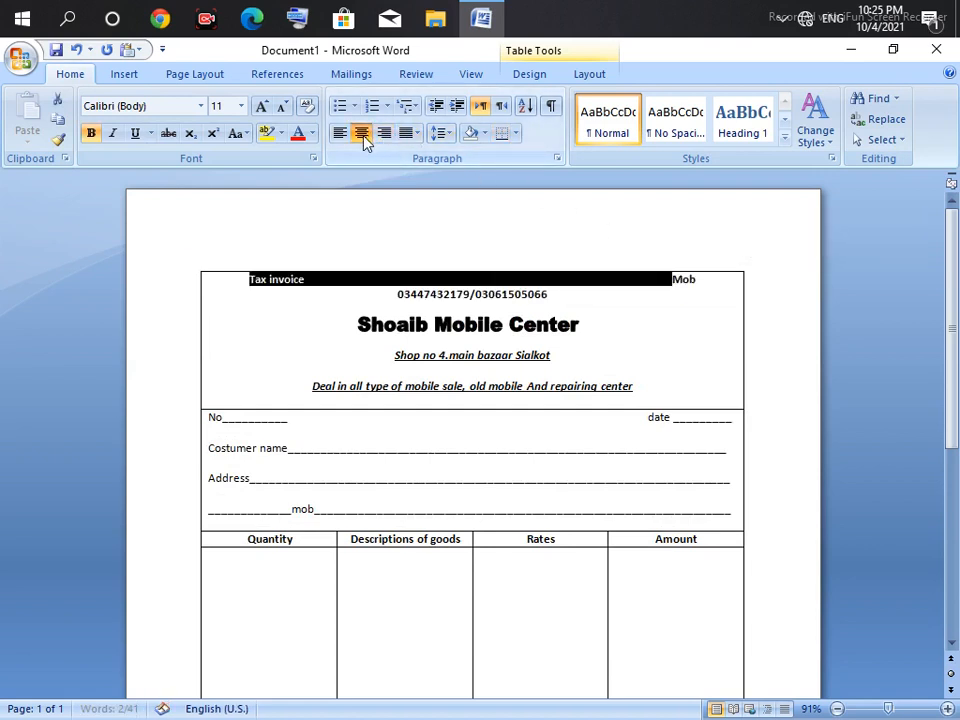
pyautogui.click(386, 310)
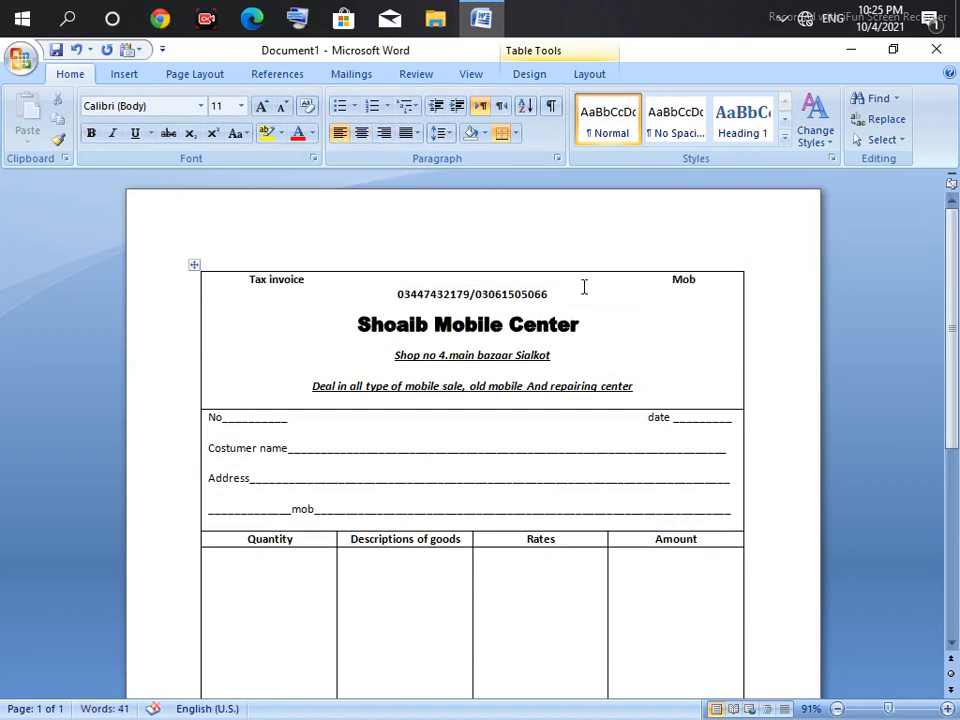
# Step: Delete the second mobile number and the blank space between 'Tax invoice' and the number
pyautogui.click(614, 285)
pyautogui.click(399, 297)
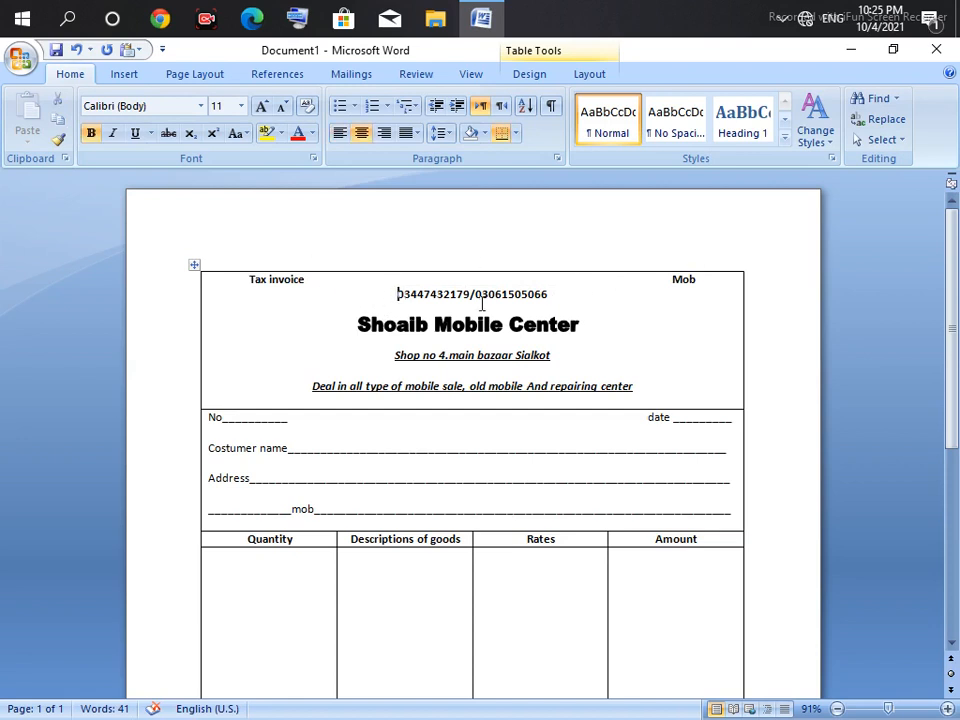
pyautogui.moveTo(548, 295); pyautogui.dragTo(470, 299)
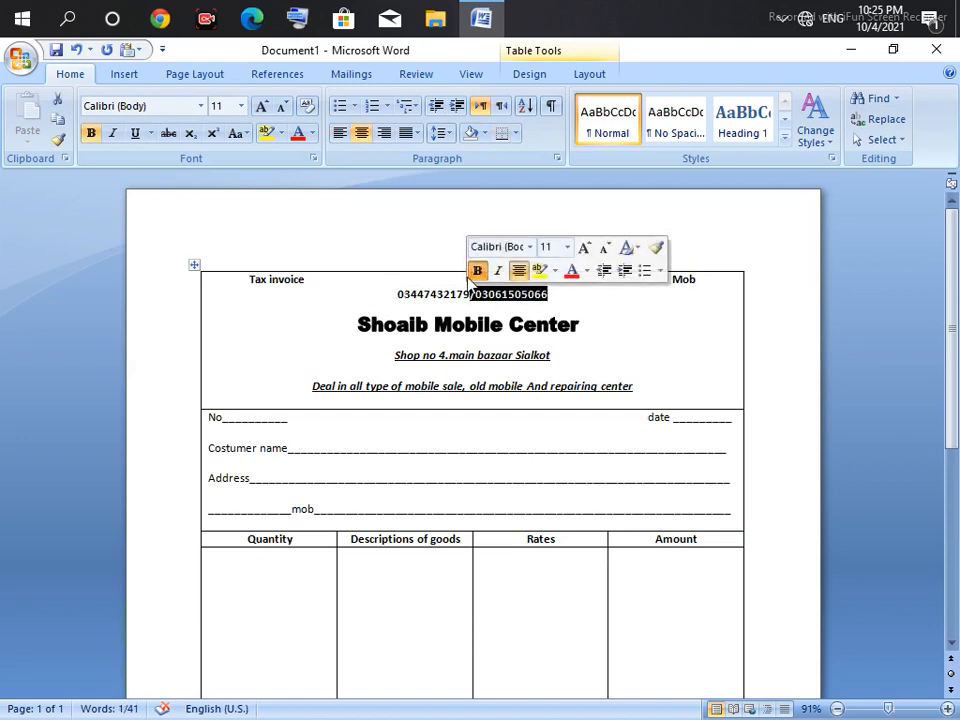
pyautogui.press('BackSpace')
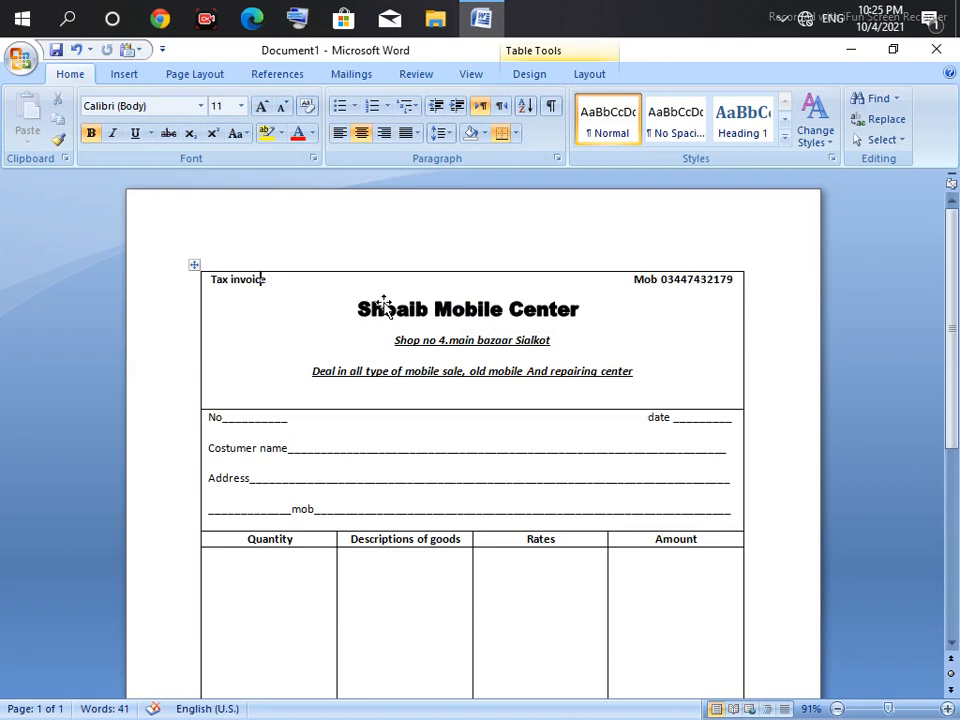
pyautogui.moveTo(542, 279); pyautogui.dragTo(336, 282)
pyautogui.press('BackSpace')
pyautogui.moveTo(484, 281); pyautogui.dragTo(432, 282)
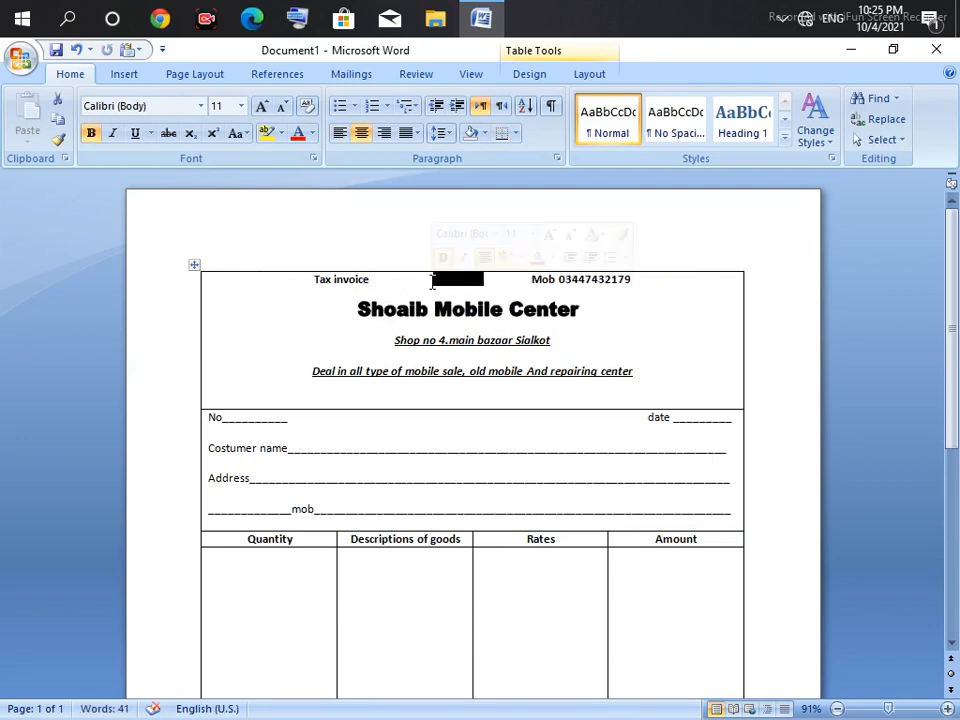
pyautogui.press('BackSpace')
pyautogui.moveTo(502, 284); pyautogui.dragTo(576, 288)
pyautogui.click(576, 289)
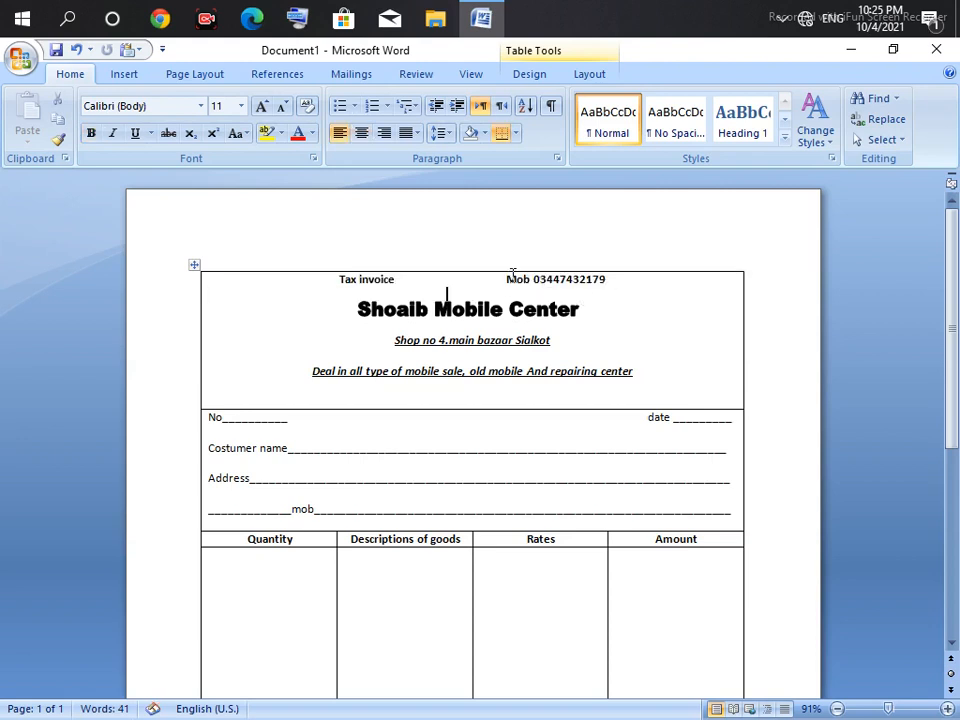
# Step: Centre 'Tax invoice' and right-align the mobile number on the same top line
pyautogui.moveTo(507, 281); pyautogui.dragTo(605, 281)
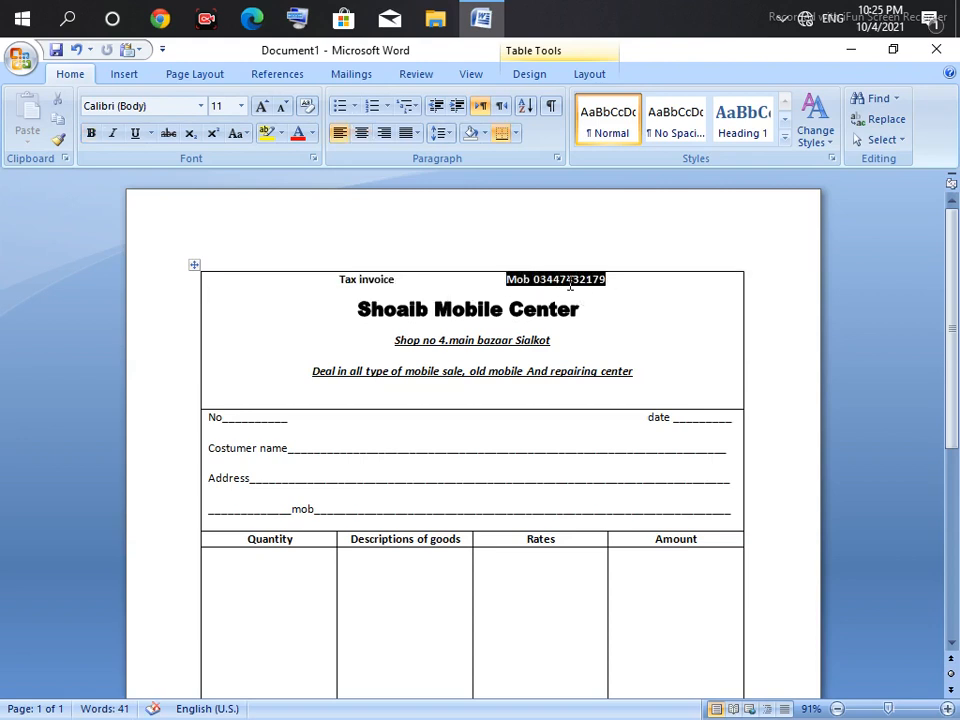
pyautogui.click(384, 133)
pyautogui.click(456, 282)
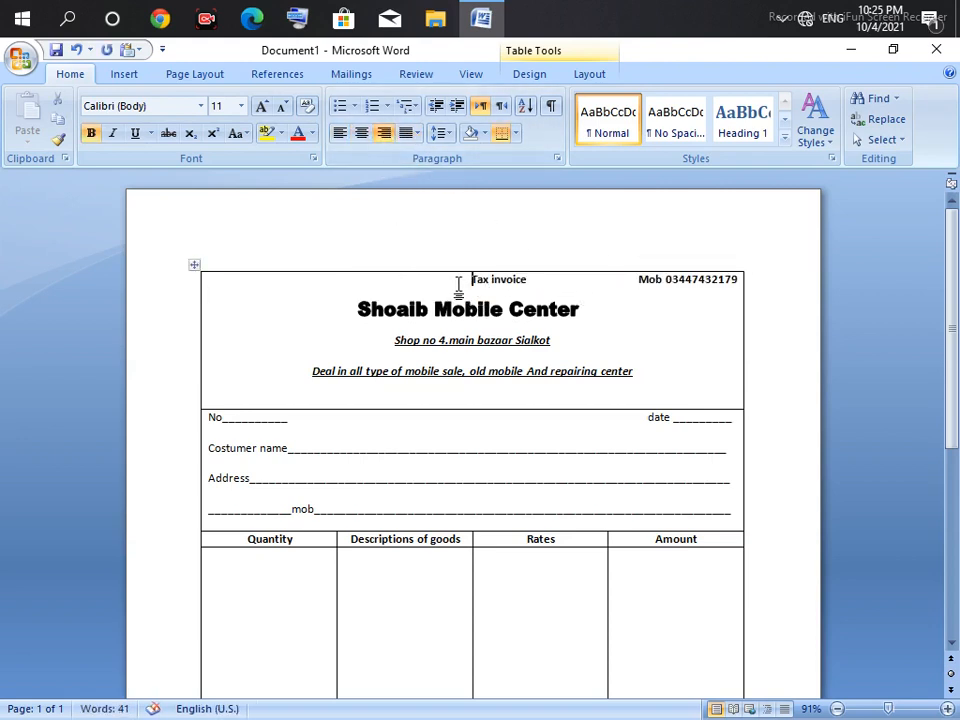
pyautogui.hotkey('ctrl', 'e')
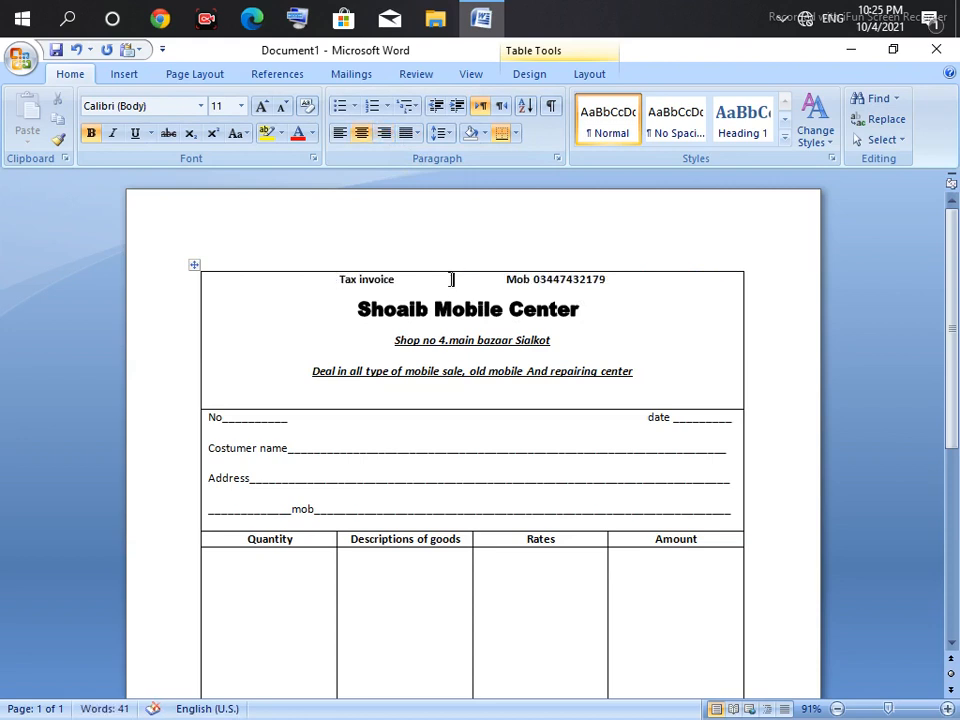
pyautogui.moveTo(472, 283); pyautogui.dragTo(597, 281)
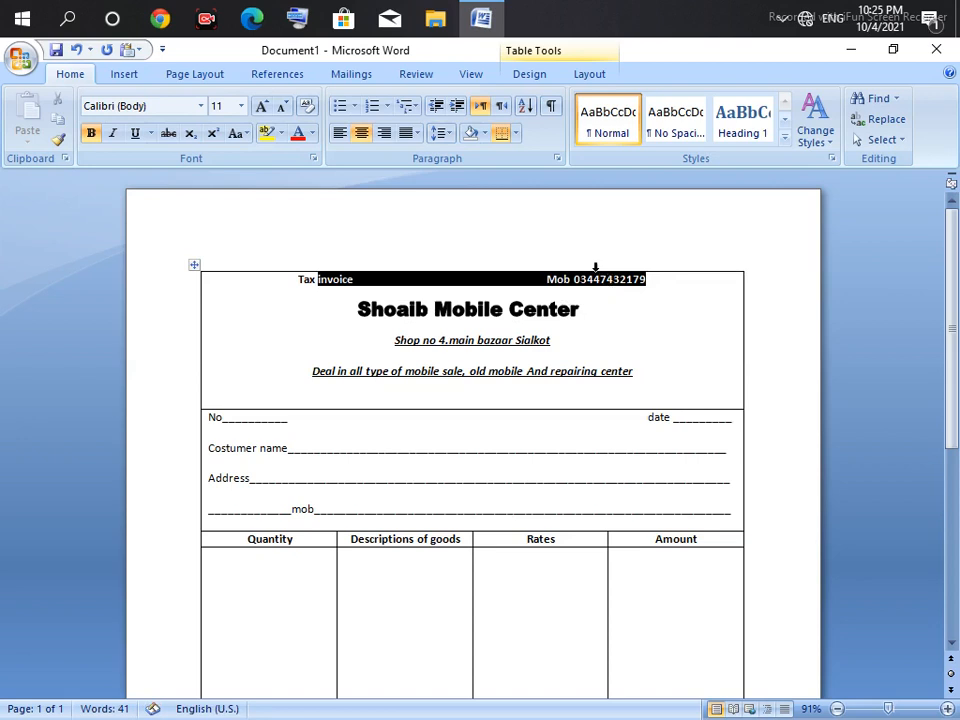
pyautogui.click(385, 137)
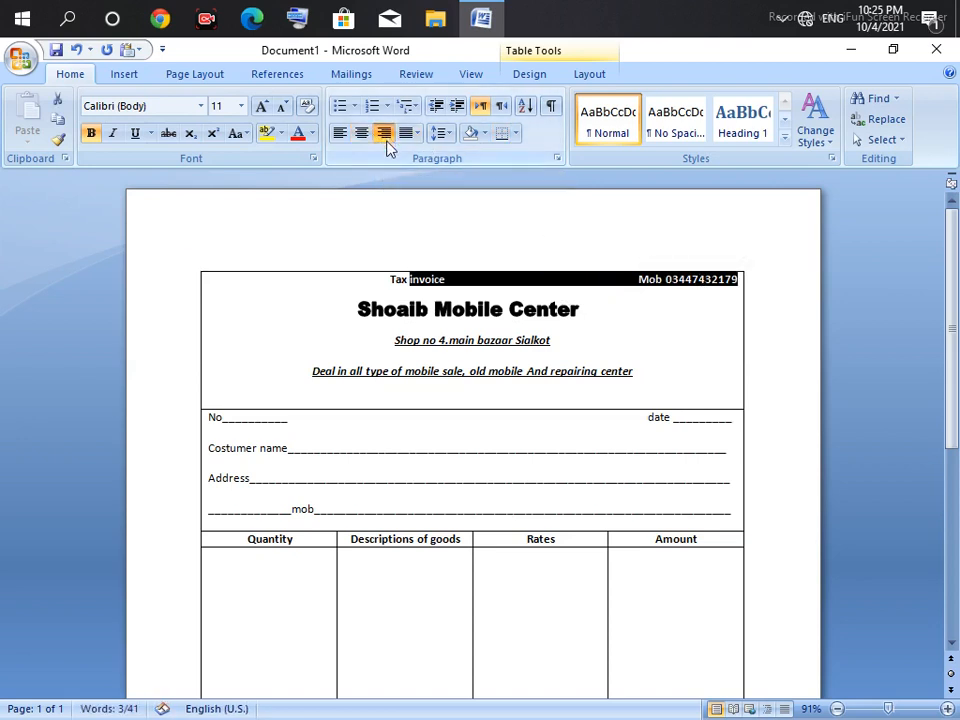
pyautogui.click(448, 284)
pyautogui.press('Delete')
pyautogui.press('Delete')
pyautogui.press('Delete')
pyautogui.press('Delete')
pyautogui.press('Delete')
pyautogui.press('Delete')
pyautogui.press('Delete')
pyautogui.press('Delete')
pyautogui.press('Delete')
pyautogui.press('Delete')
pyautogui.press('Delete')
pyautogui.press('Delete')
pyautogui.press('Delete')
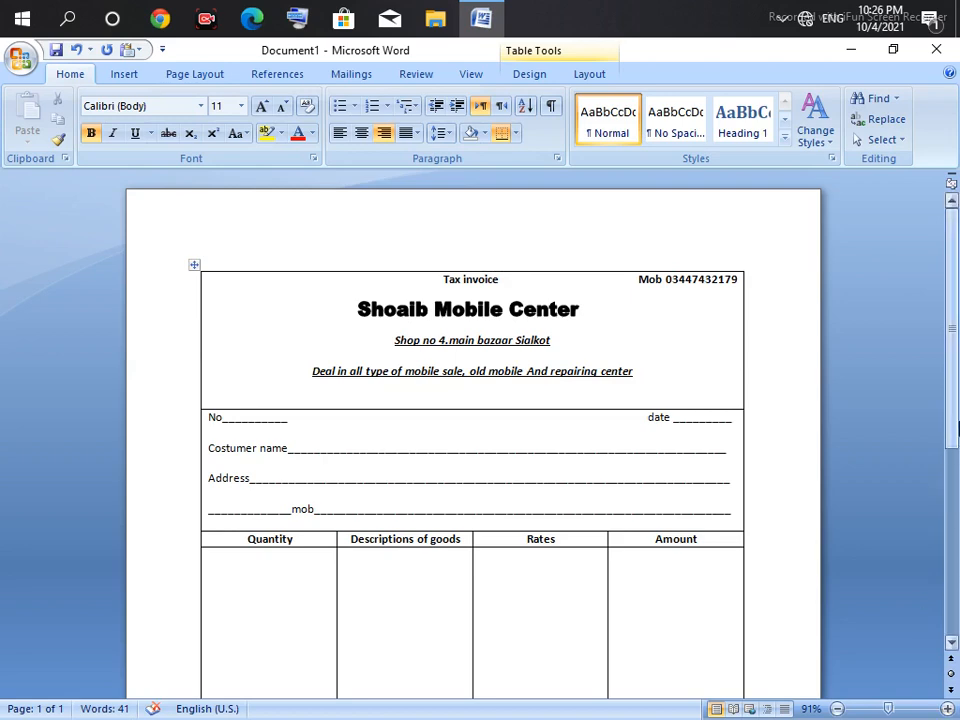
# Step: Show the one-page invoice form in Print Preview from the Office menu
pyautogui.scroll(-7, 957, 428)
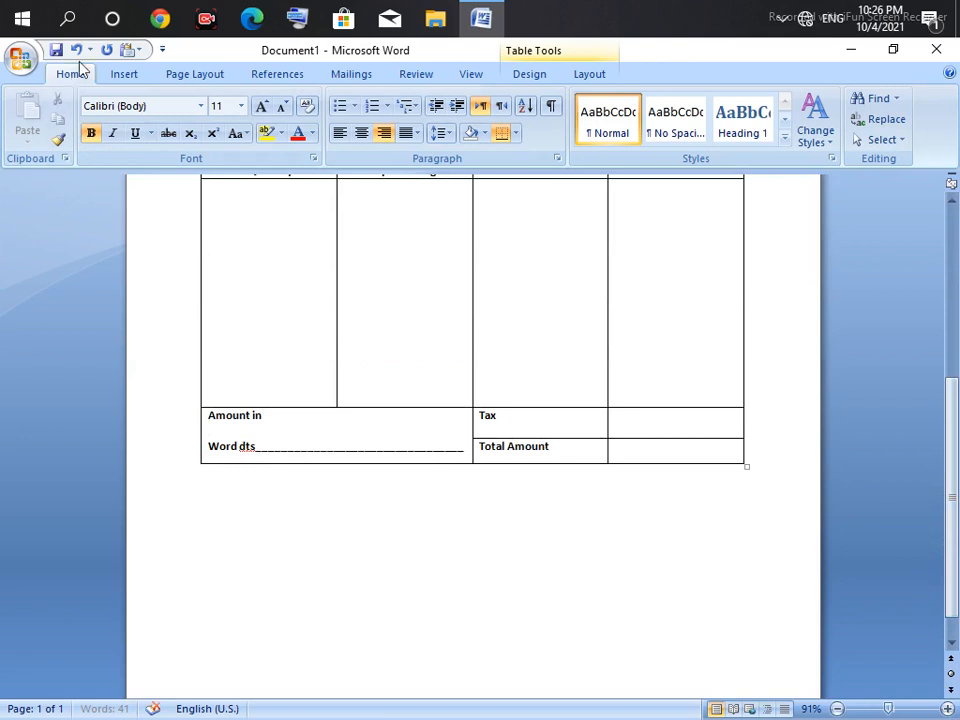
pyautogui.click(128, 52)
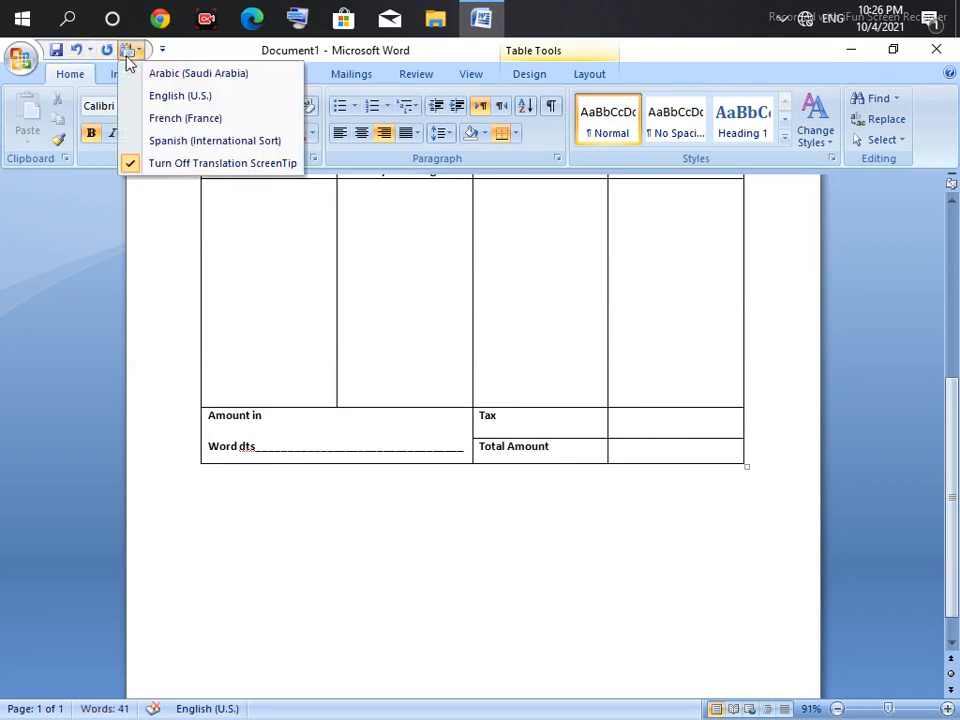
pyautogui.click(53, 50)
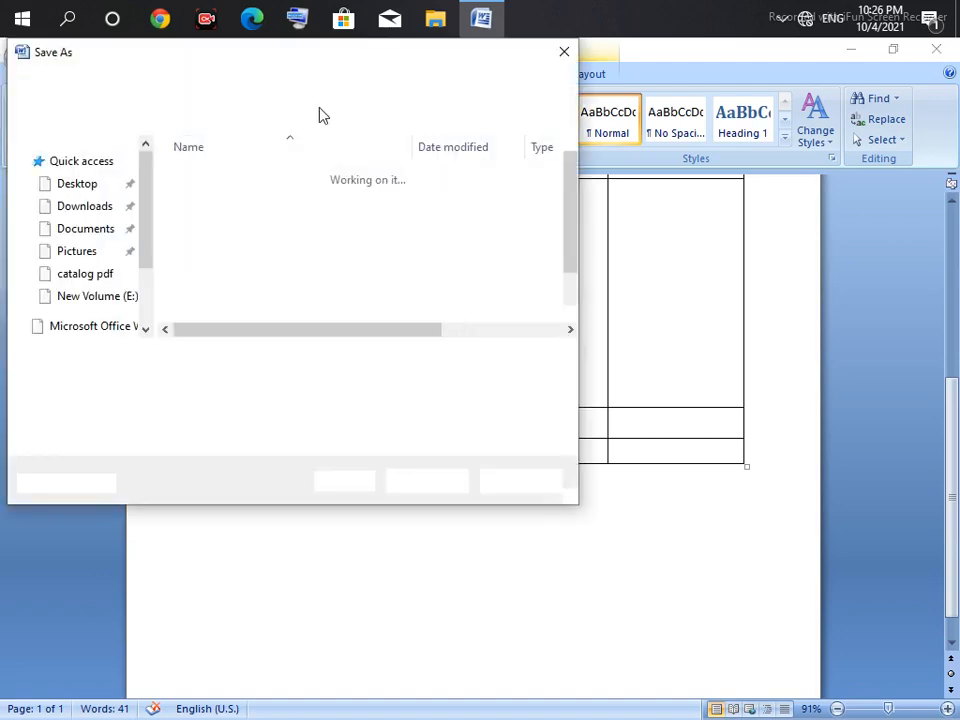
pyautogui.click(553, 59)
pyautogui.click(21, 64)
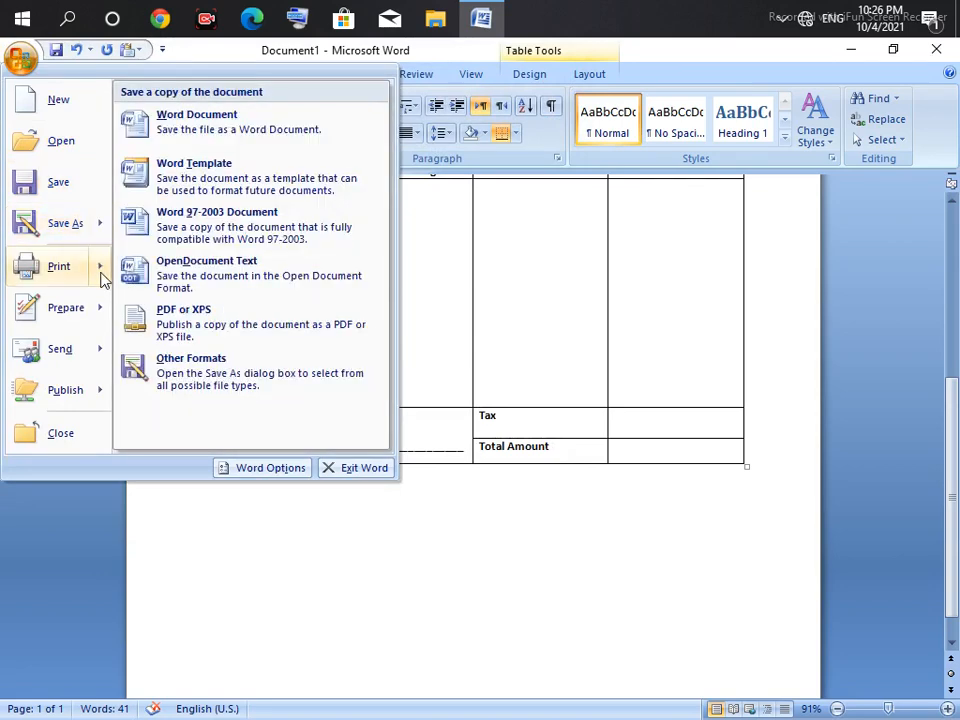
pyautogui.moveTo(98, 272)
pyautogui.click(184, 234)
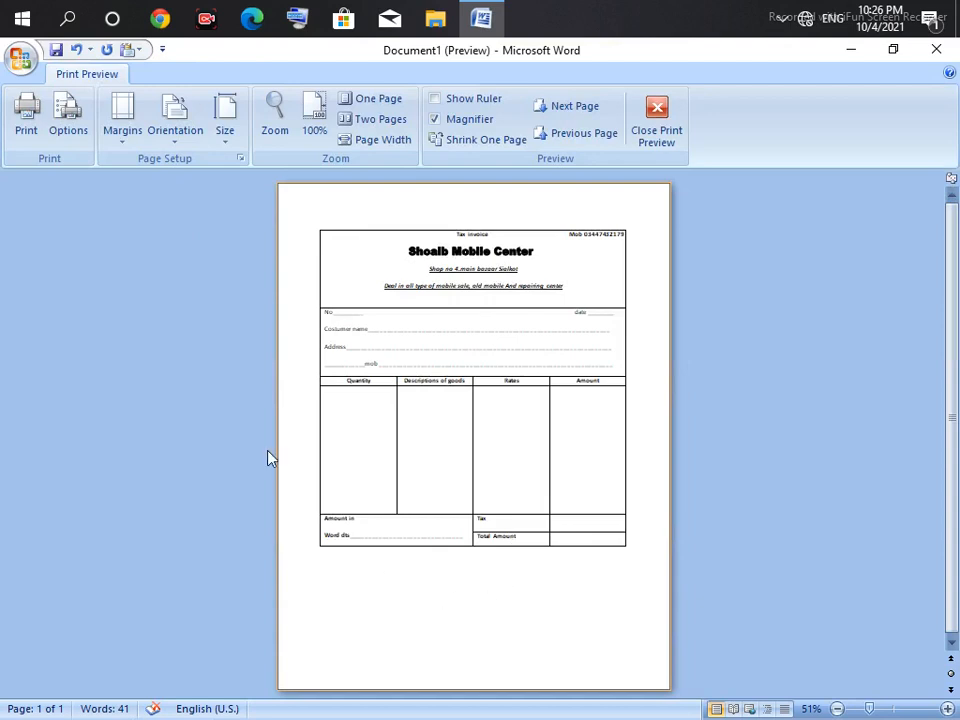
# Step: Inspect the finished invoice form at 100% zoom in Print Preview, then close the preview
pyautogui.click(417, 478)
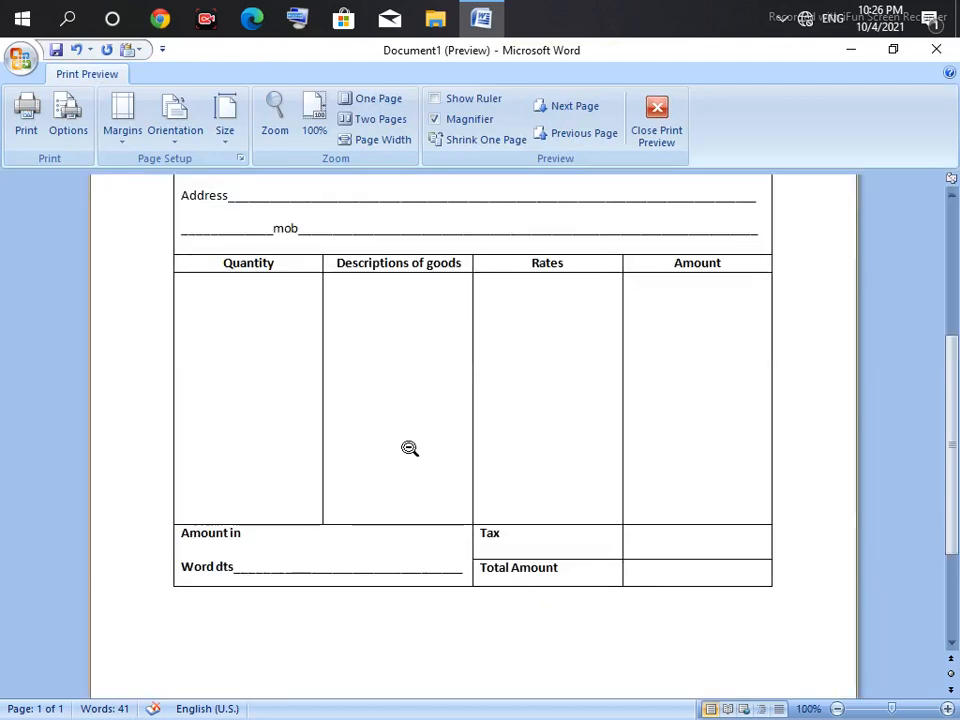
pyautogui.scroll(6, 957, 432)
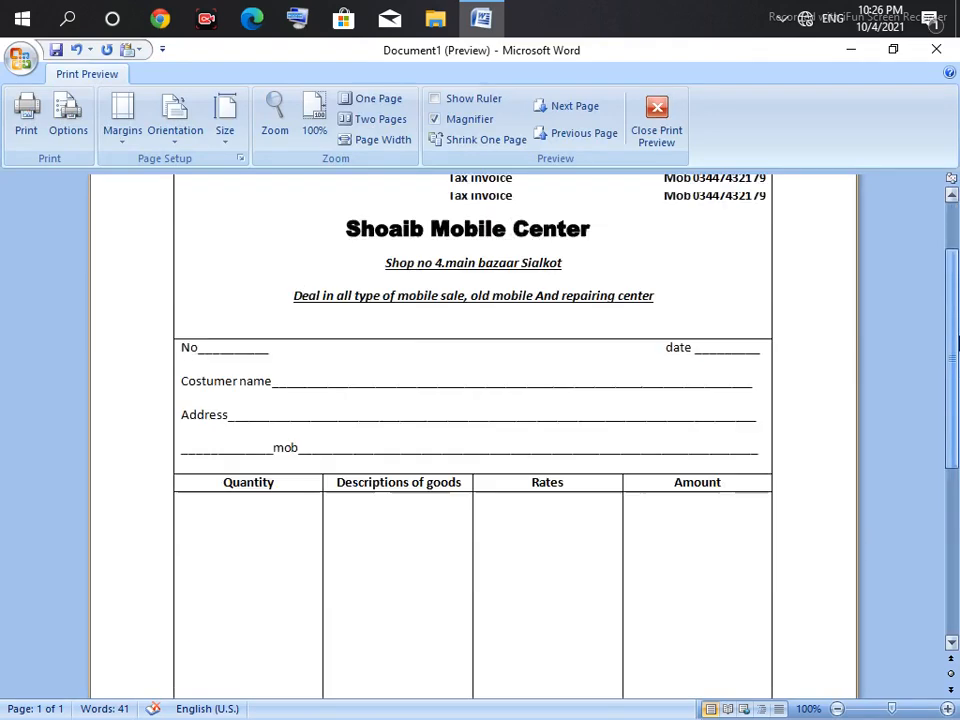
pyautogui.scroll(-5, 948, 445)
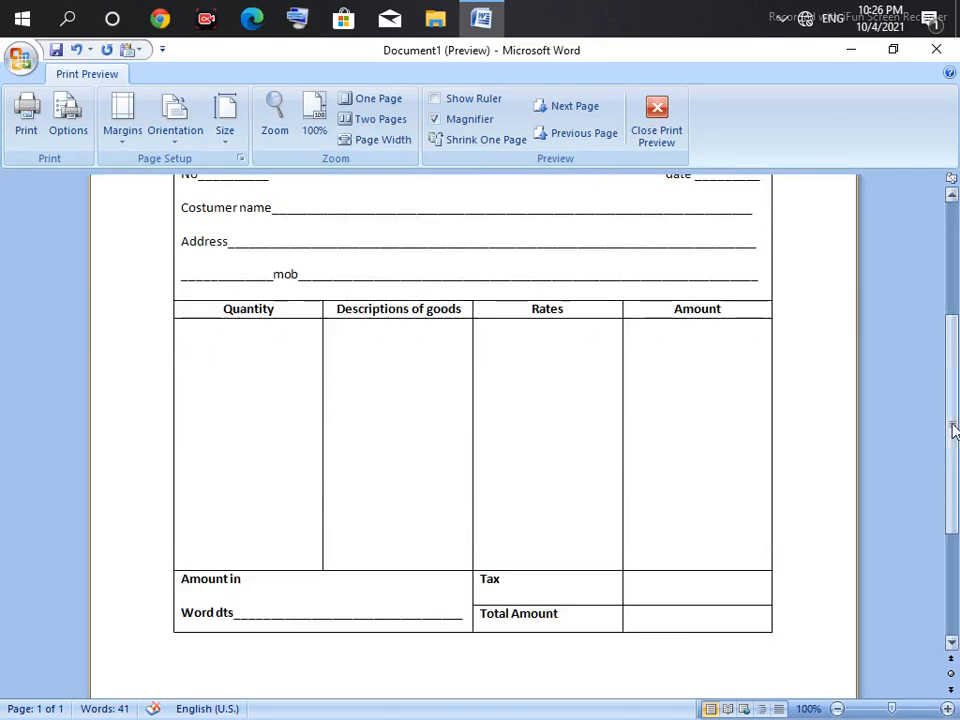
pyautogui.scroll(5, 951, 424)
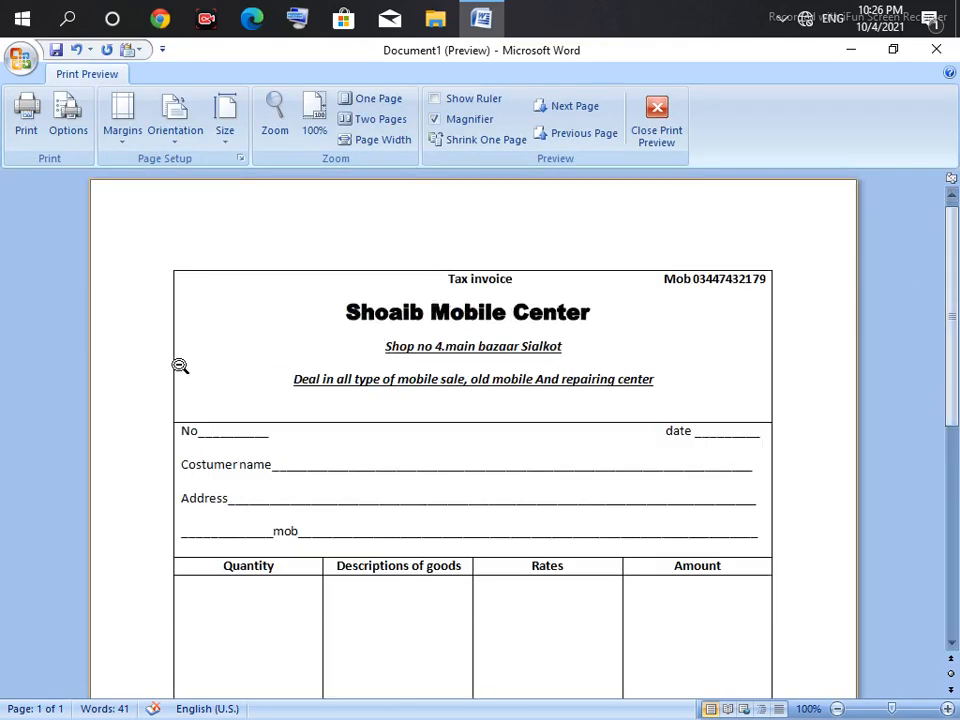
pyautogui.moveTo(952, 340); pyautogui.dragTo(954, 421)
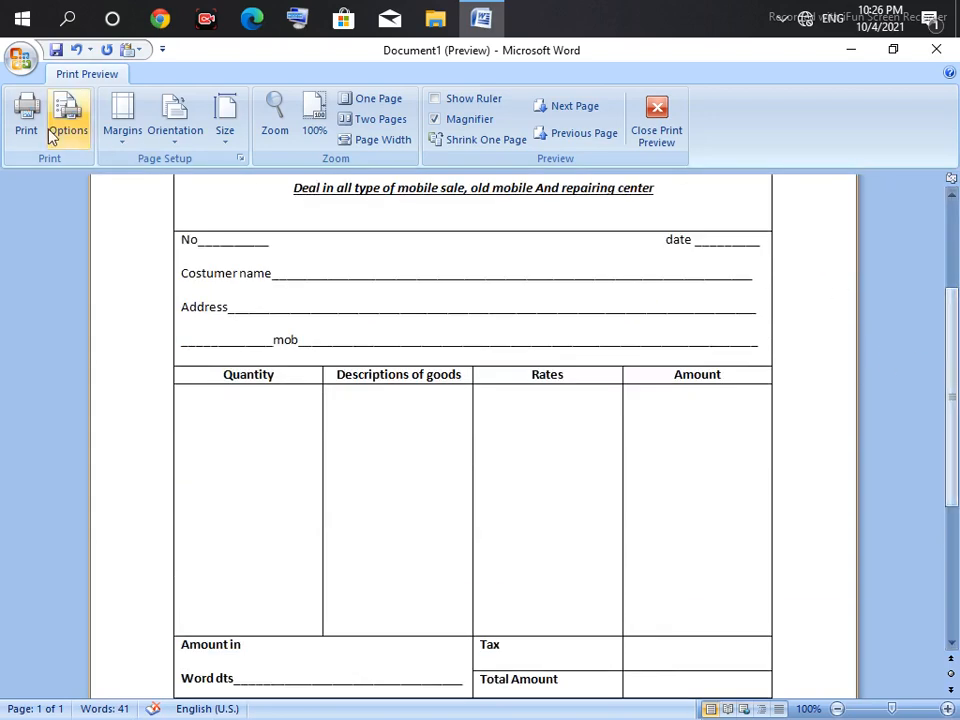
pyautogui.press('Escape')
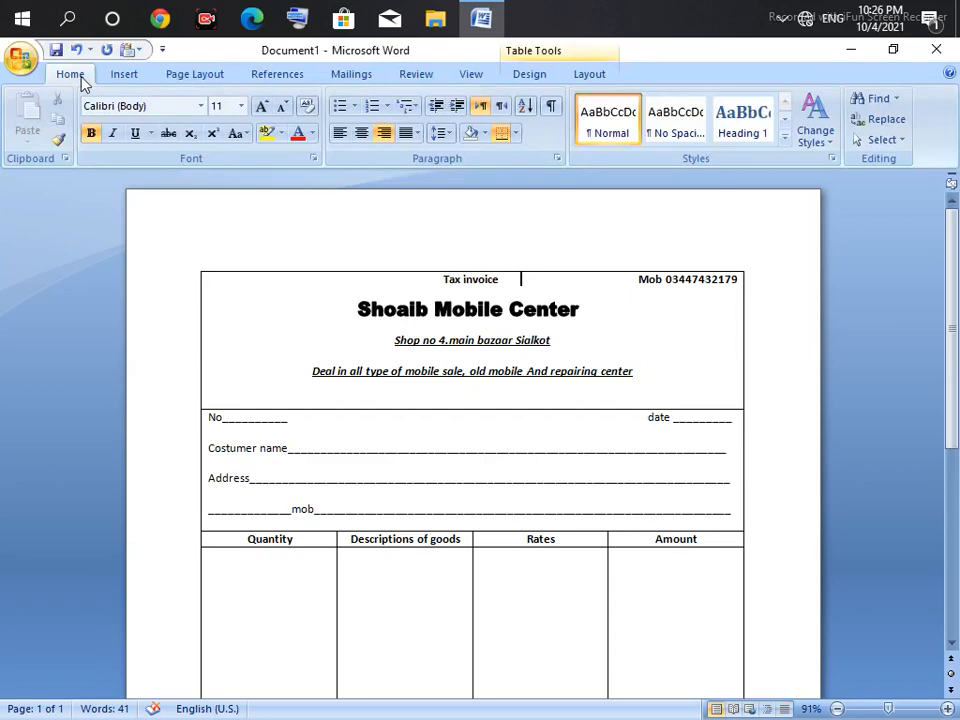
pyautogui.click(126, 78)
pyautogui.click(167, 115)
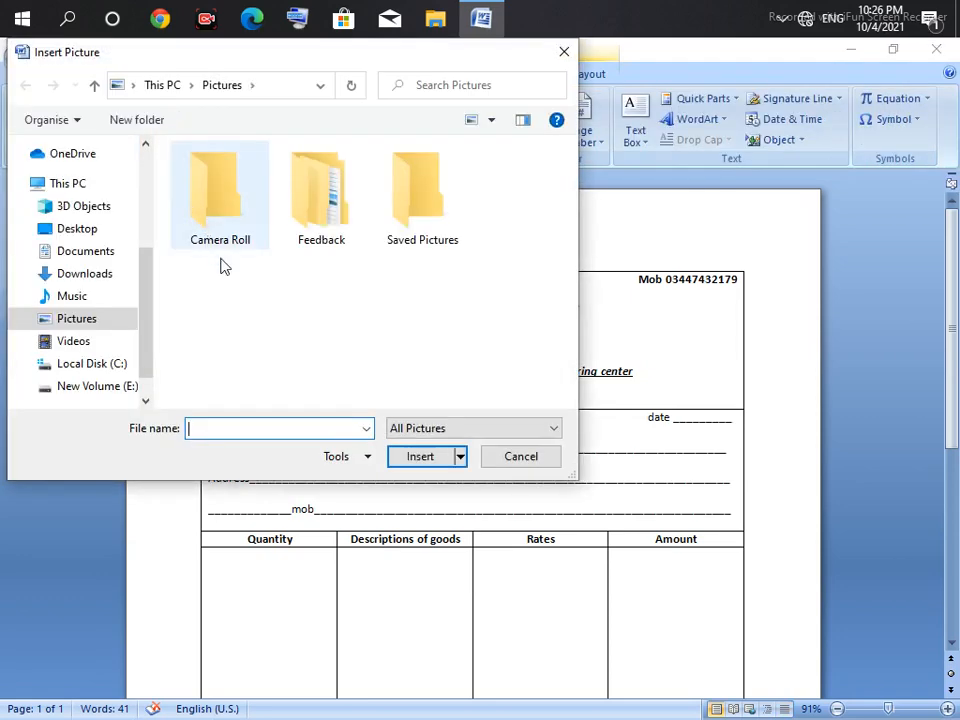
pyautogui.click(505, 453)
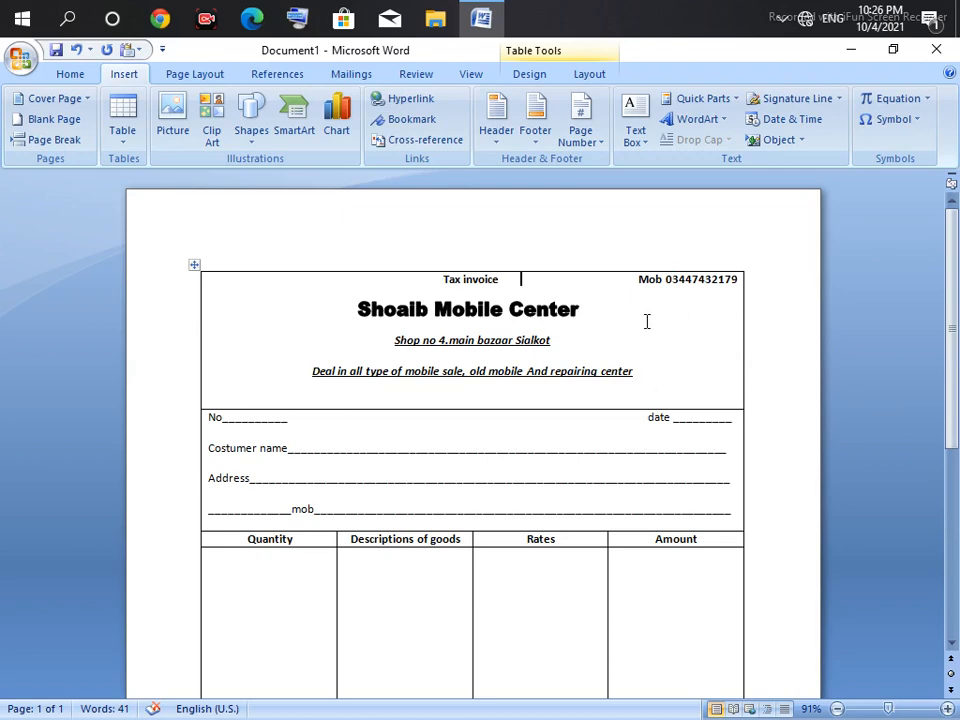
pyautogui.scroll(-10, 714, 280)
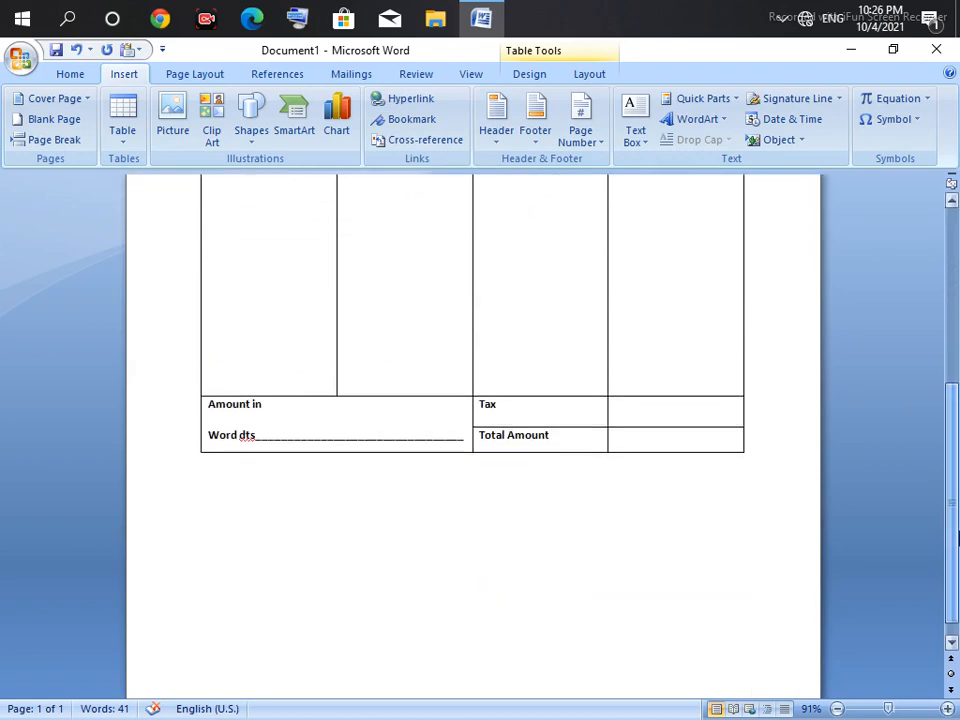
pyautogui.moveTo(956, 537); pyautogui.dragTo(957, 410)
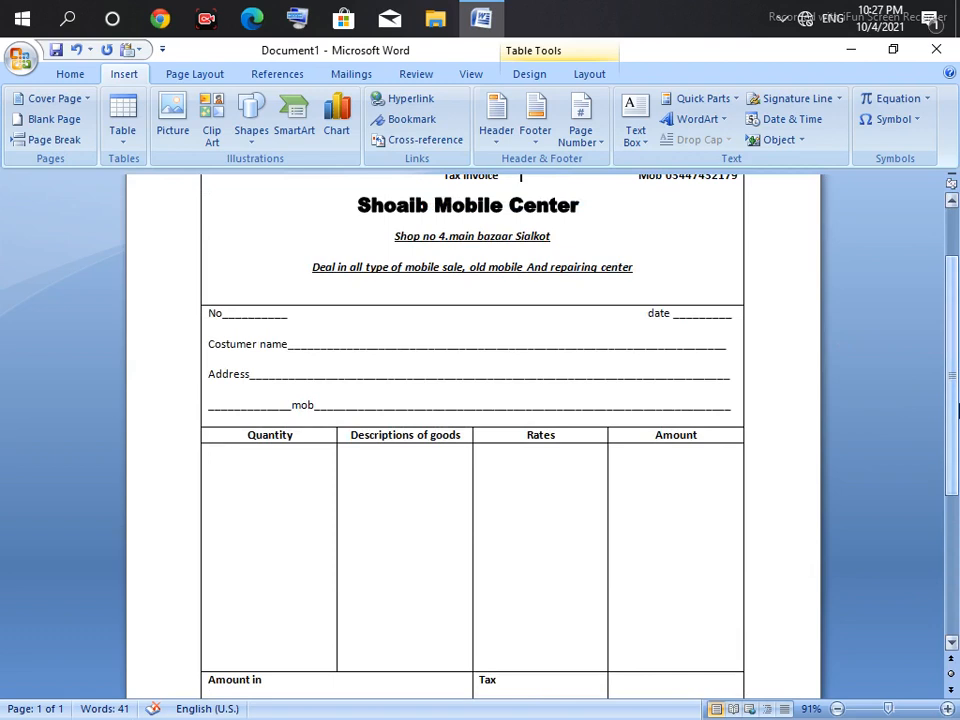